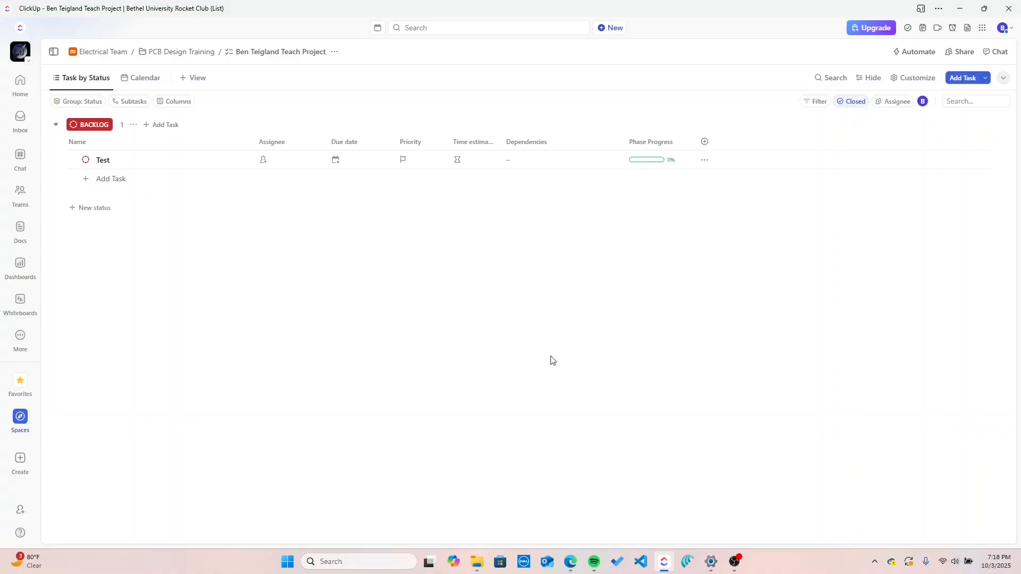
Step: Remove the Calendar view from the project list
{"action": "right_click", "coordinate": [150, 80]}
{"action": "left_click", "coordinate": [162, 304]}
Step: Assign the Test task to yourself and set both its due date and start date to today, October 3
{"action": "left_click", "coordinate": [263, 164]}
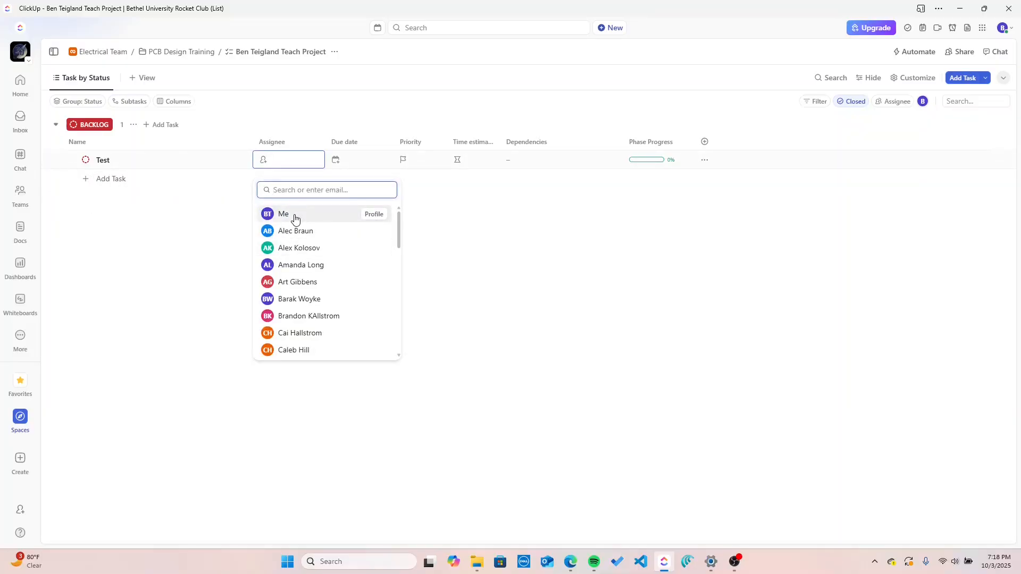
{"action": "left_click", "coordinate": [295, 219]}
{"action": "left_click", "coordinate": [336, 161]}
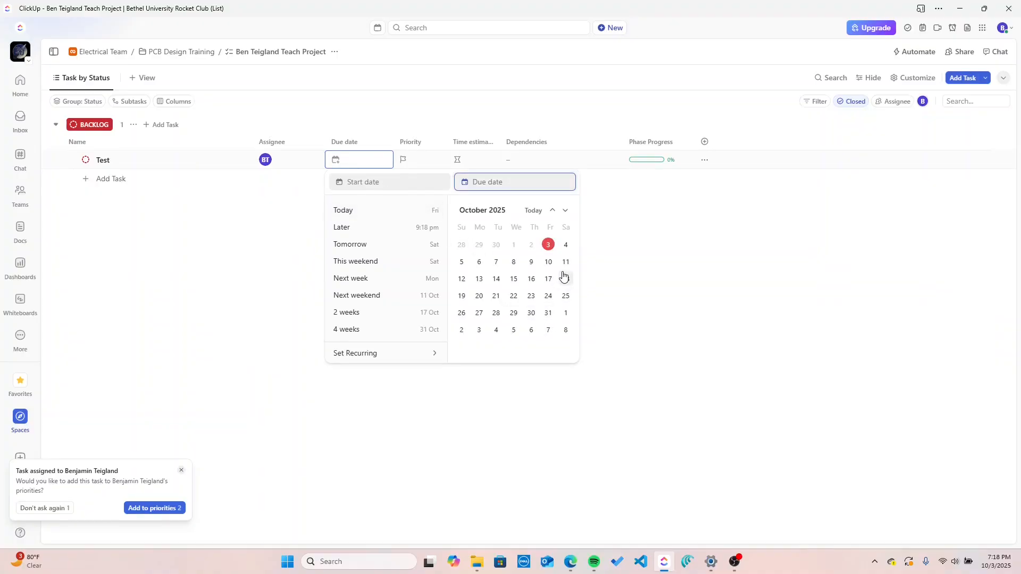
{"action": "left_click", "coordinate": [548, 244]}
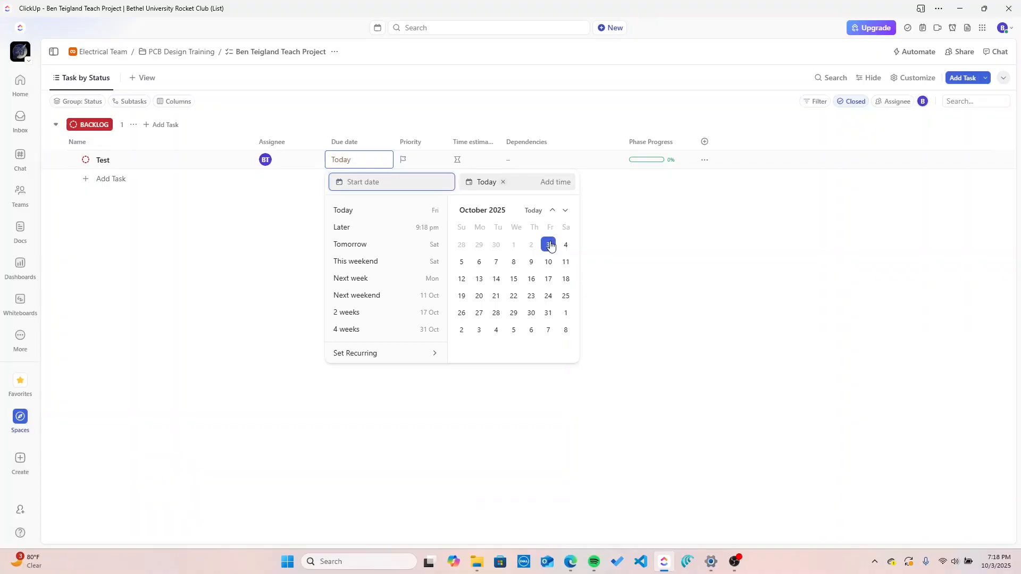
{"action": "left_click", "coordinate": [548, 244]}
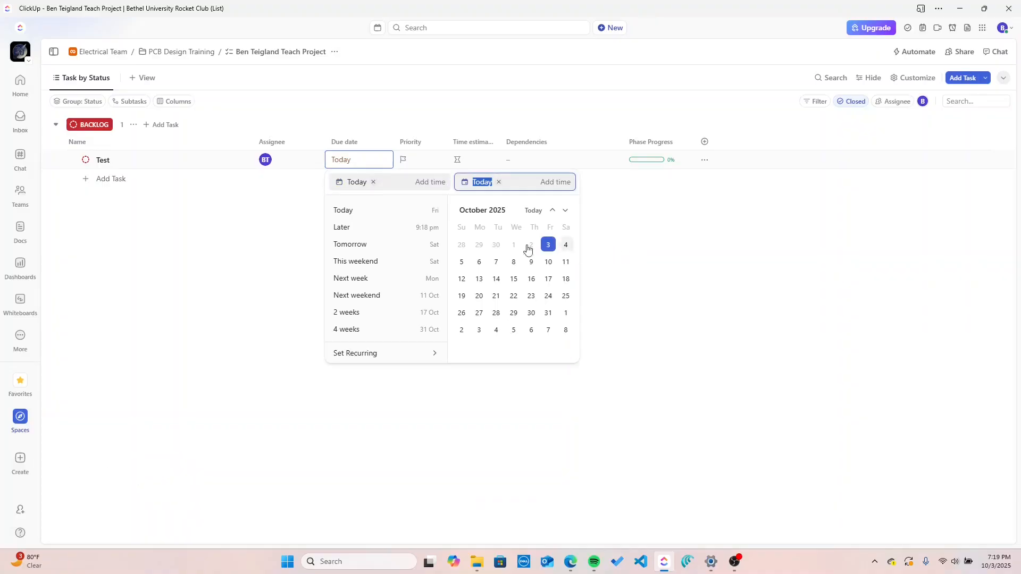
{"action": "left_click", "coordinate": [637, 234]}
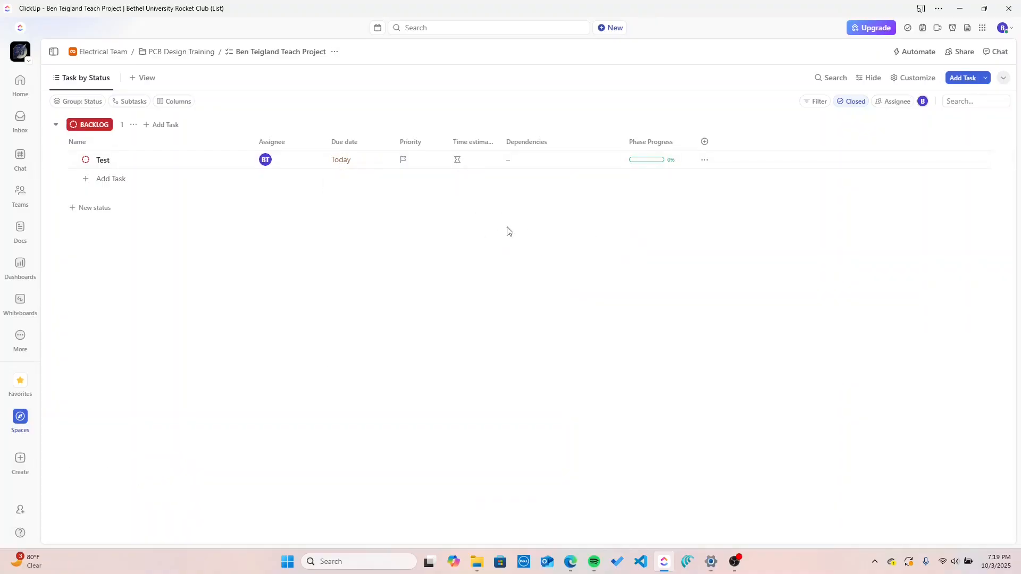
Step: Reopen the Test task's dates and examine the start date, due date and time fields
{"action": "left_click", "coordinate": [342, 162]}
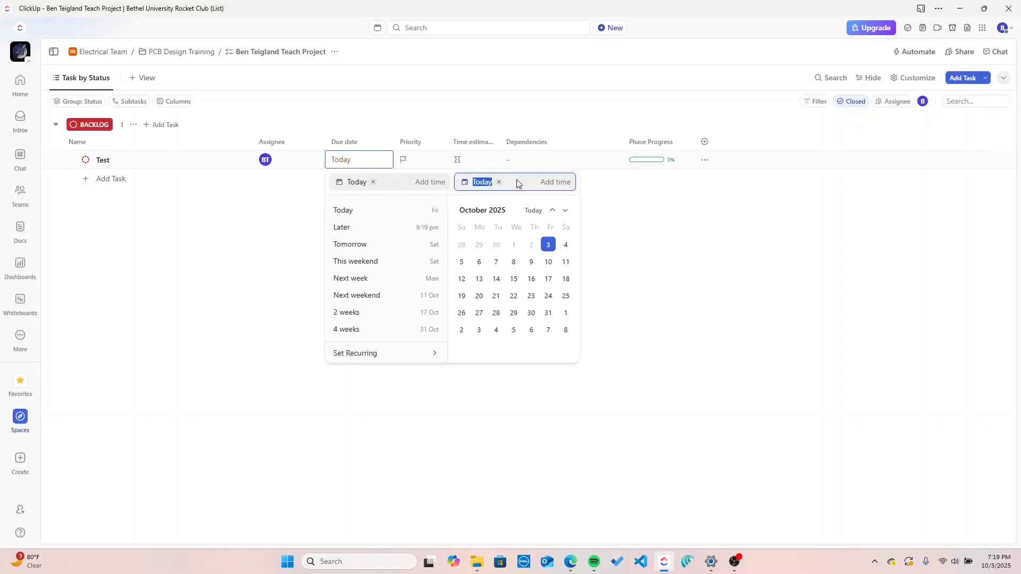
{"action": "left_click", "coordinate": [412, 182]}
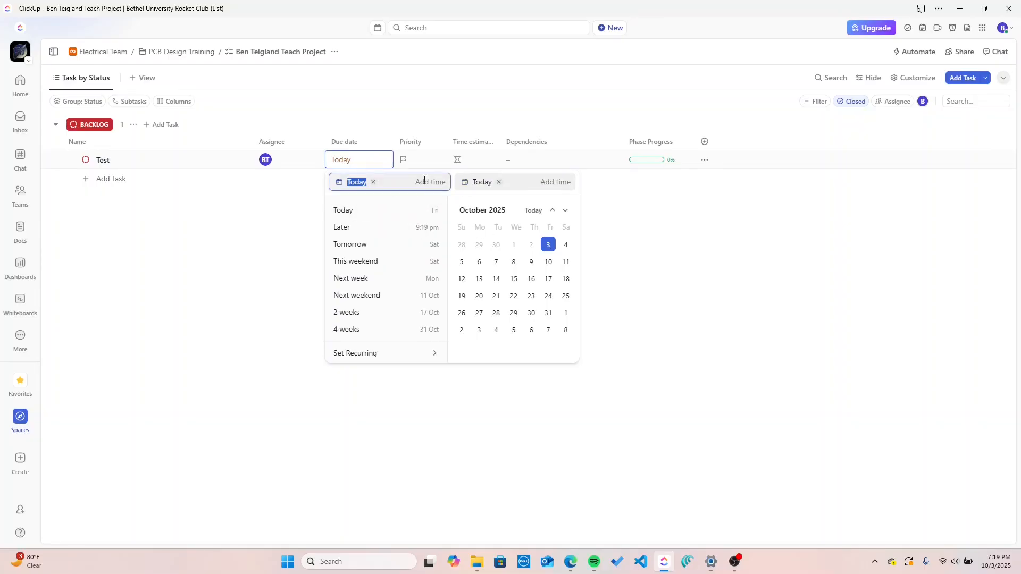
{"action": "left_click", "coordinate": [505, 181]}
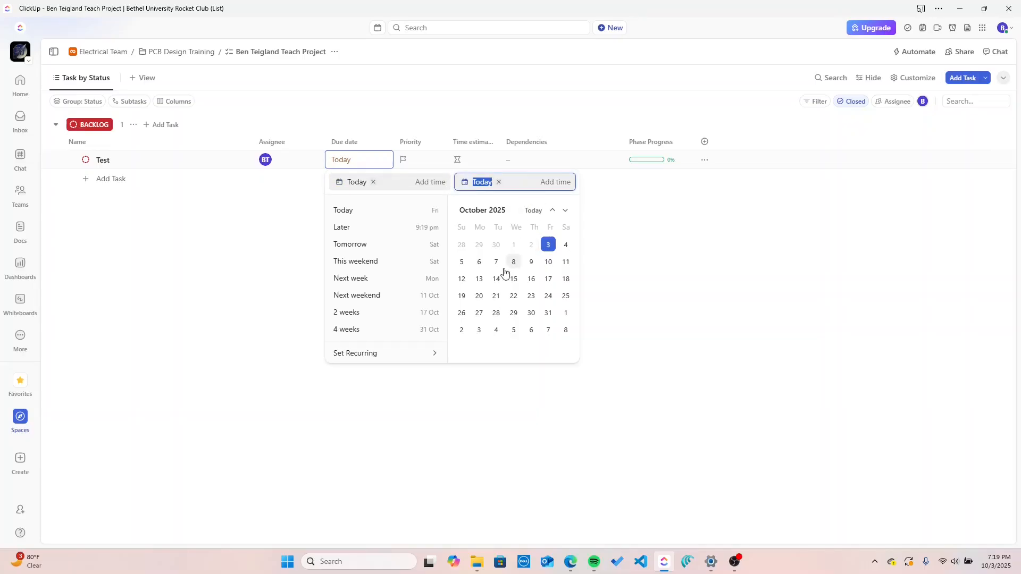
{"action": "left_click", "coordinate": [396, 184]}
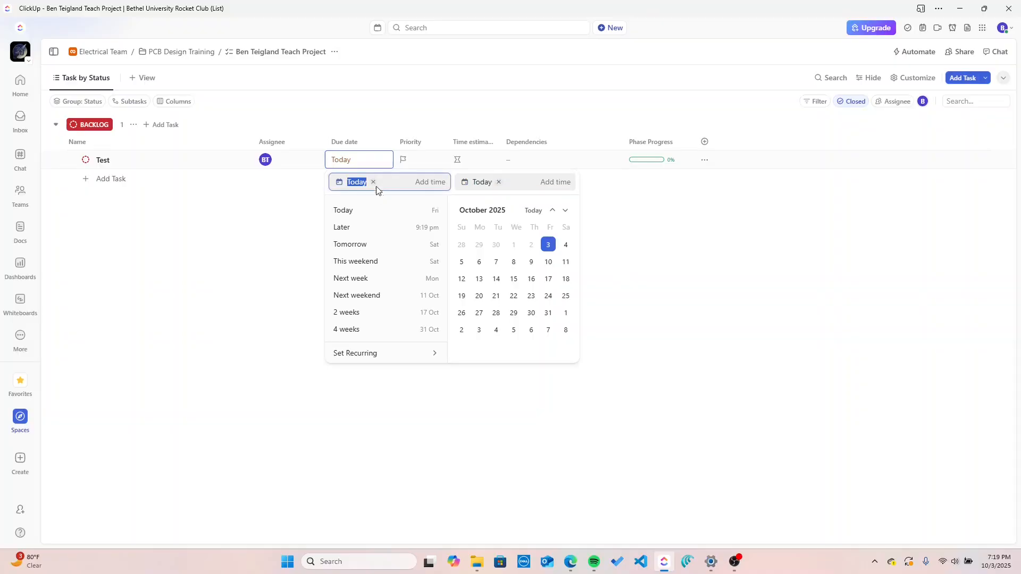
{"action": "left_click", "coordinate": [540, 181]}
{"action": "left_click", "coordinate": [428, 179]}
{"action": "left_click", "coordinate": [432, 181]}
{"action": "left_click", "coordinate": [542, 181]}
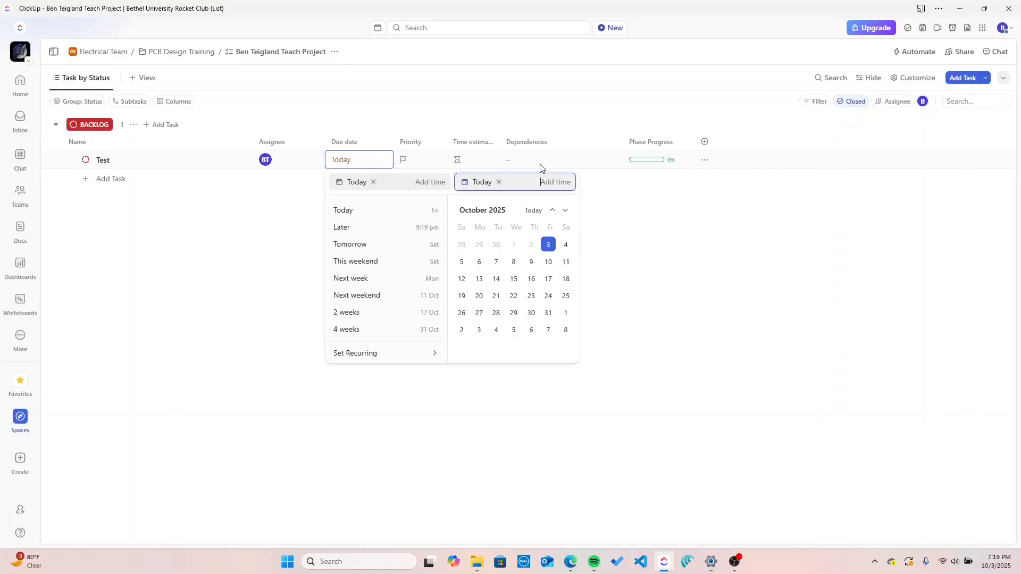
{"action": "key", "text": "shift+Tab"}
{"action": "type", "text": "159"}
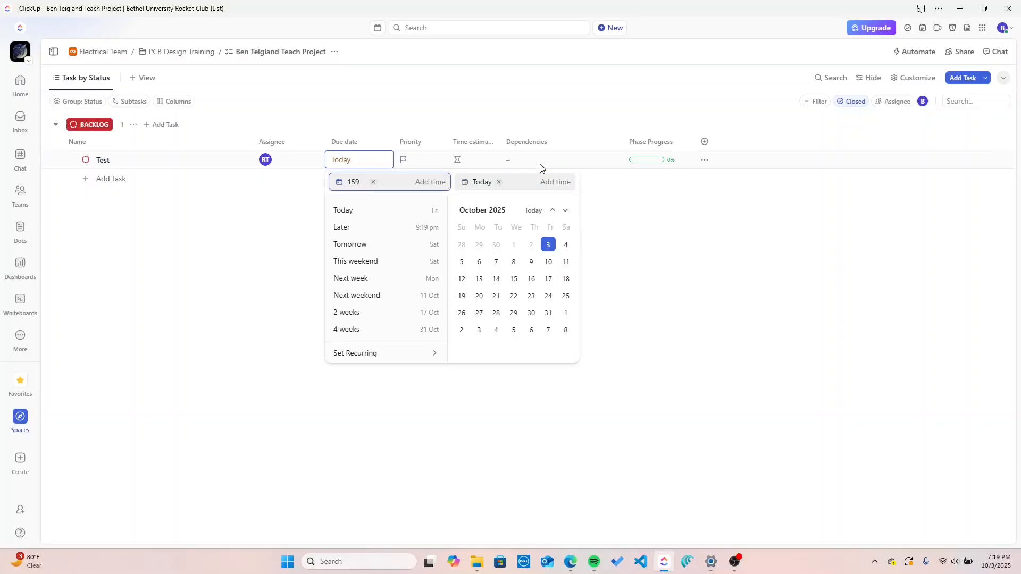
{"action": "key", "text": "BackSpace"}
{"action": "key", "text": "BackSpace"}
{"action": "key", "text": "BackSpace"}
Step: Set the Test task's due time to 11:59 pm today and its start date to today
{"action": "left_click", "coordinate": [545, 181]}
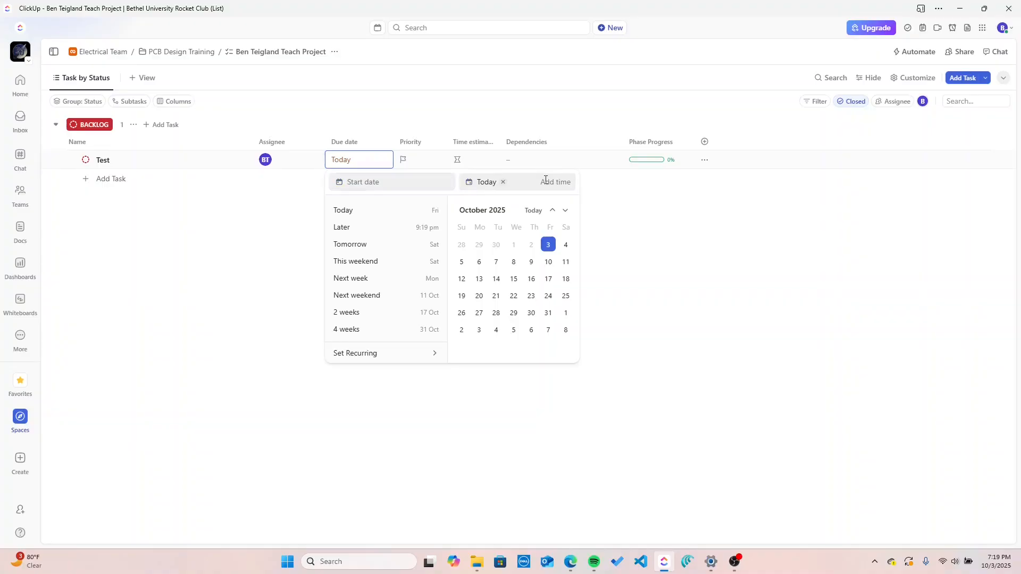
{"action": "type", "text": "1"}
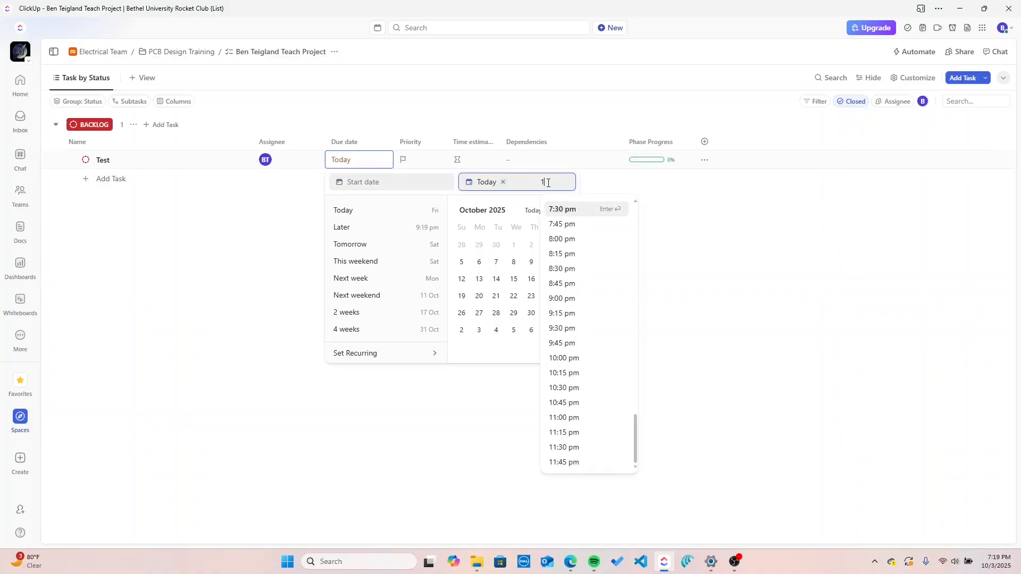
{"action": "type", "text": "159"}
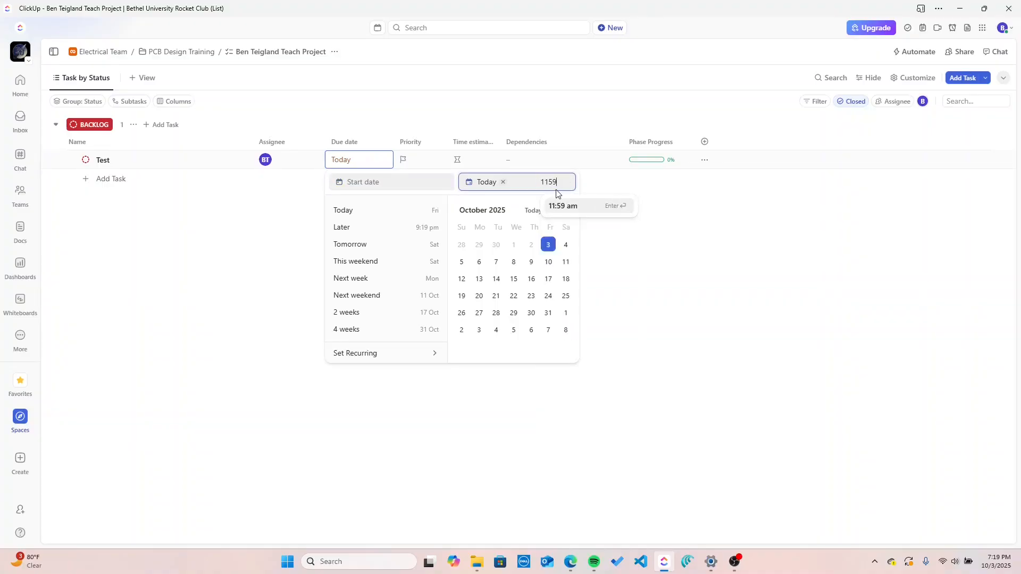
{"action": "type", "text": "p"}
{"action": "key", "text": "super+shift+s"}
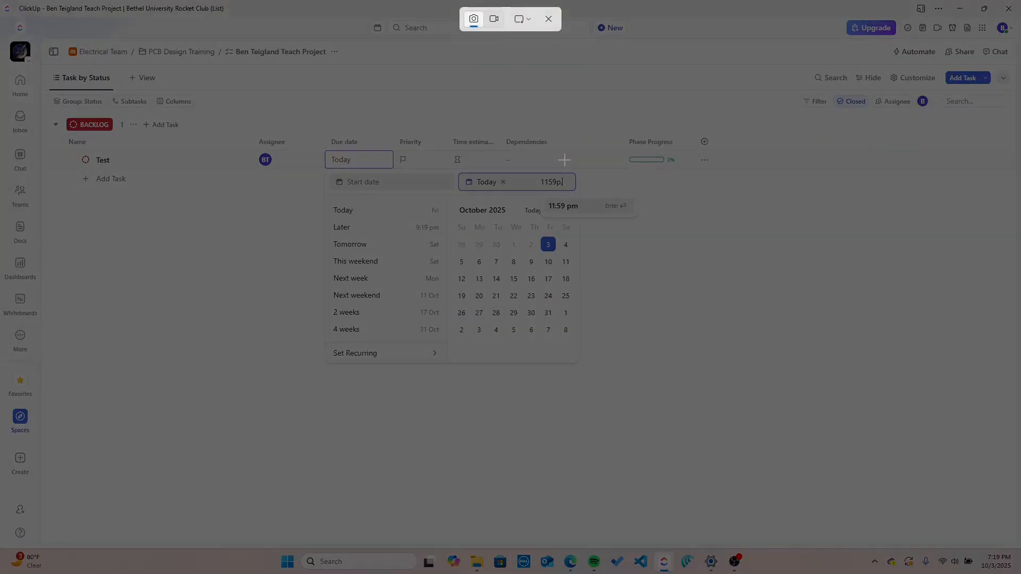
{"action": "key", "text": "Escape"}
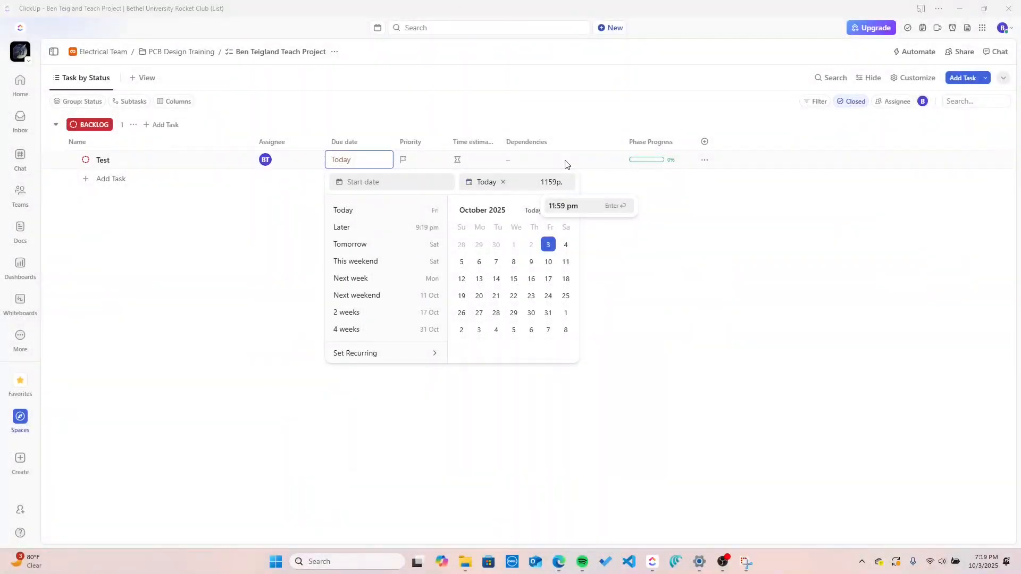
{"action": "key", "text": "Return"}
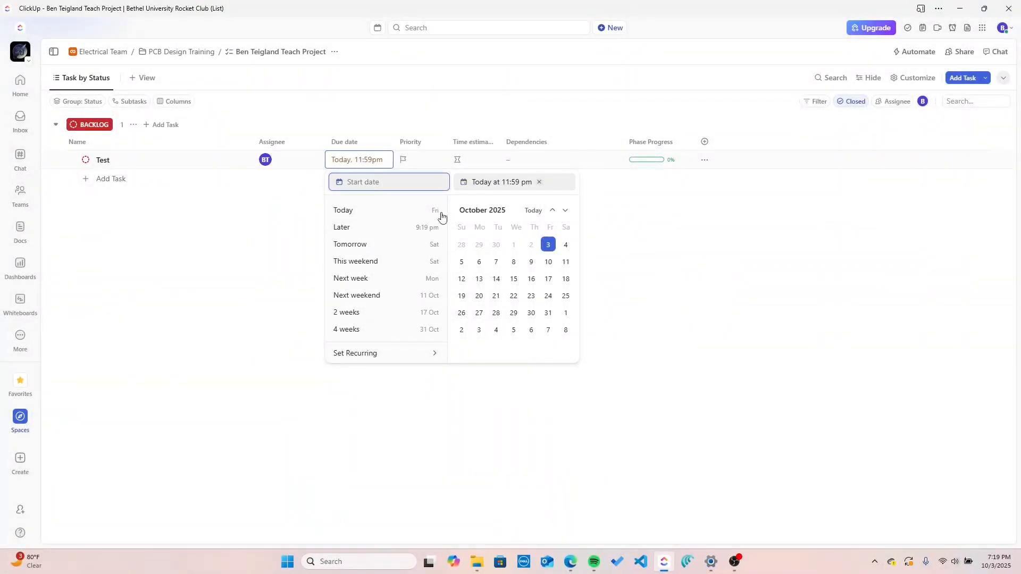
{"action": "left_click", "coordinate": [548, 244]}
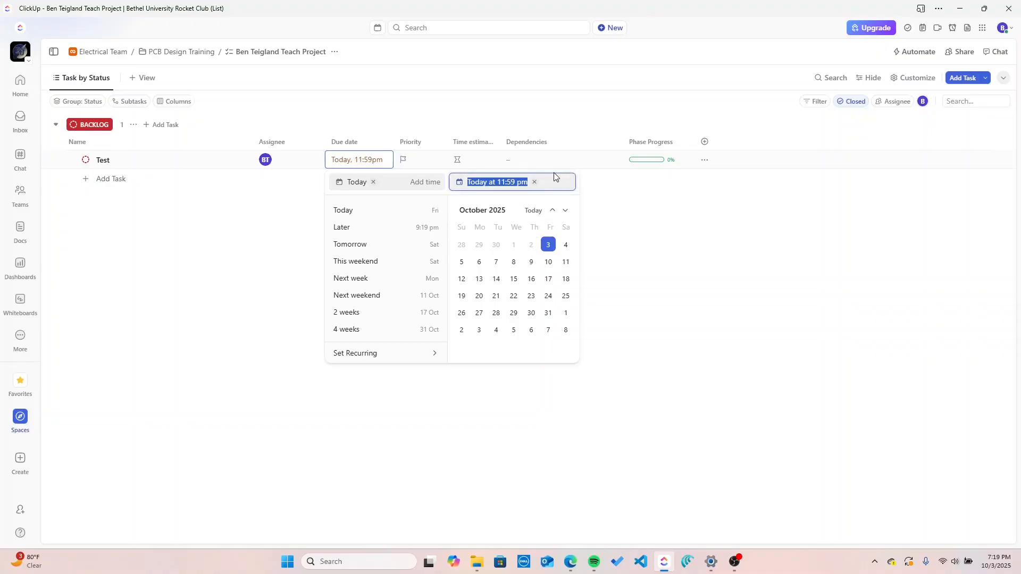
{"action": "left_click", "coordinate": [623, 265]}
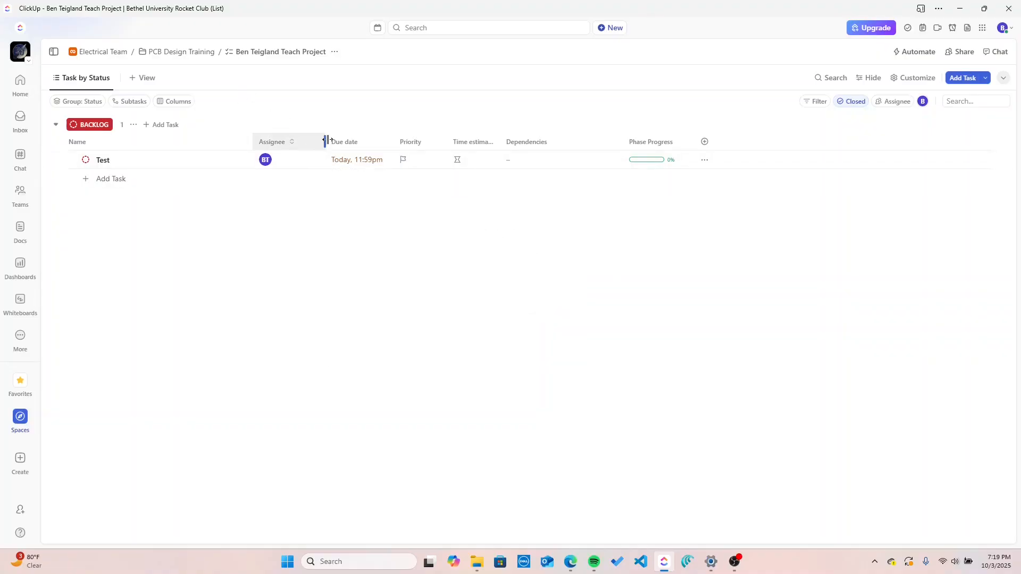
Step: Set the Test task's priority to High and its time estimate to 15 minutes
{"action": "left_click", "coordinate": [415, 158]}
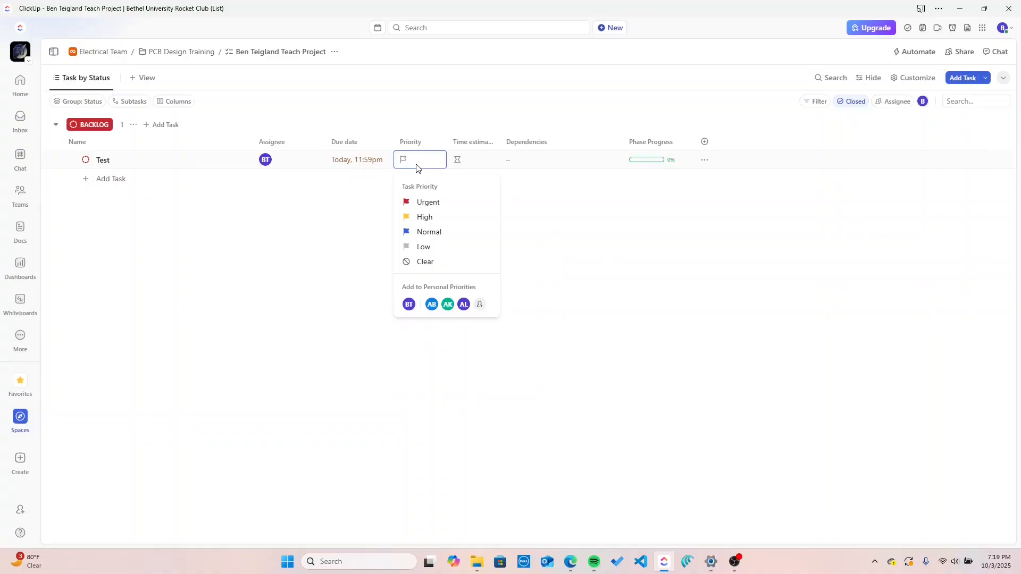
{"action": "left_click", "coordinate": [431, 216]}
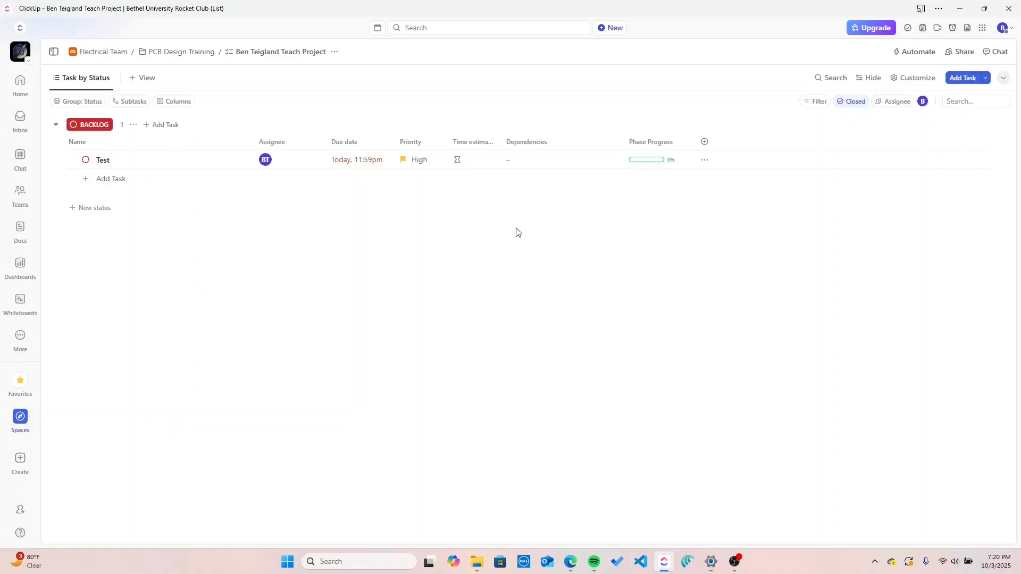
{"action": "left_click", "coordinate": [460, 166]}
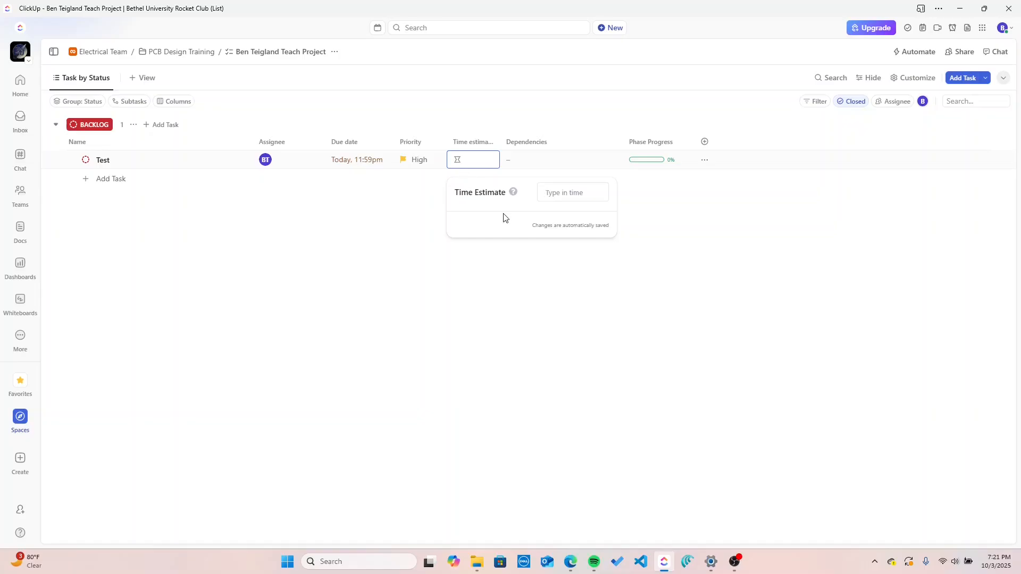
{"action": "type", "text": "15"}
{"action": "key", "text": "Escape"}
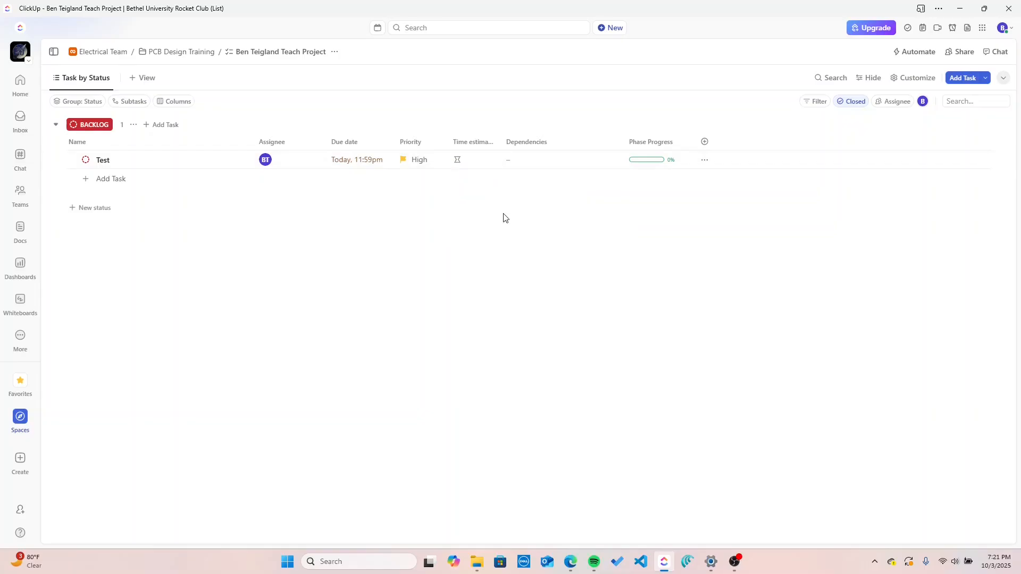
{"action": "left_click", "coordinate": [467, 160]}
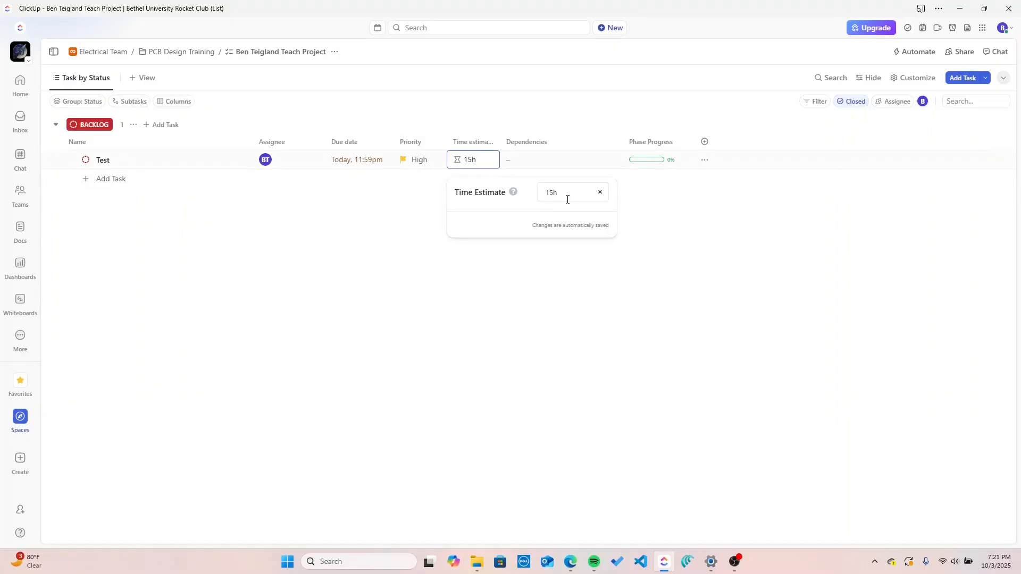
{"action": "key", "text": "BackSpace"}
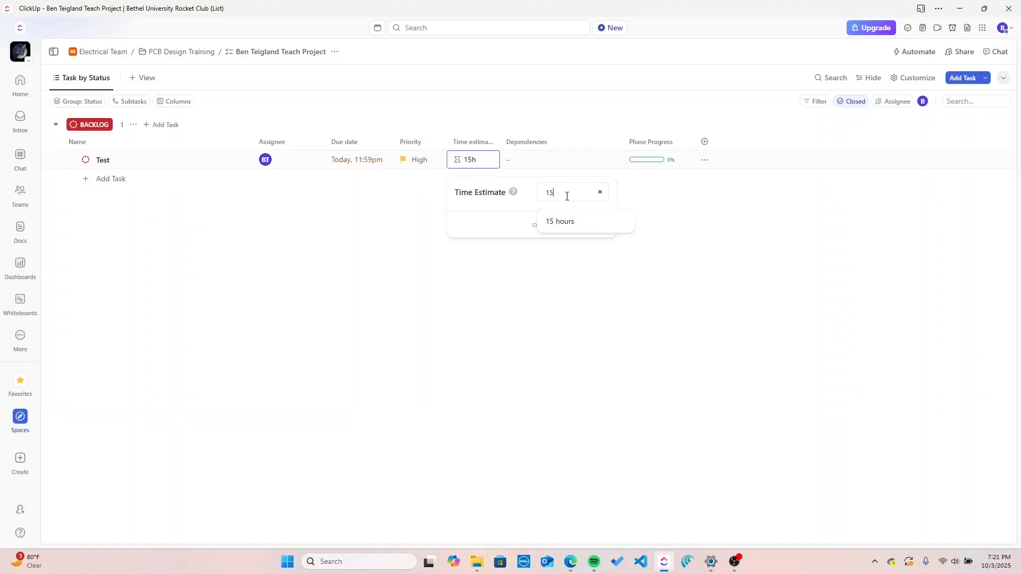
{"action": "type", "text": "h"}
{"action": "left_click", "coordinate": [566, 197]}
{"action": "key", "text": "Return"}
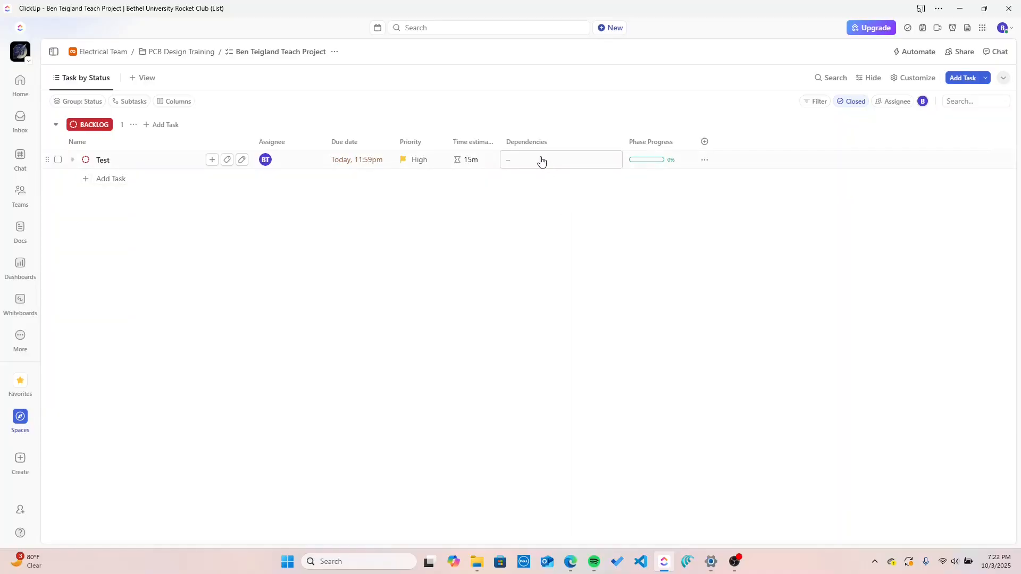
Step: Look at the Test task's dependency options without adding any, and at its phase progress
{"action": "left_click", "coordinate": [517, 164]}
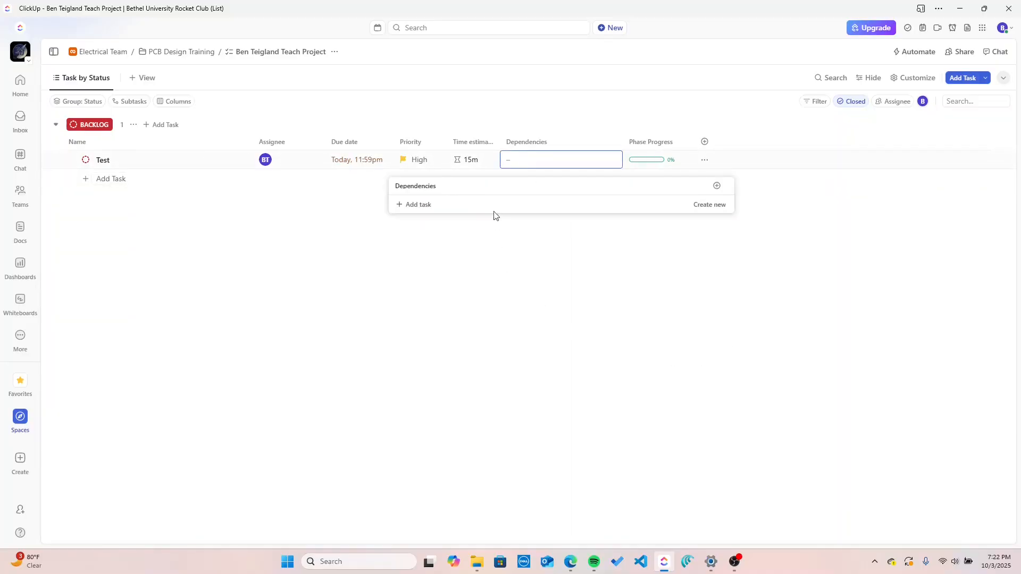
{"action": "left_click", "coordinate": [480, 267]}
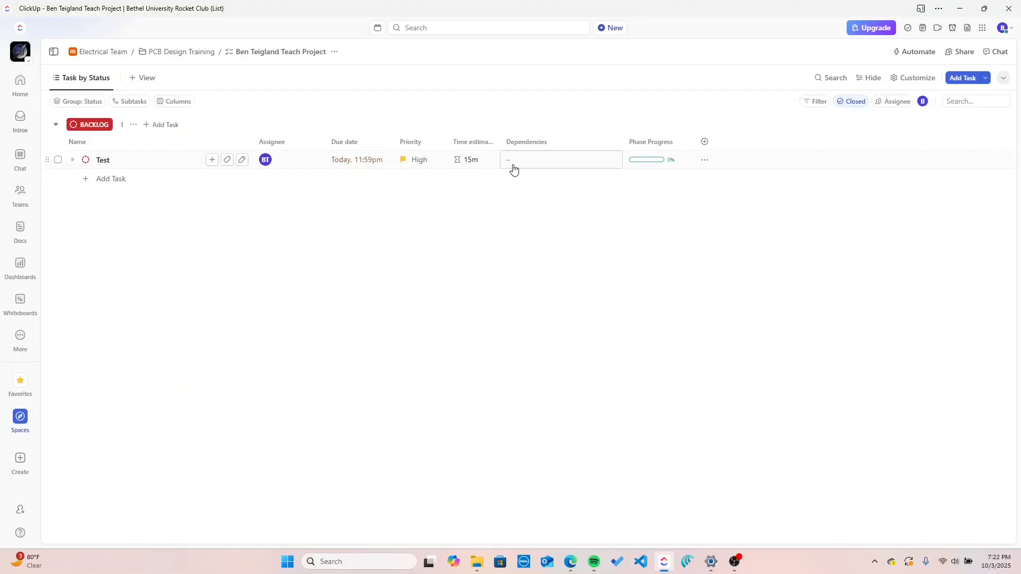
{"action": "left_click", "coordinate": [544, 159]}
{"action": "left_click", "coordinate": [549, 128]}
{"action": "left_click", "coordinate": [546, 167]}
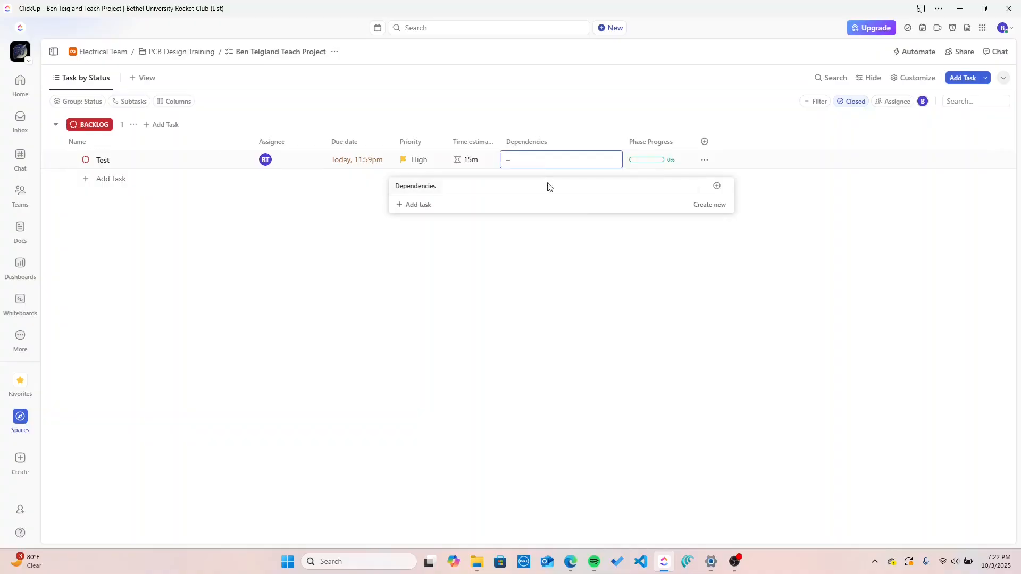
{"action": "left_click", "coordinate": [639, 272]}
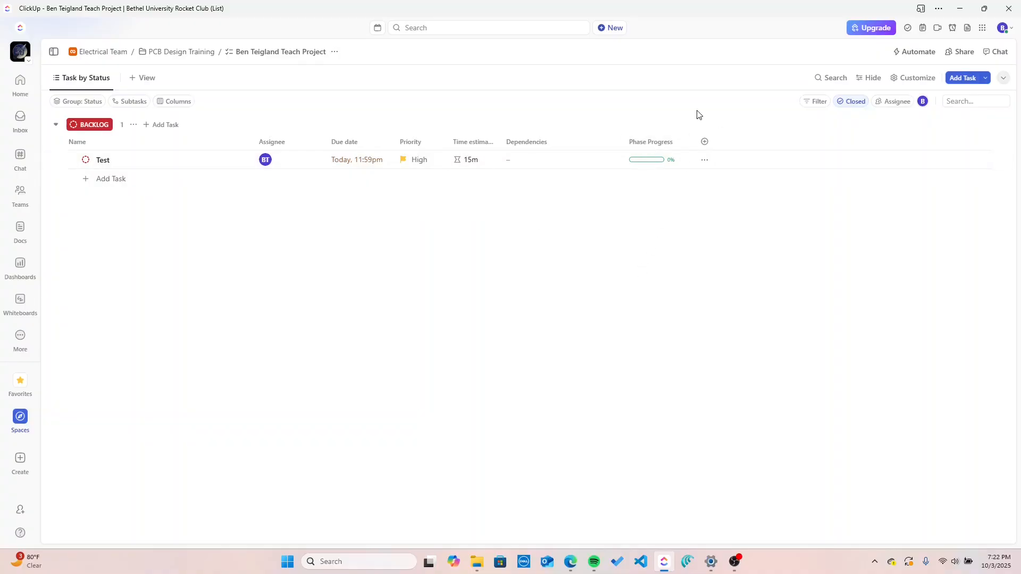
{"action": "mouse_move", "coordinate": [652, 166]}
Step: Open the Test task's details, review its fields, sections and tag options, and return to the task list
{"action": "left_click", "coordinate": [117, 164]}
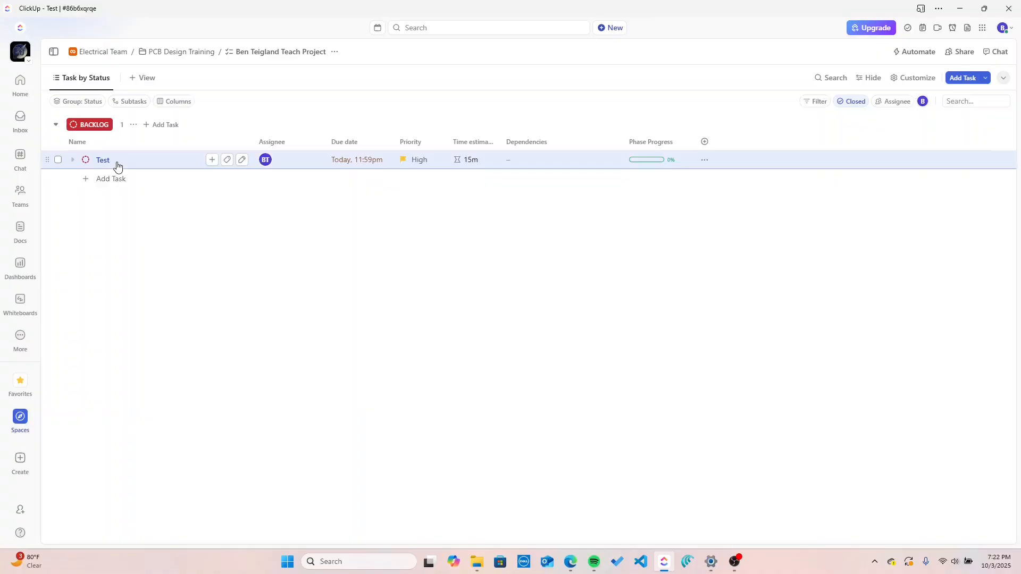
{"action": "scroll", "coordinate": [282, 275], "scroll_direction": "down", "scroll_amount": 3}
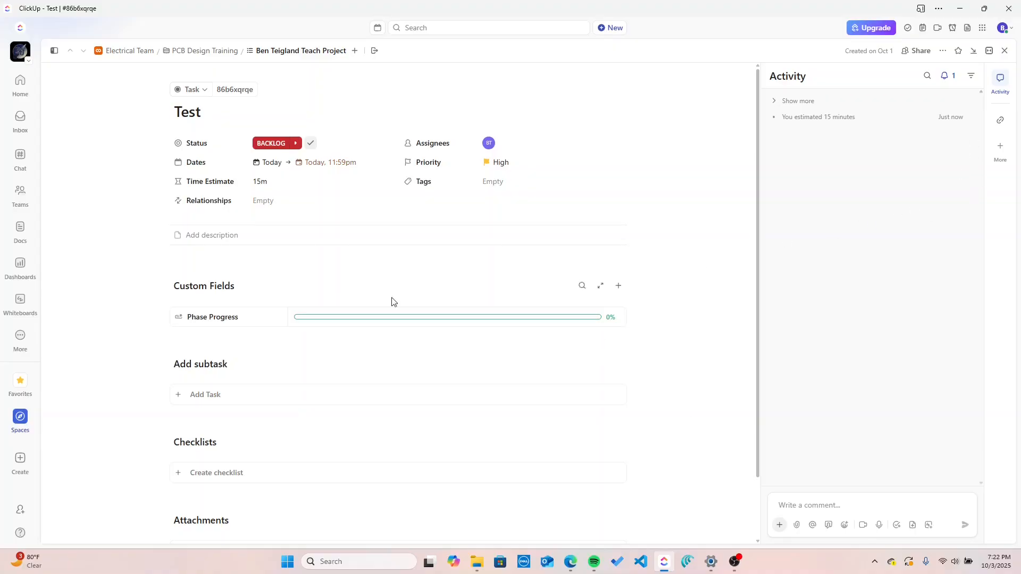
{"action": "scroll", "coordinate": [371, 243], "scroll_direction": "down", "scroll_amount": 2}
{"action": "scroll", "coordinate": [215, 312], "scroll_direction": "up", "scroll_amount": 2}
{"action": "left_click", "coordinate": [493, 182]}
{"action": "left_click", "coordinate": [710, 238]}
{"action": "left_click", "coordinate": [1004, 52]}
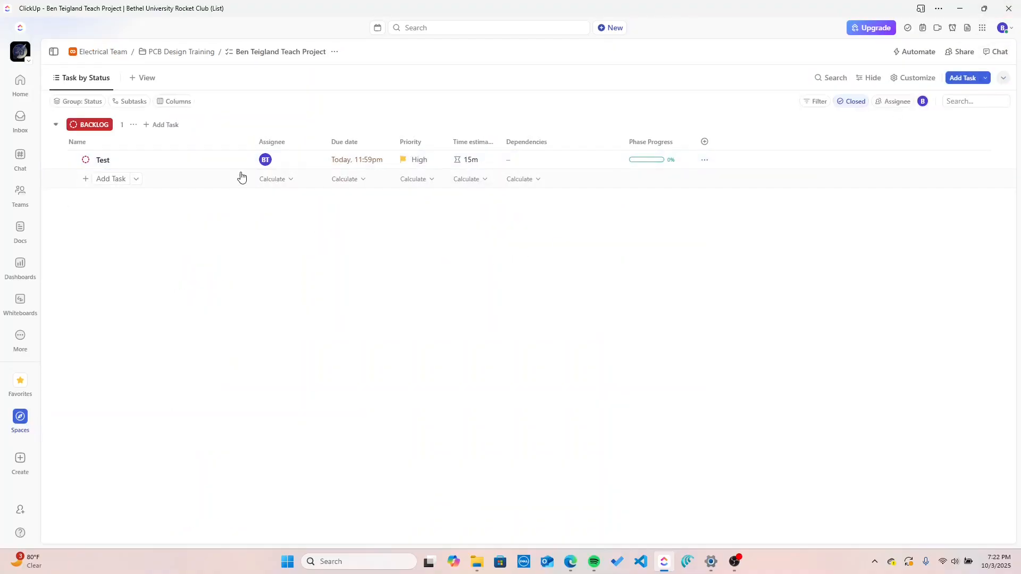
Step: Add a task named Test 2 to the Backlog group
{"action": "left_click", "coordinate": [111, 179]}
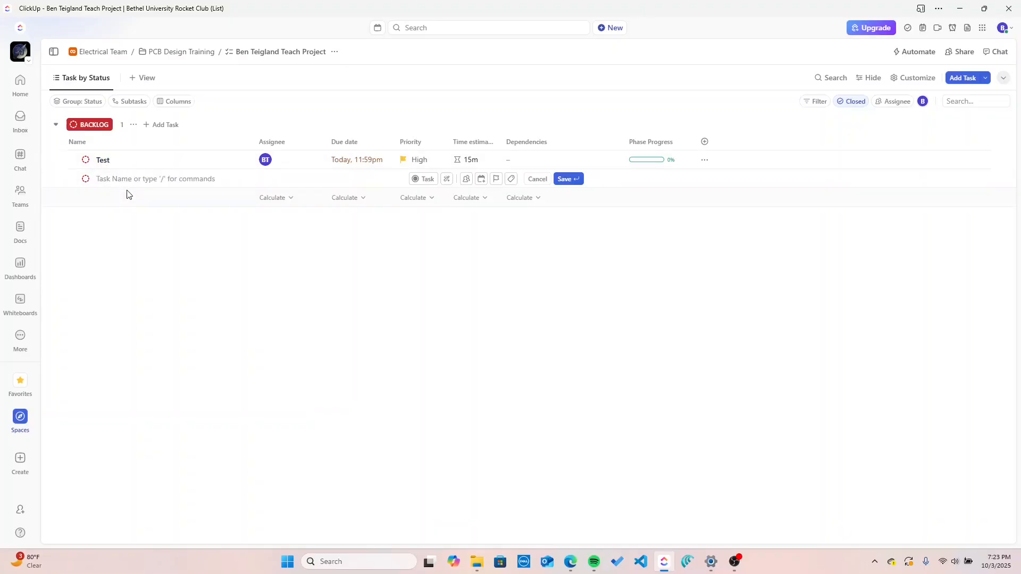
{"action": "type", "text": "Test 2"}
{"action": "key", "text": "Return"}
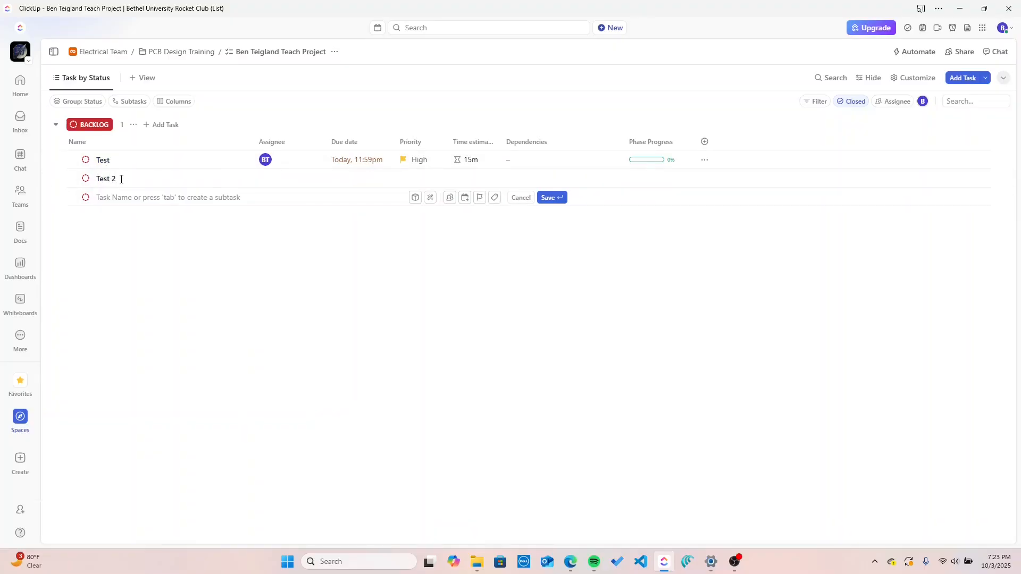
Step: Assign the Test 2 task to yourself, with a start date of October 3 and a due date of 10/10/25
{"action": "left_click", "coordinate": [262, 179]}
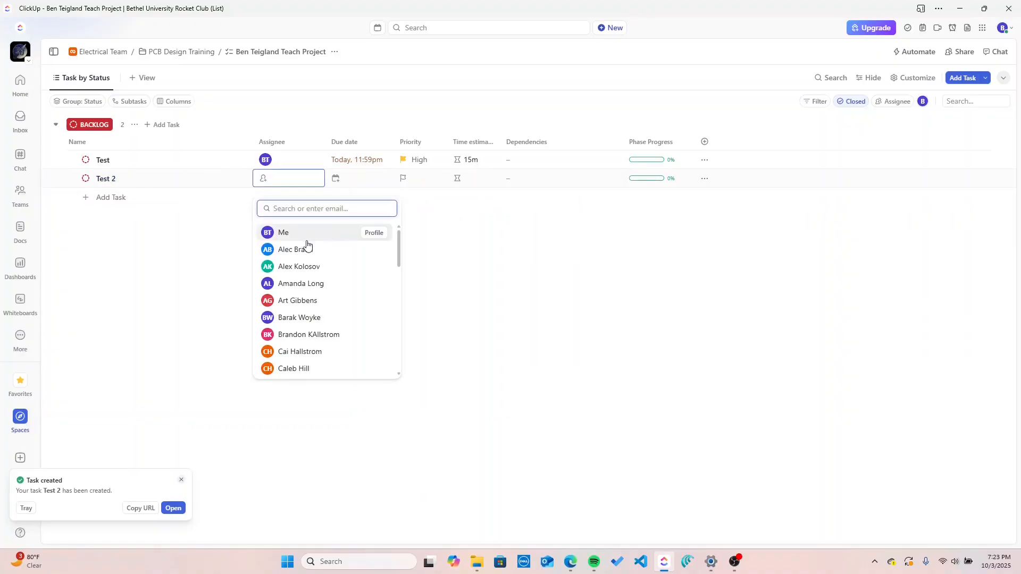
{"action": "left_click", "coordinate": [306, 236]}
{"action": "left_click", "coordinate": [346, 180]}
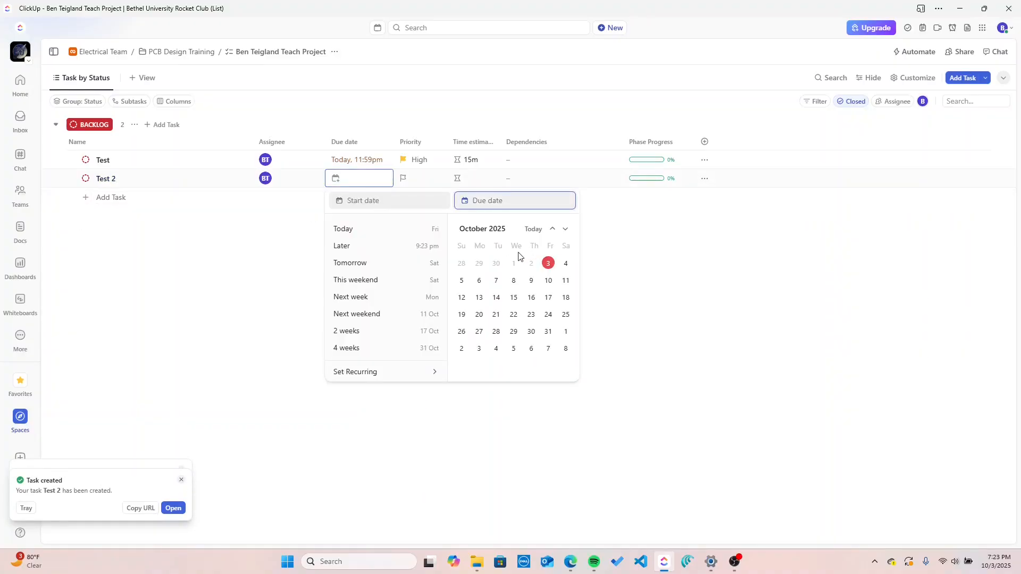
{"action": "left_click", "coordinate": [548, 280]}
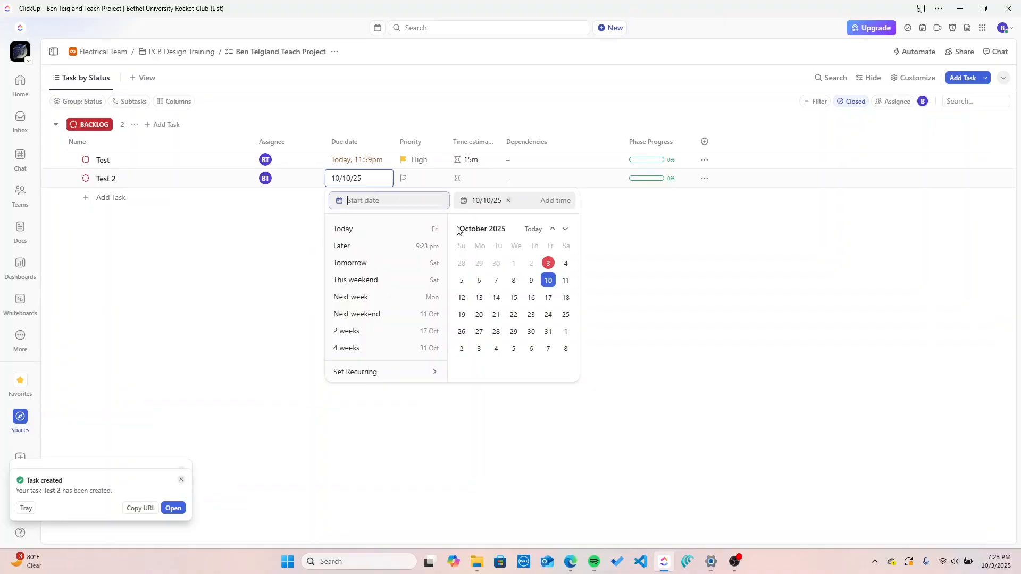
{"action": "left_click", "coordinate": [548, 263]}
{"action": "left_click", "coordinate": [650, 250]}
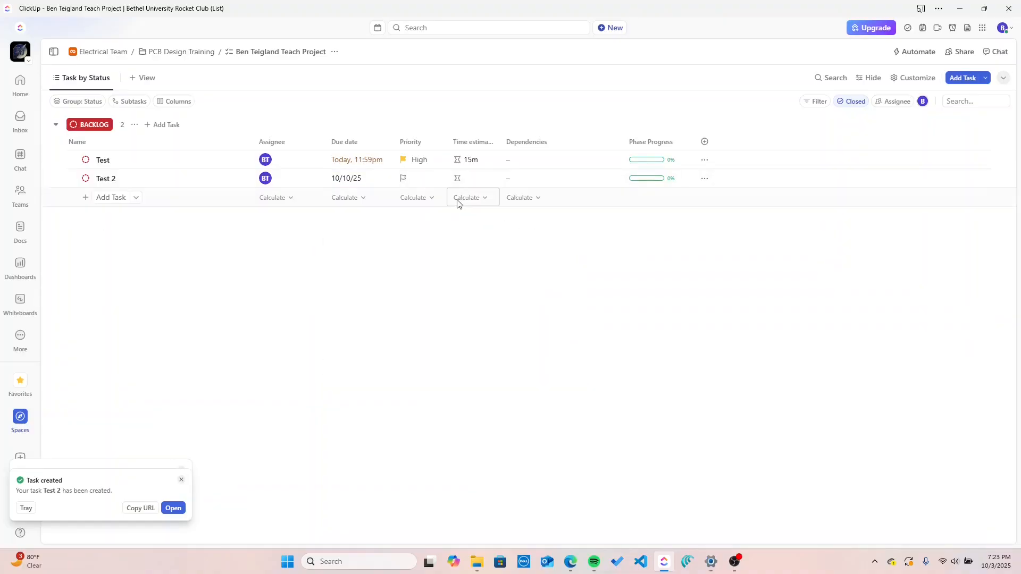
Step: Set the Test 2 task's priority to Normal and its time estimate to 2 hours
{"action": "left_click", "coordinate": [402, 179]}
{"action": "left_click", "coordinate": [448, 255]}
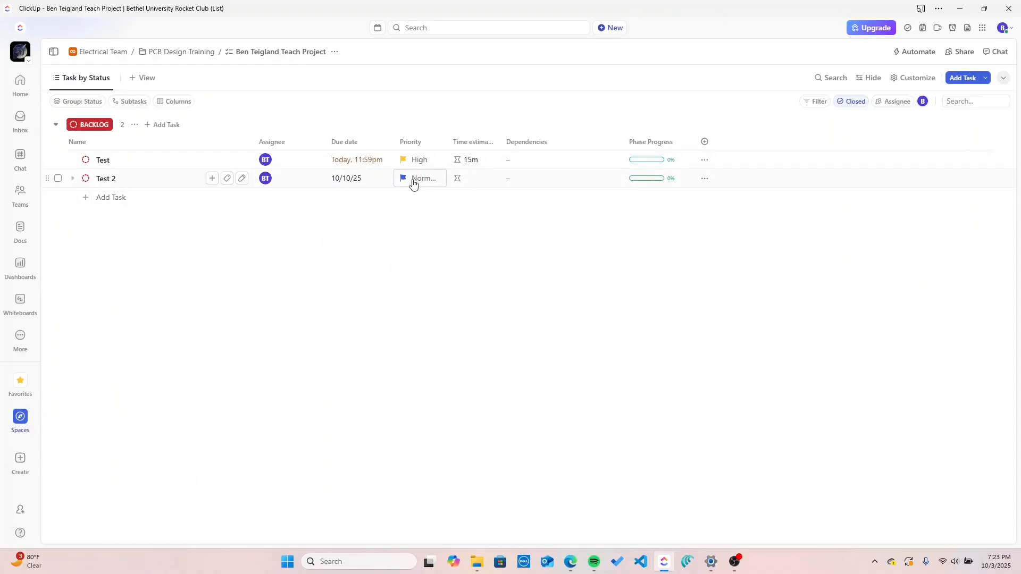
{"action": "left_click", "coordinate": [470, 180]}
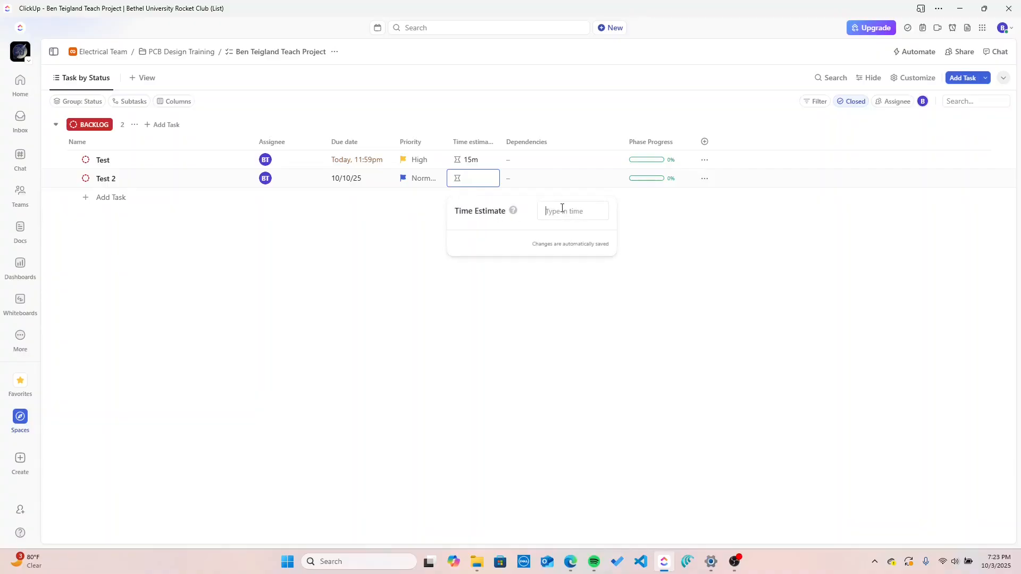
{"action": "type", "text": "2h"}
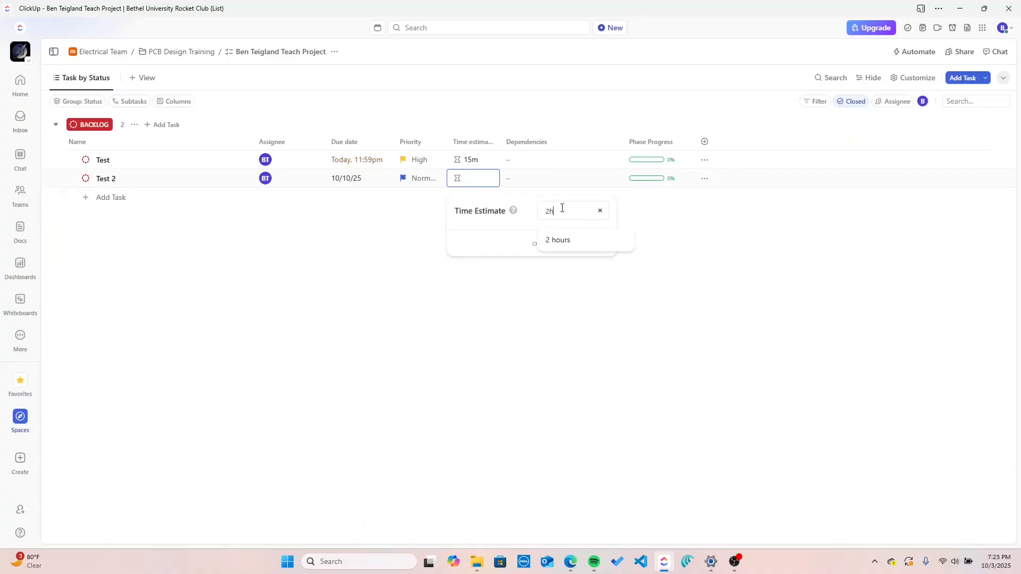
{"action": "key", "text": "Return"}
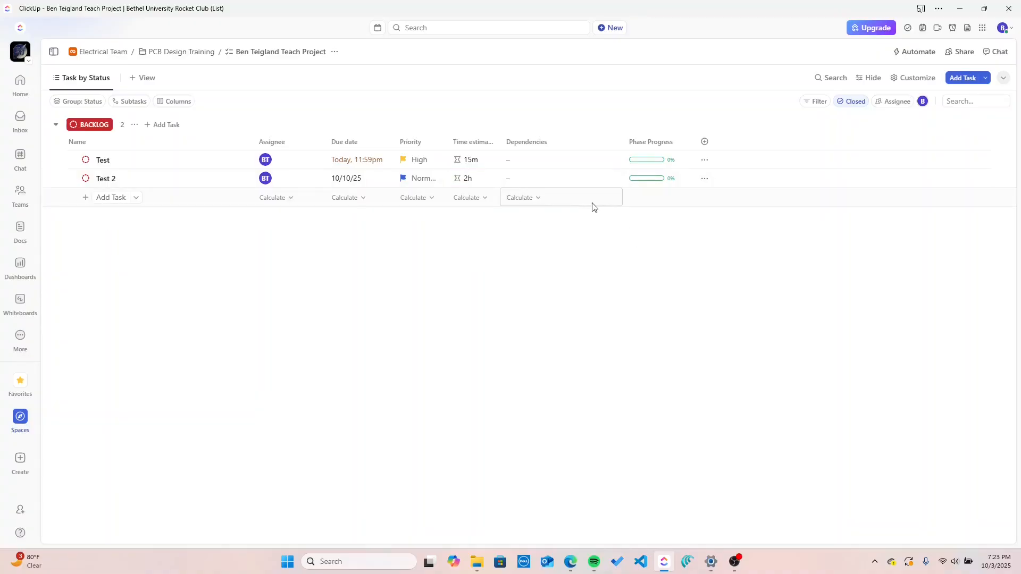
Step: Add a dependency to Test 2 so that it is waiting on the Test task
{"action": "left_click", "coordinate": [704, 178]}
{"action": "key", "text": "Escape"}
{"action": "left_click", "coordinate": [531, 183]}
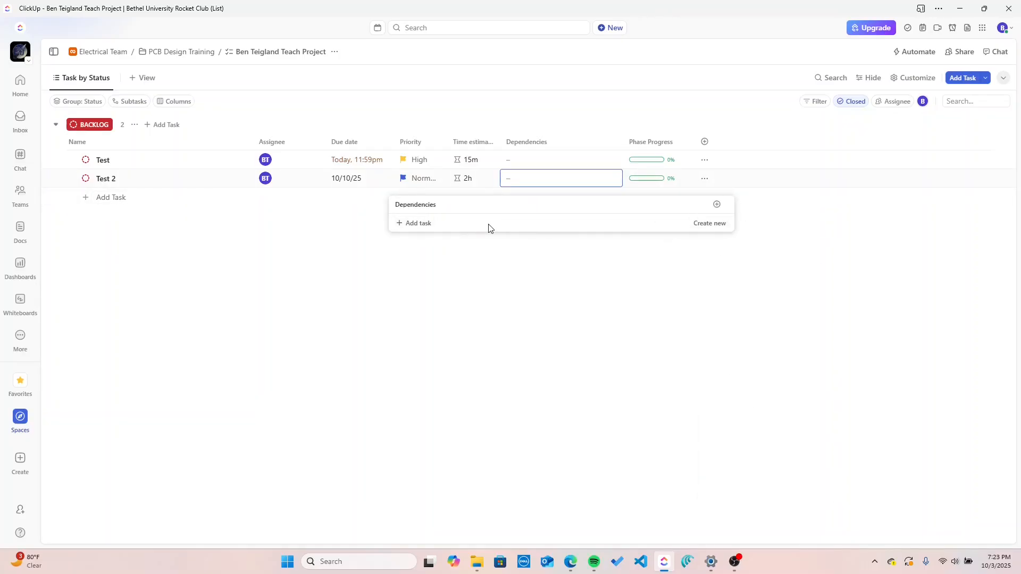
{"action": "left_click", "coordinate": [415, 223]}
{"action": "left_click", "coordinate": [417, 281]}
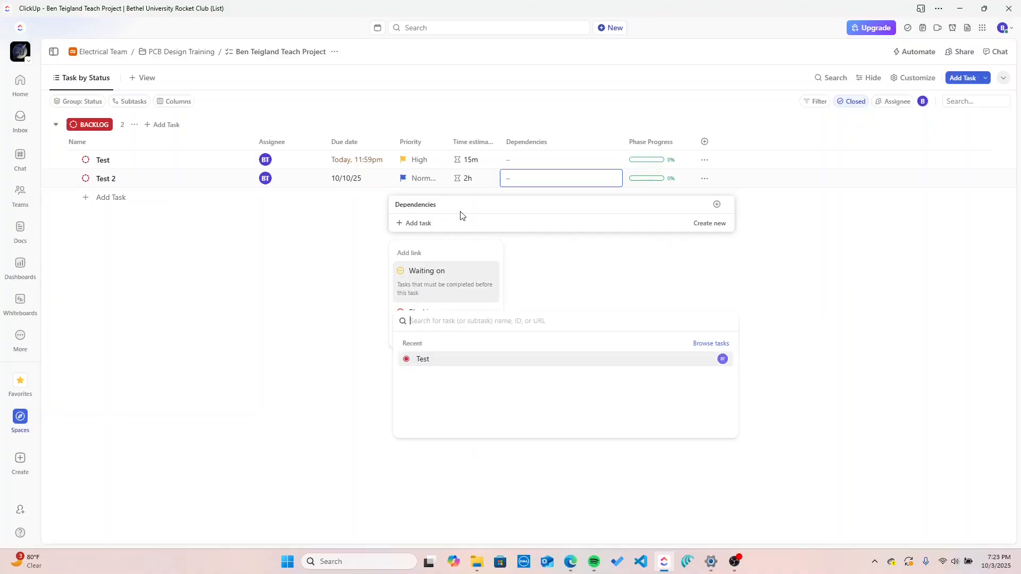
{"action": "left_click", "coordinate": [470, 359]}
{"action": "left_click", "coordinate": [674, 328]}
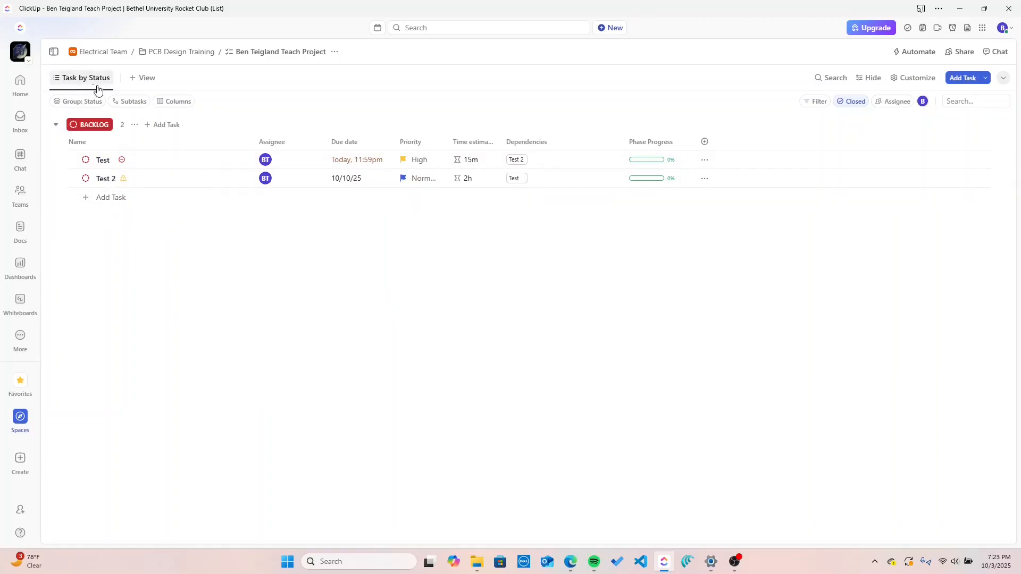
Step: Review the available view types and add a Calendar view to the project list
{"action": "left_click", "coordinate": [144, 80]}
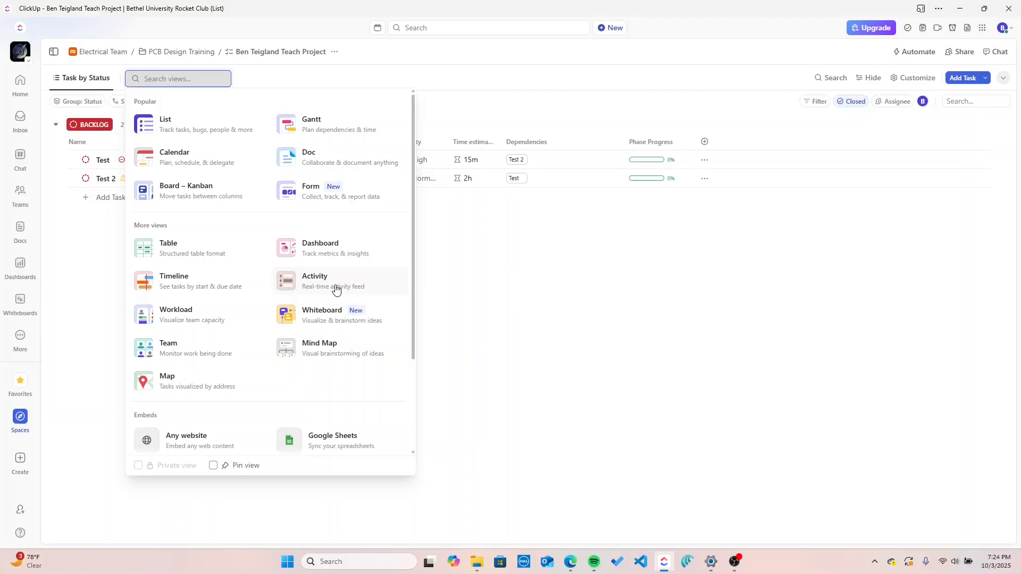
{"action": "left_click", "coordinate": [238, 83]}
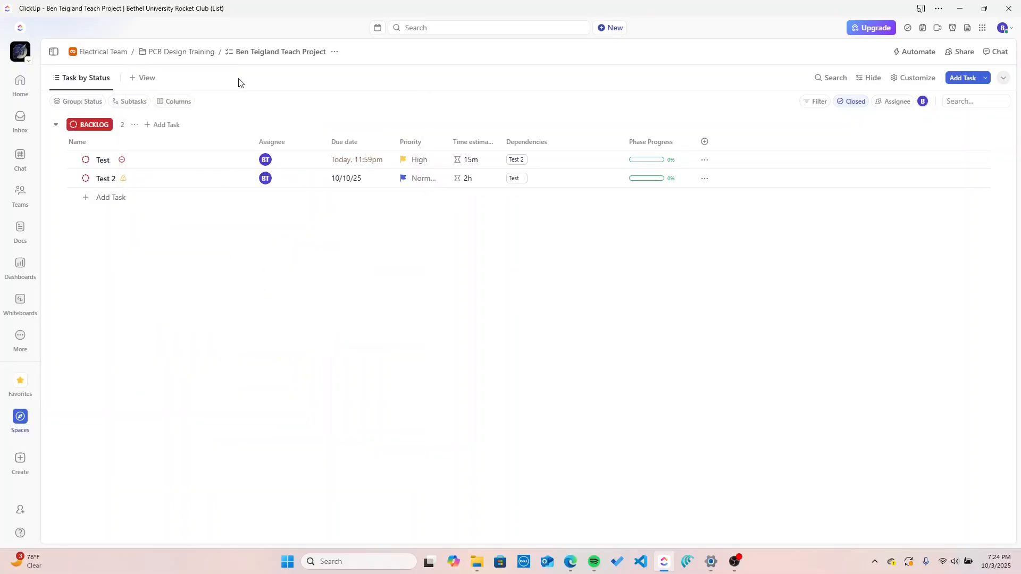
{"action": "left_click", "coordinate": [158, 81]}
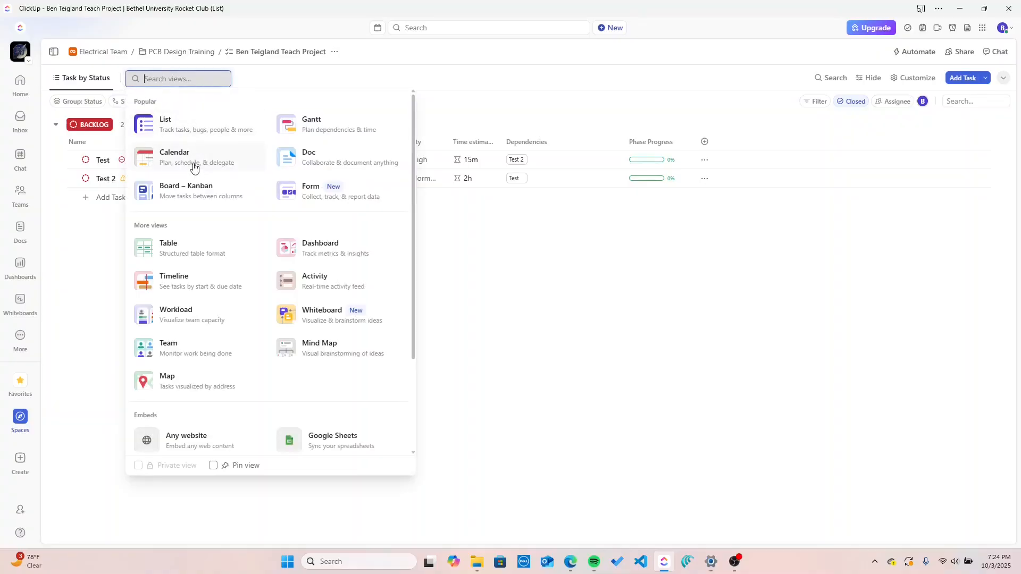
{"action": "scroll", "coordinate": [312, 301], "scroll_direction": "down", "scroll_amount": 3}
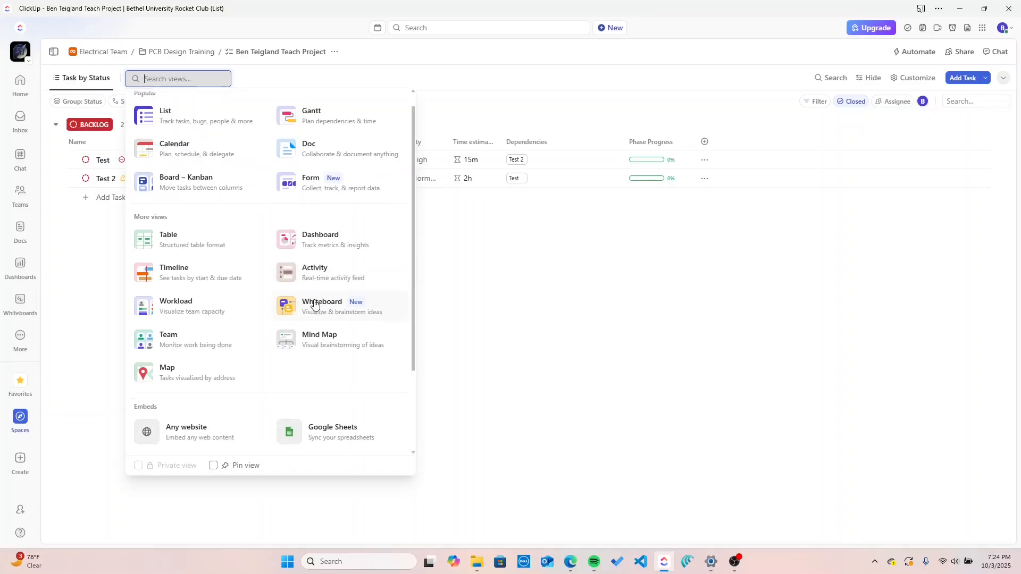
{"action": "scroll", "coordinate": [185, 340], "scroll_direction": "up", "scroll_amount": 2}
{"action": "scroll", "coordinate": [185, 341], "scroll_direction": "up", "scroll_amount": 1}
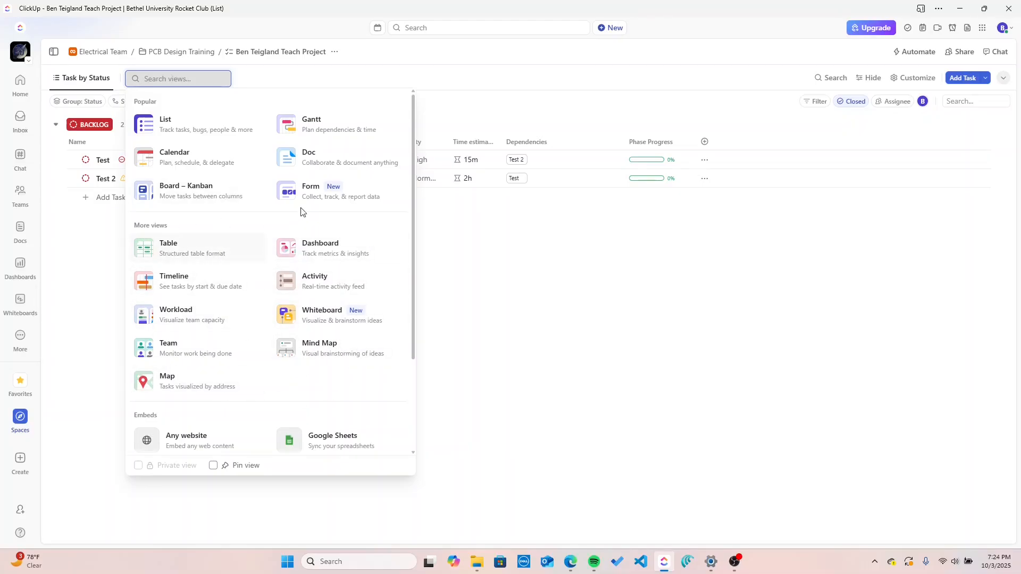
{"action": "left_click", "coordinate": [123, 113]}
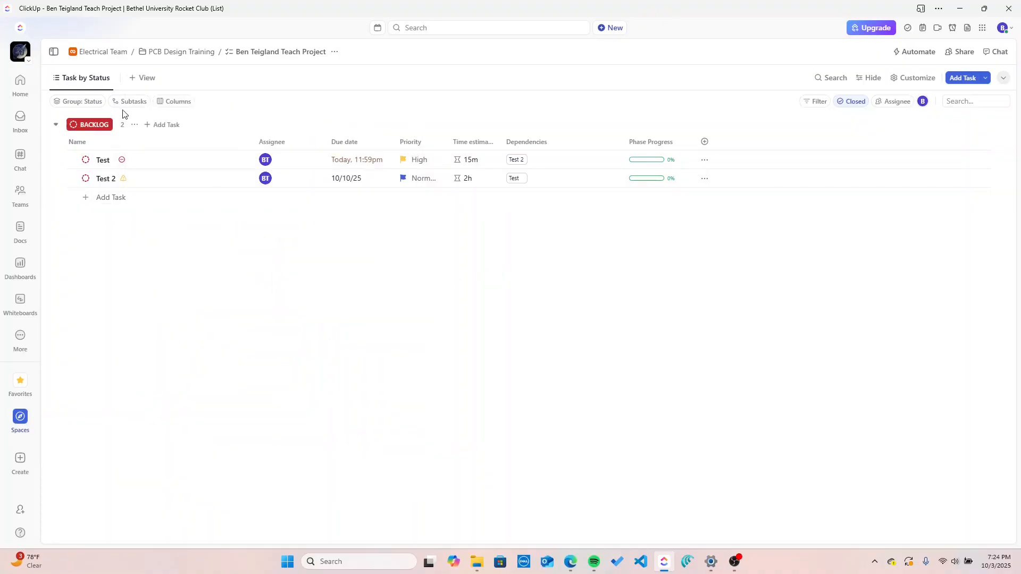
{"action": "left_click", "coordinate": [147, 78]}
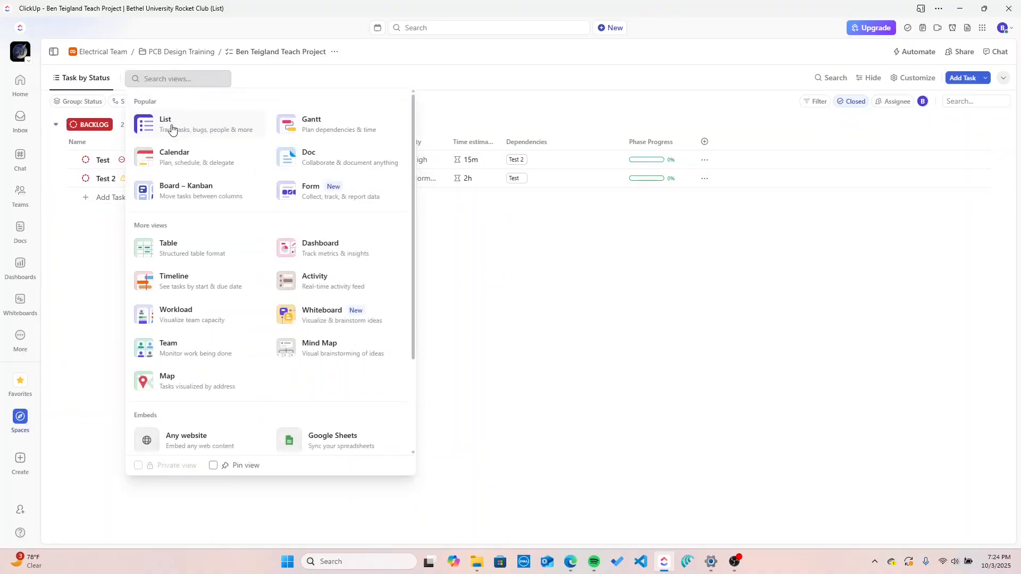
{"action": "left_click", "coordinate": [200, 170]}
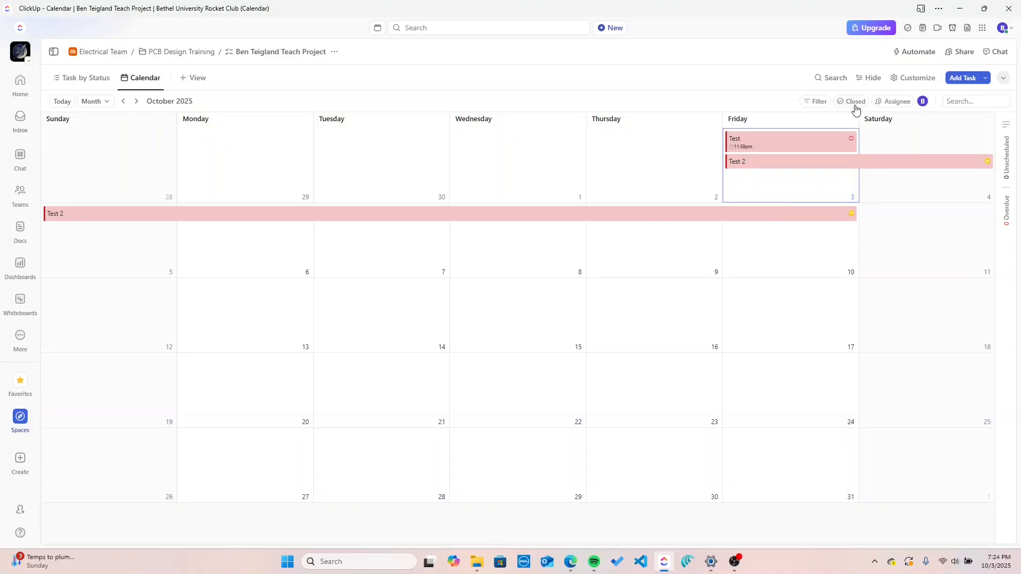
Step: Show closed tasks in the calendar and check its assignees, with a brief look back at the Task by Status view
{"action": "left_click", "coordinate": [852, 102]}
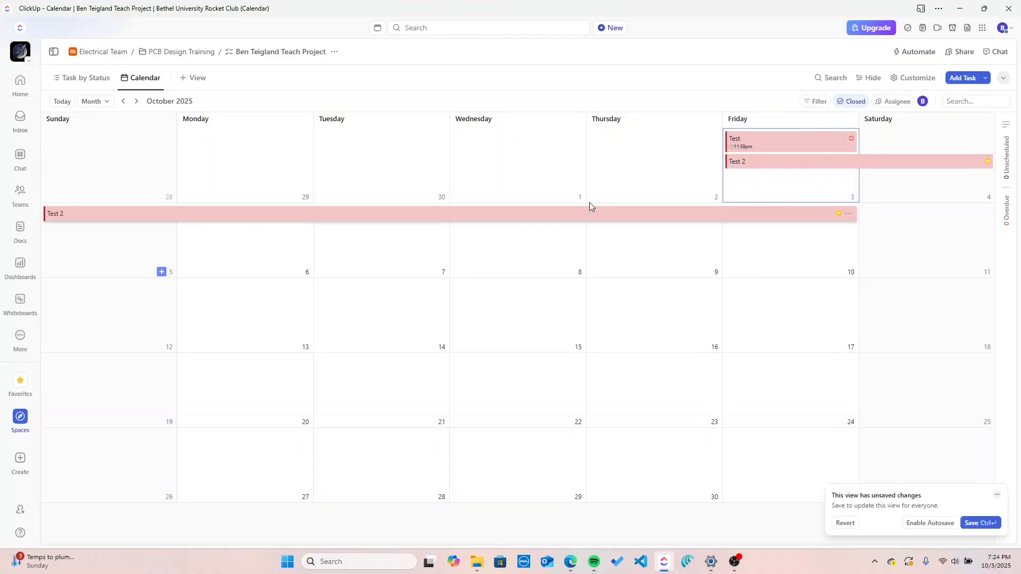
{"action": "left_click", "coordinate": [898, 102]}
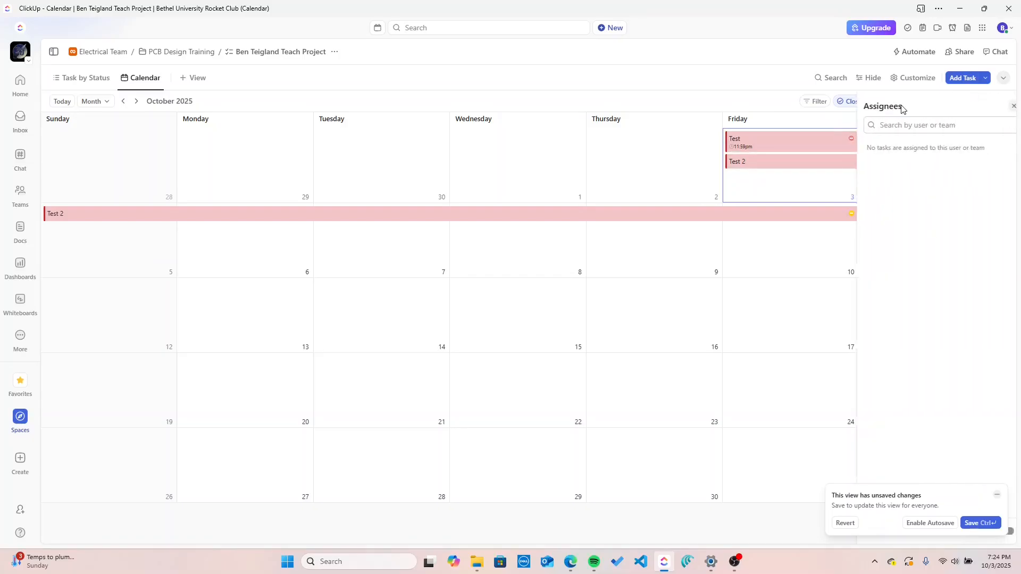
{"action": "left_click", "coordinate": [1003, 109]}
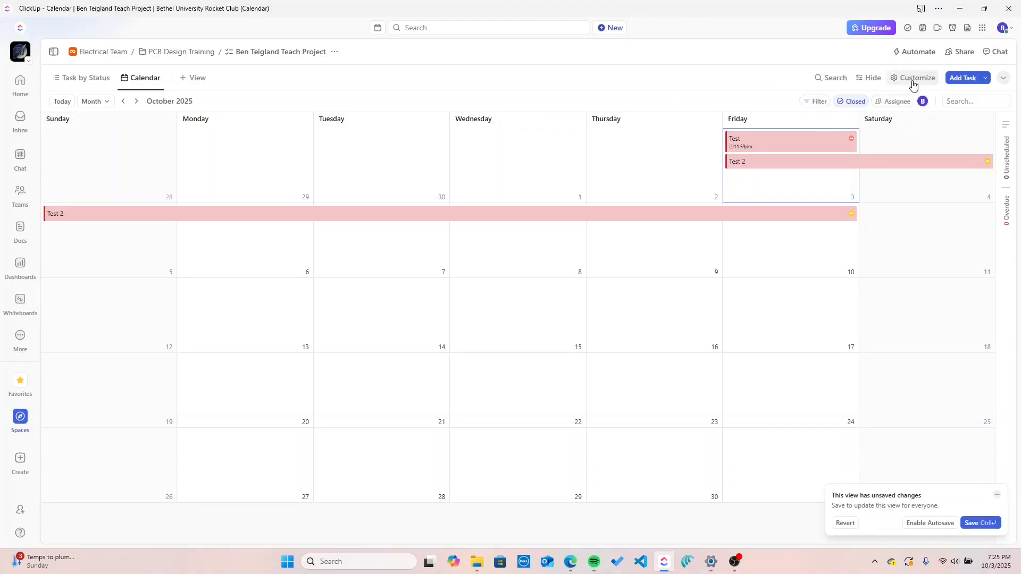
{"action": "left_click", "coordinate": [89, 84]}
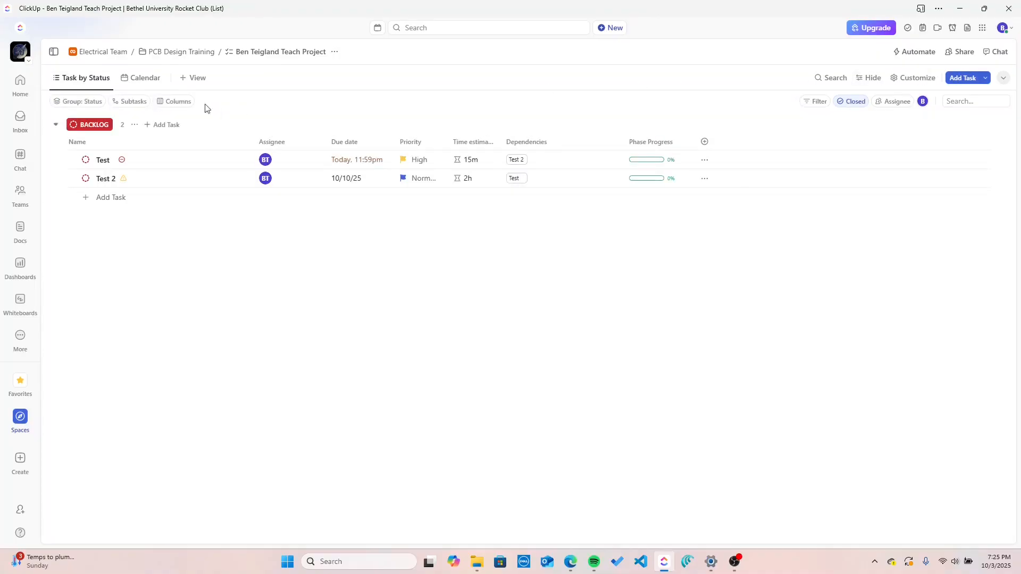
{"action": "left_click", "coordinate": [133, 82]}
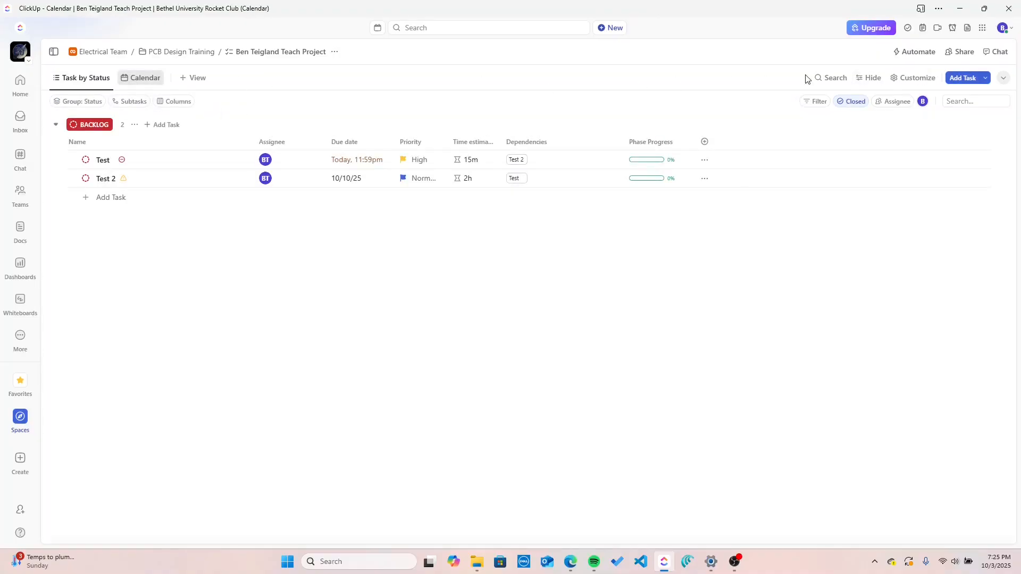
Step: Try hiding weekends in the calendar, restore them, and turn on week numbers
{"action": "left_click", "coordinate": [895, 80]}
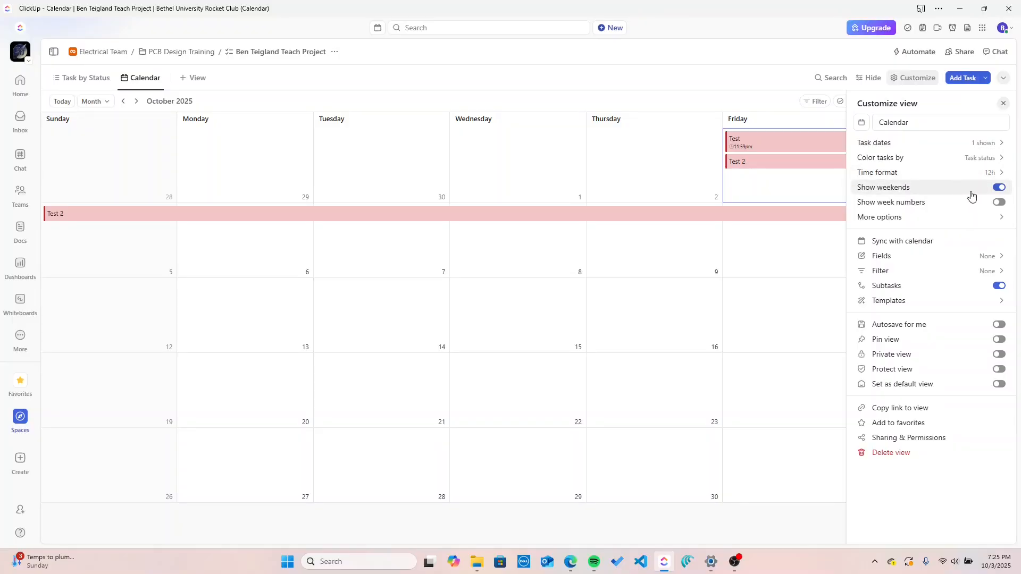
{"action": "left_click", "coordinate": [998, 190]}
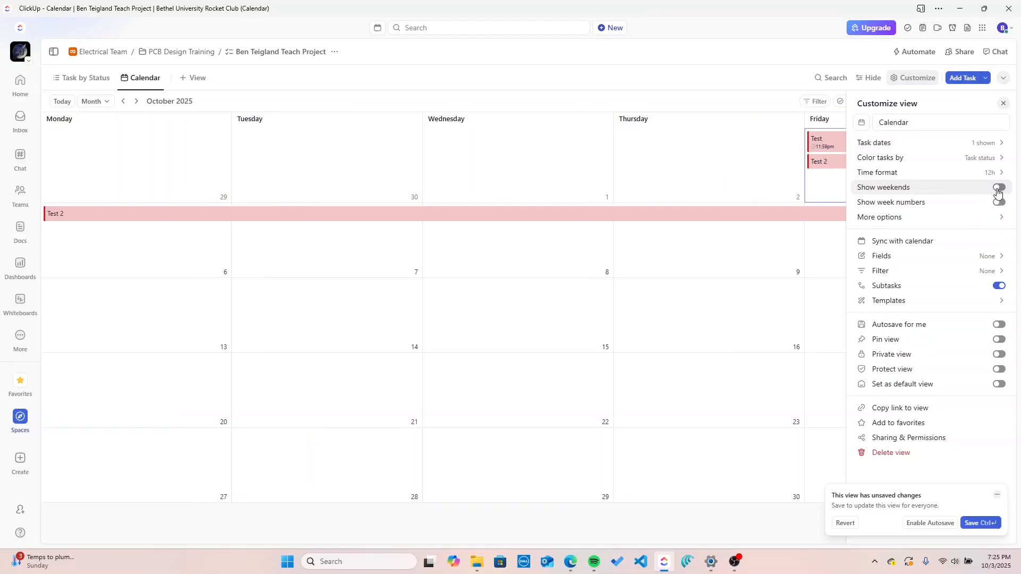
{"action": "left_click", "coordinate": [998, 189]}
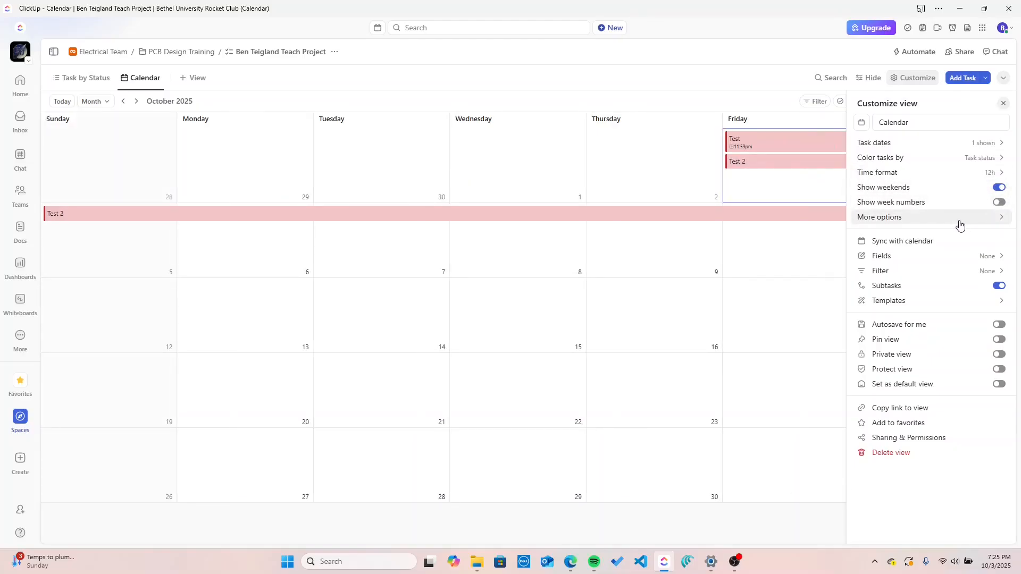
{"action": "left_click", "coordinate": [999, 204]}
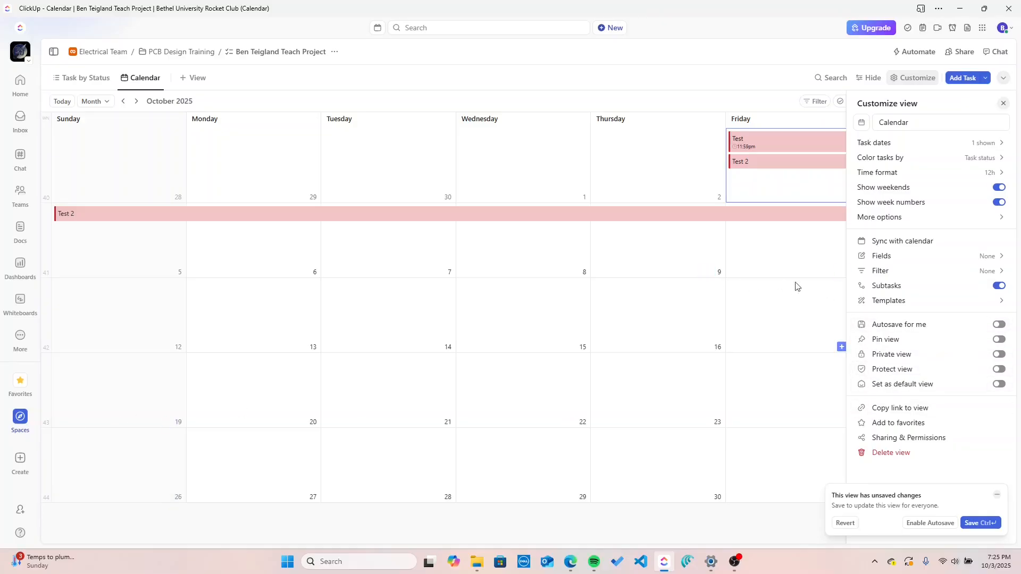
Step: Review the calendar view's additional layout options, including how tasks are colored
{"action": "left_click", "coordinate": [988, 223]}
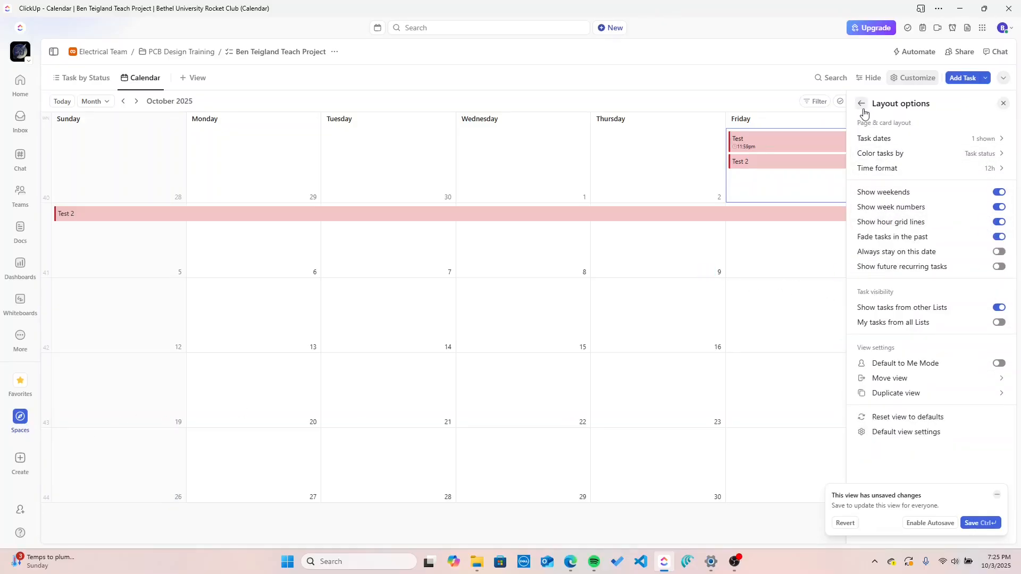
{"action": "left_click", "coordinate": [859, 109]}
{"action": "left_click", "coordinate": [927, 224]}
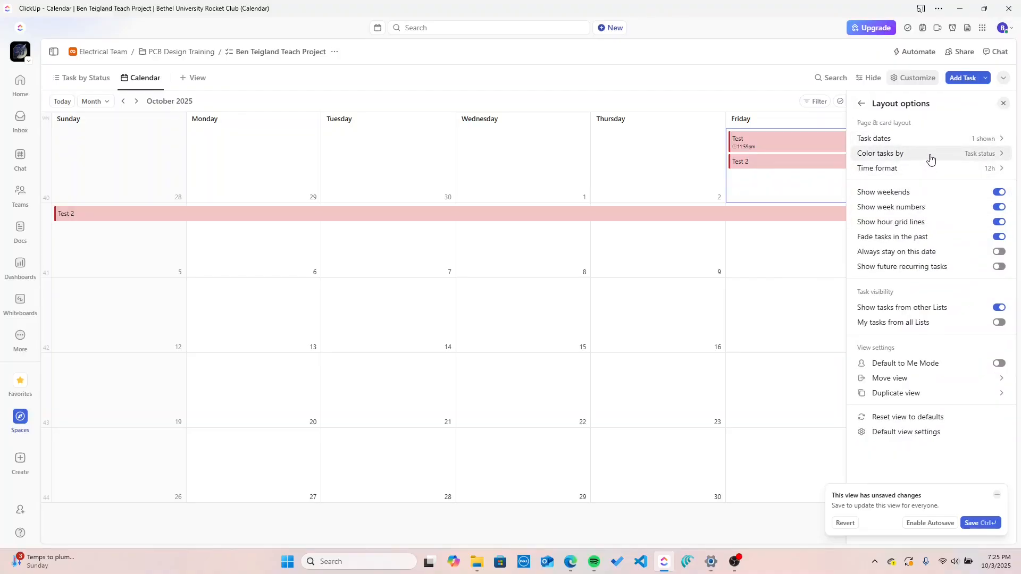
{"action": "left_click", "coordinate": [971, 156]}
{"action": "left_click", "coordinate": [968, 157]}
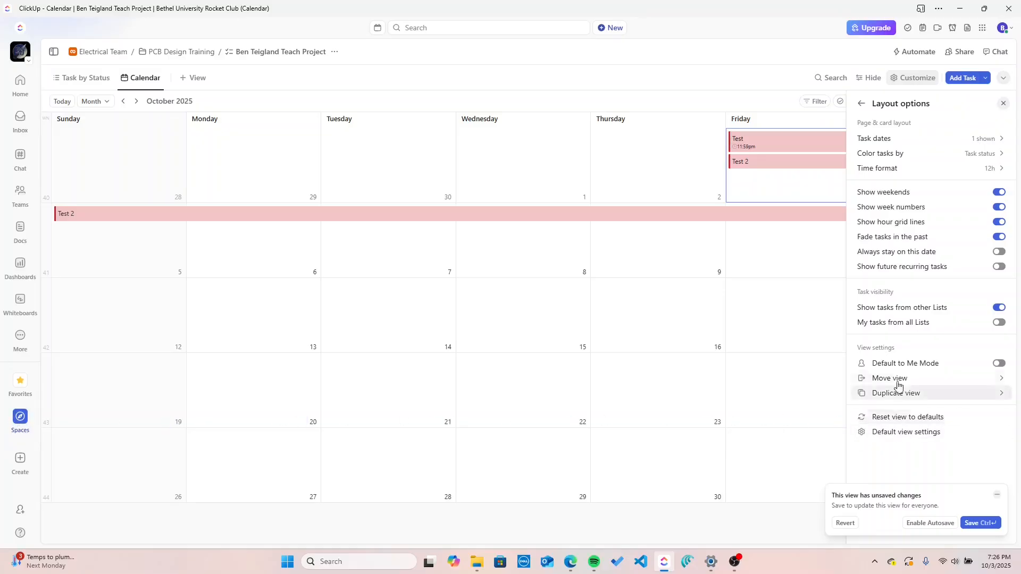
{"action": "left_click", "coordinate": [26, 429]}
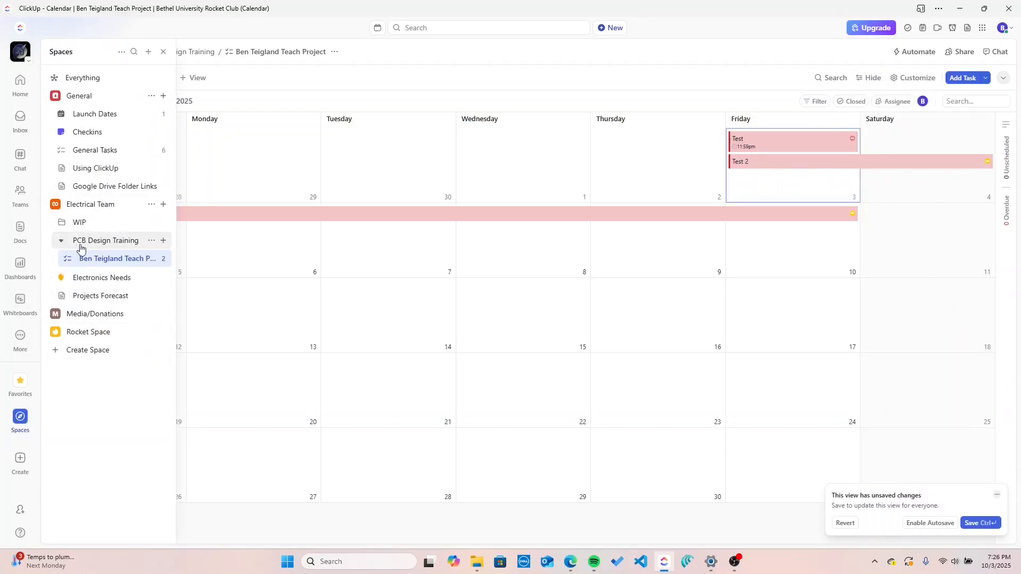
{"action": "left_click", "coordinate": [16, 432]}
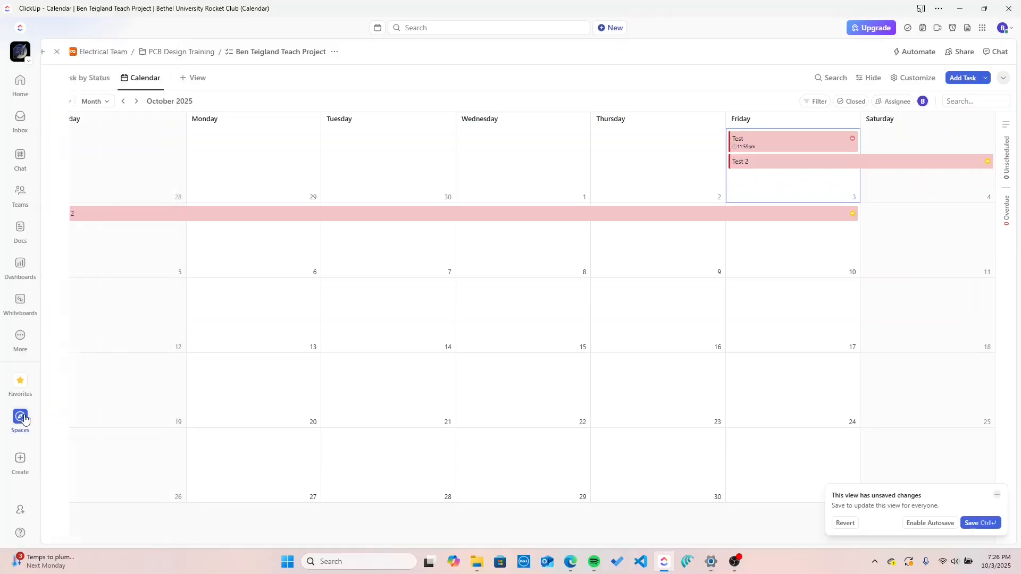
Step: Show the assignee, priority, time estimate and subtasks fields on the calendar's tasks and save the view
{"action": "left_click", "coordinate": [910, 80]}
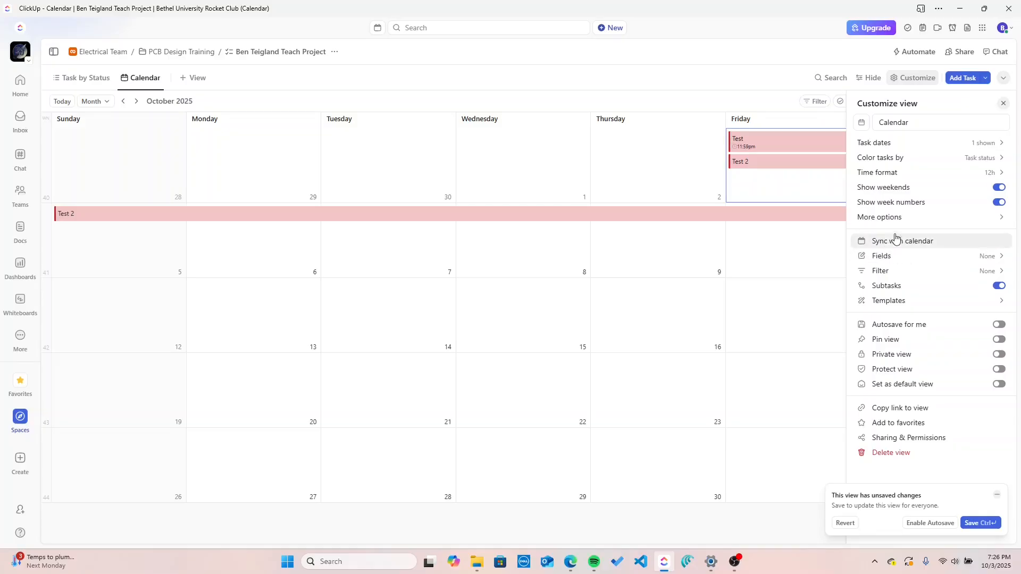
{"action": "left_click", "coordinate": [967, 260]}
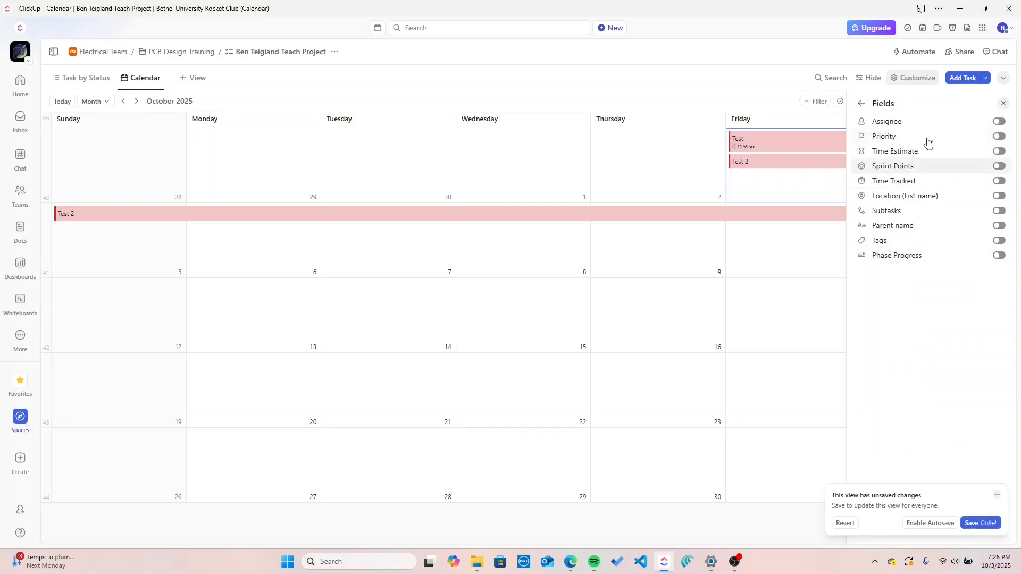
{"action": "left_click", "coordinate": [861, 103]}
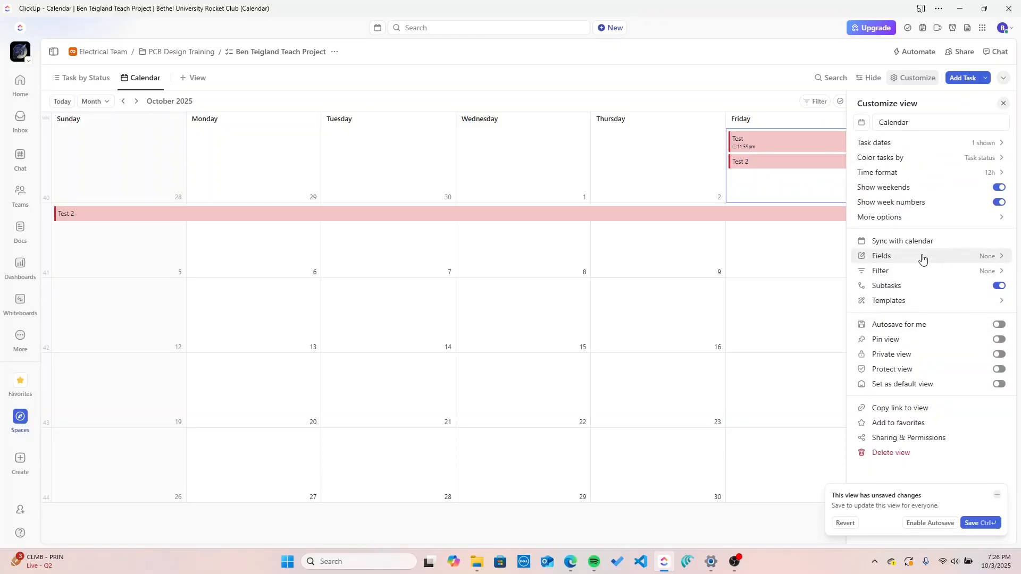
{"action": "left_click", "coordinate": [871, 256]}
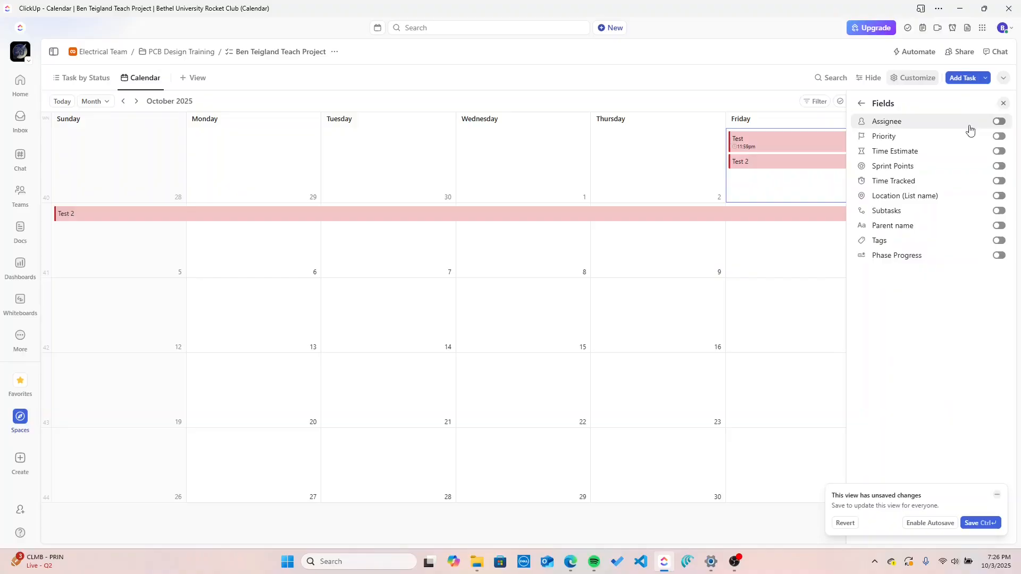
{"action": "left_click", "coordinate": [1001, 122]}
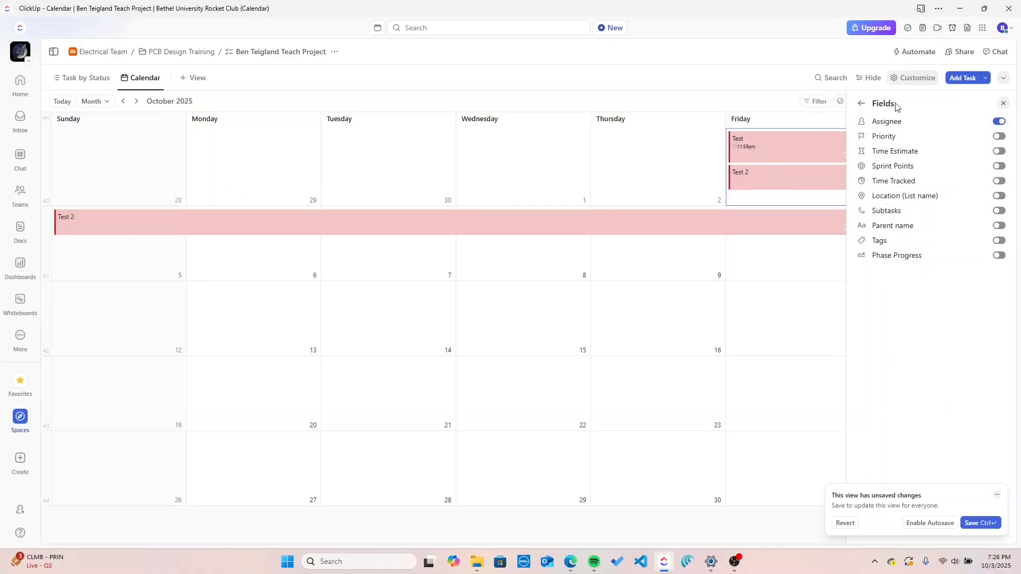
{"action": "left_click", "coordinate": [999, 152]}
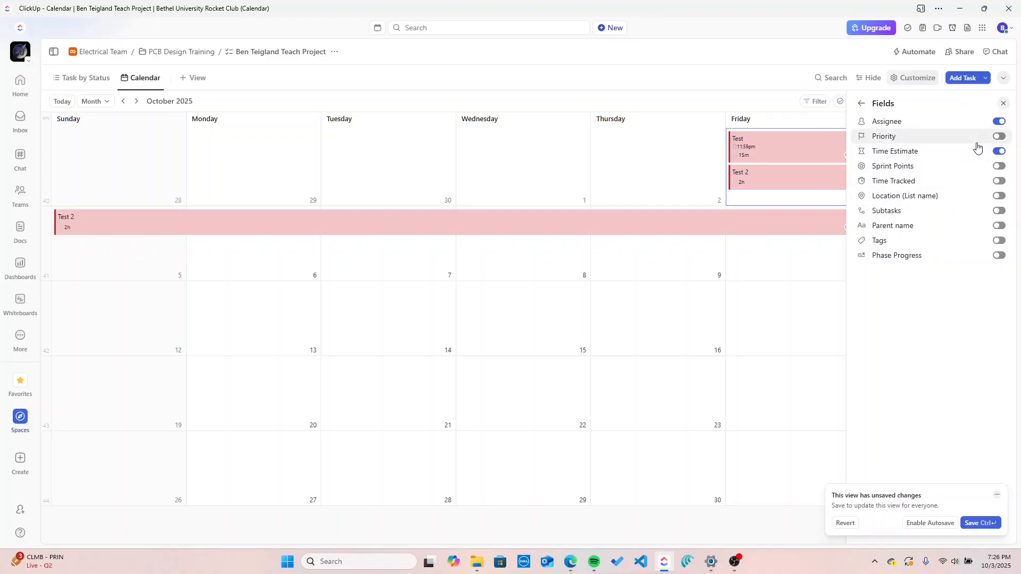
{"action": "left_click", "coordinate": [998, 149]}
{"action": "left_click", "coordinate": [1003, 103]}
{"action": "left_click", "coordinate": [1004, 102]}
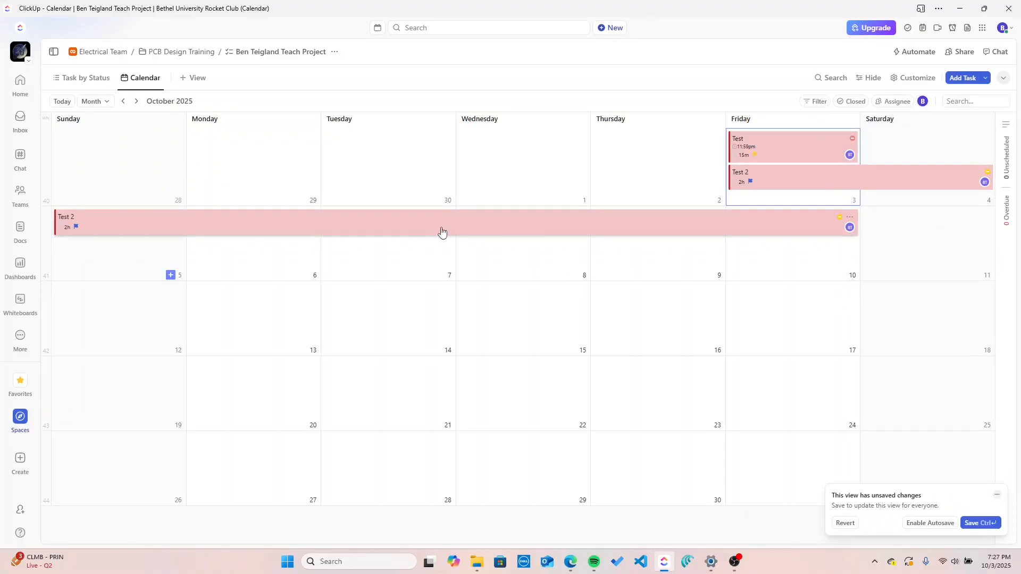
{"action": "left_click", "coordinate": [978, 522]}
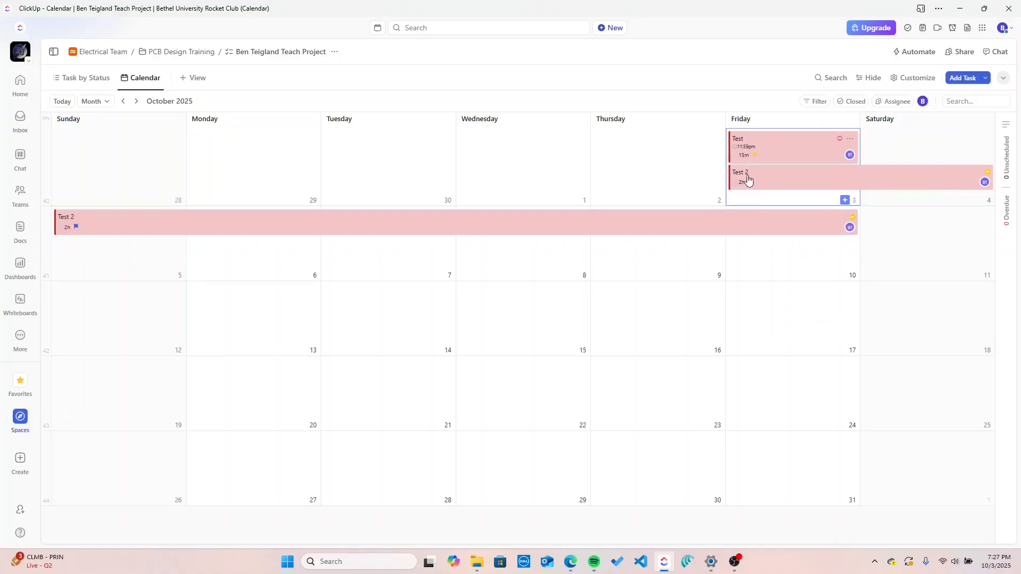
Step: Try showing the parent name field on the calendar's tasks, and hide it again
{"action": "left_click", "coordinate": [932, 83]}
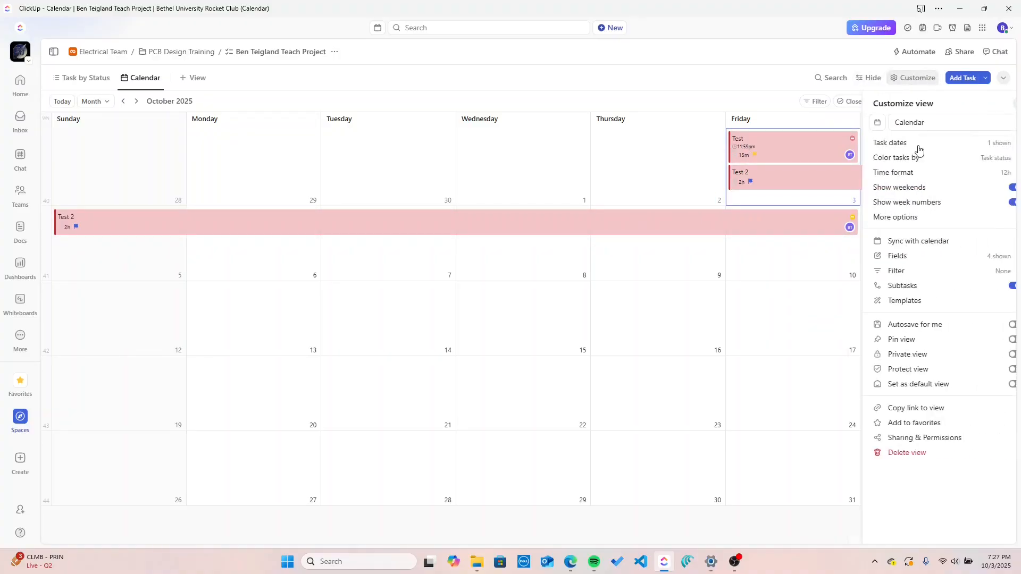
{"action": "left_click", "coordinate": [910, 255]}
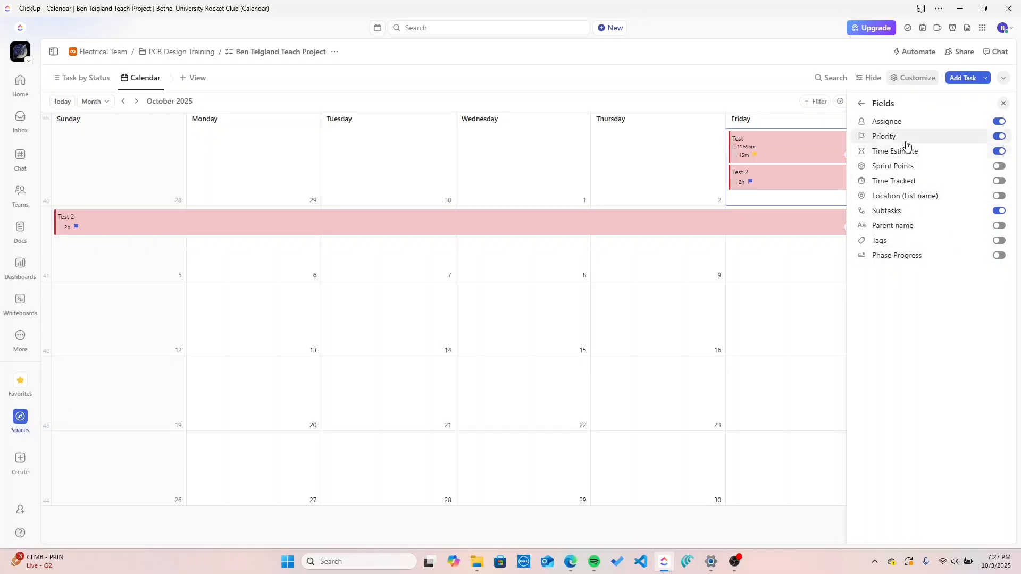
{"action": "left_click", "coordinate": [998, 227]}
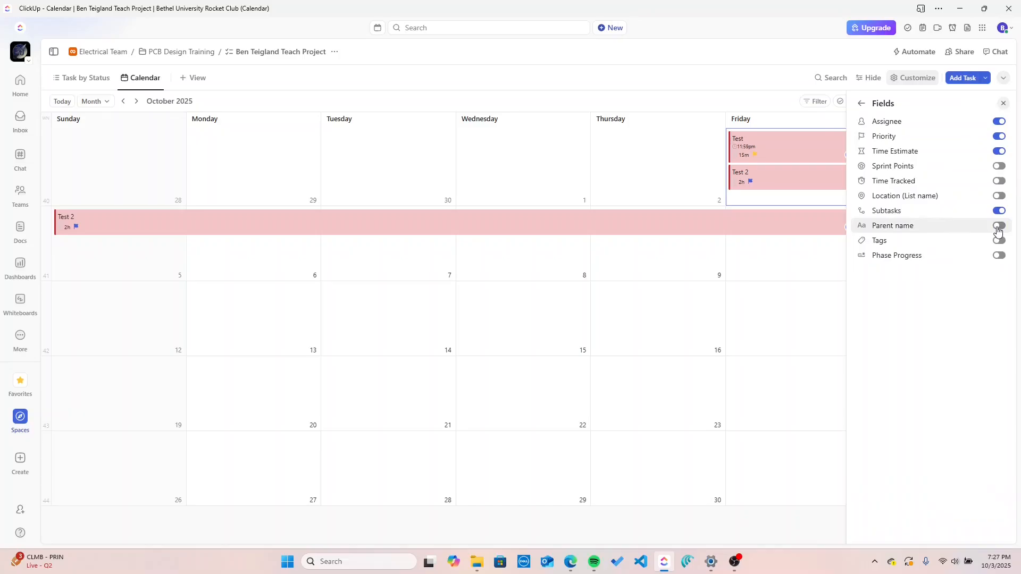
{"action": "left_click", "coordinate": [997, 227]}
{"action": "left_click", "coordinate": [861, 104]}
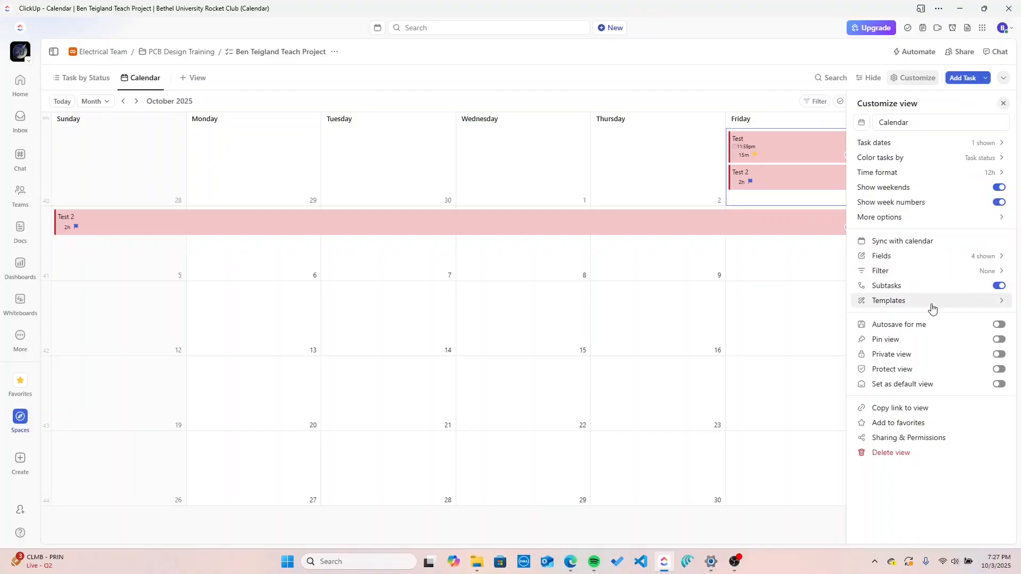
Step: Try out the calendar's filter options with a nested filter and a Status filter, and remove the filters
{"action": "left_click", "coordinate": [965, 274]}
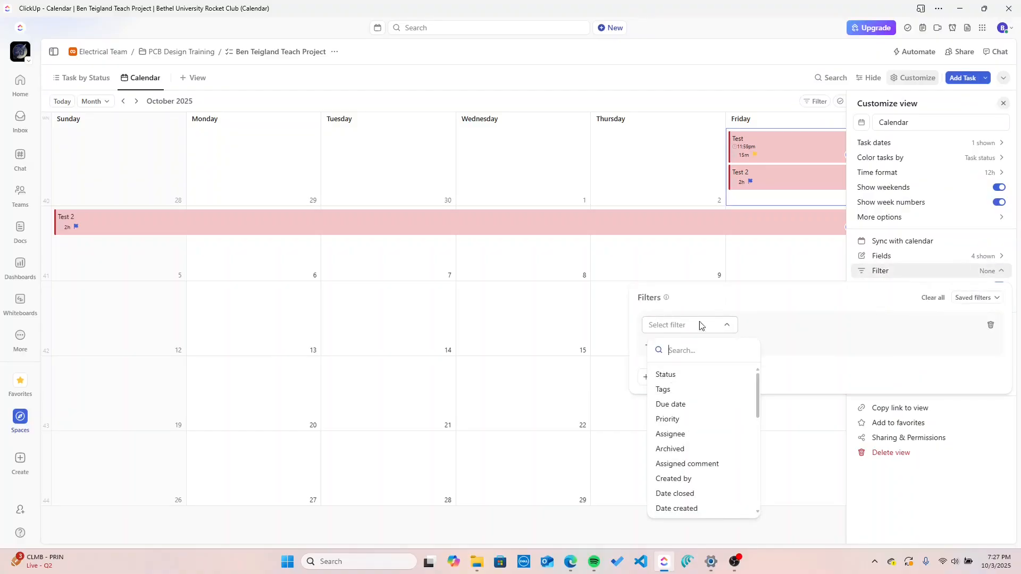
{"action": "left_click", "coordinate": [817, 307]}
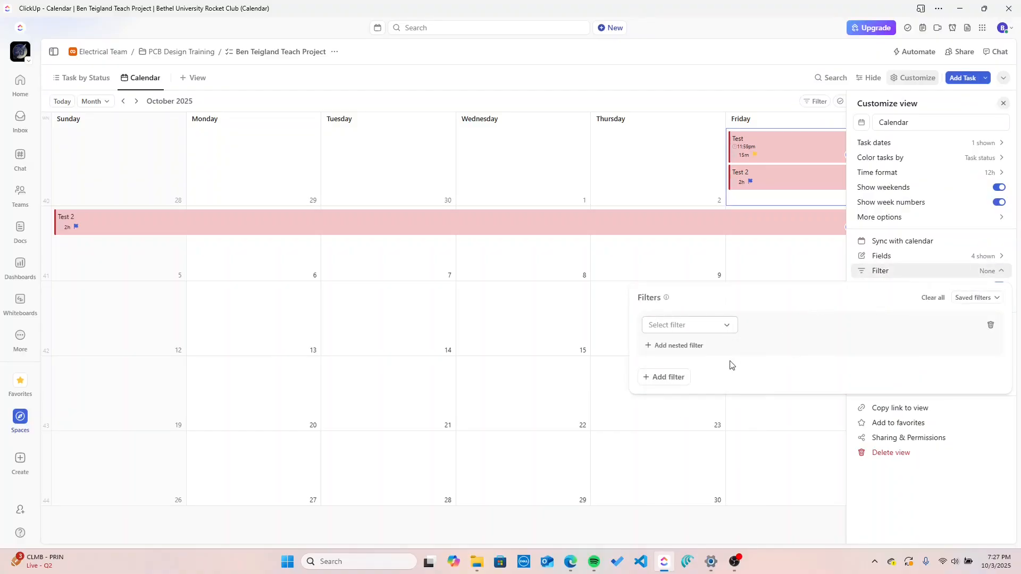
{"action": "left_click", "coordinate": [683, 347]}
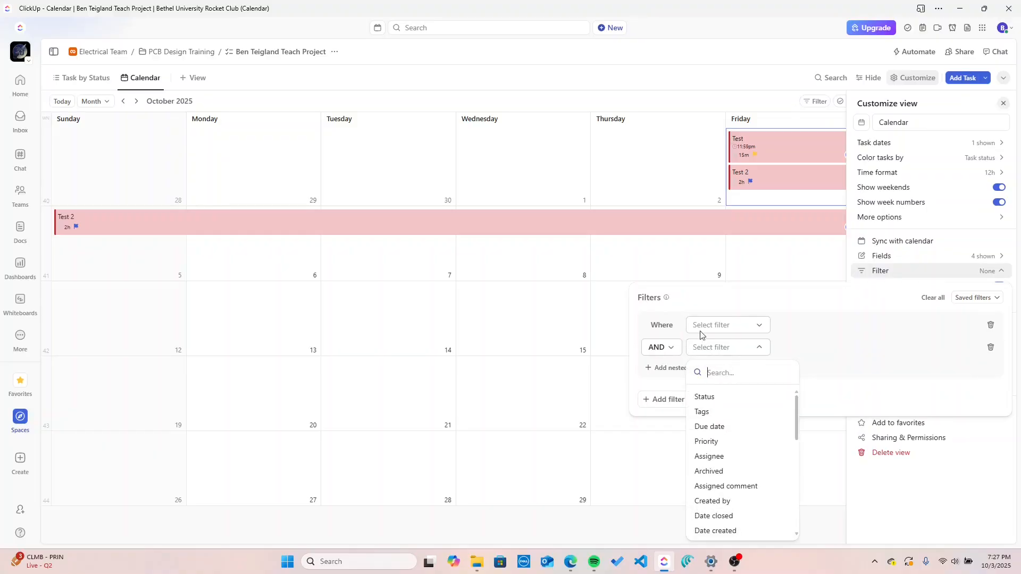
{"action": "left_click", "coordinate": [955, 312]}
{"action": "left_click", "coordinate": [940, 299]}
{"action": "left_click", "coordinate": [675, 320]}
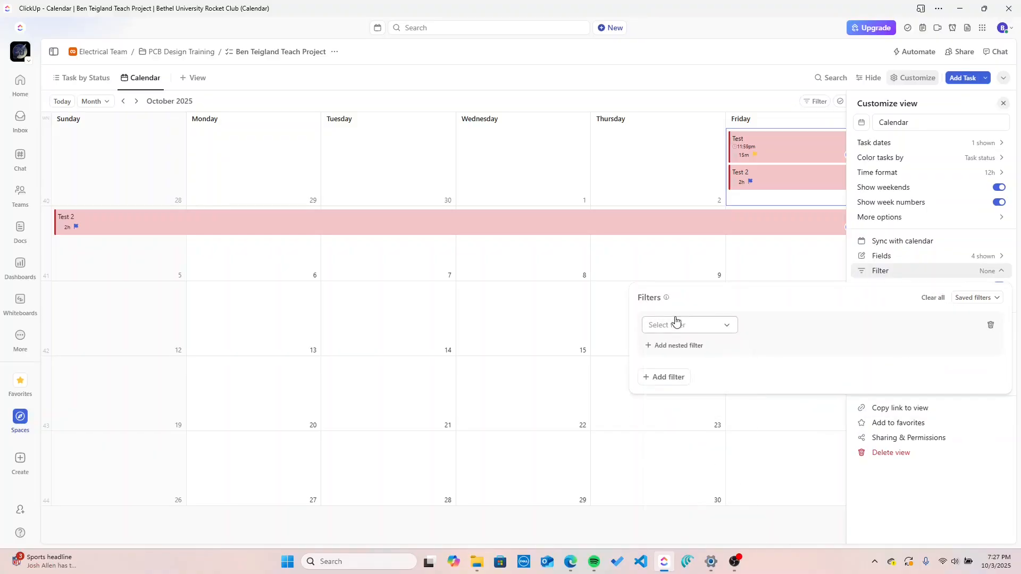
{"action": "scroll", "coordinate": [694, 418], "scroll_direction": "down", "scroll_amount": 5}
{"action": "scroll", "coordinate": [680, 457], "scroll_direction": "up", "scroll_amount": 5}
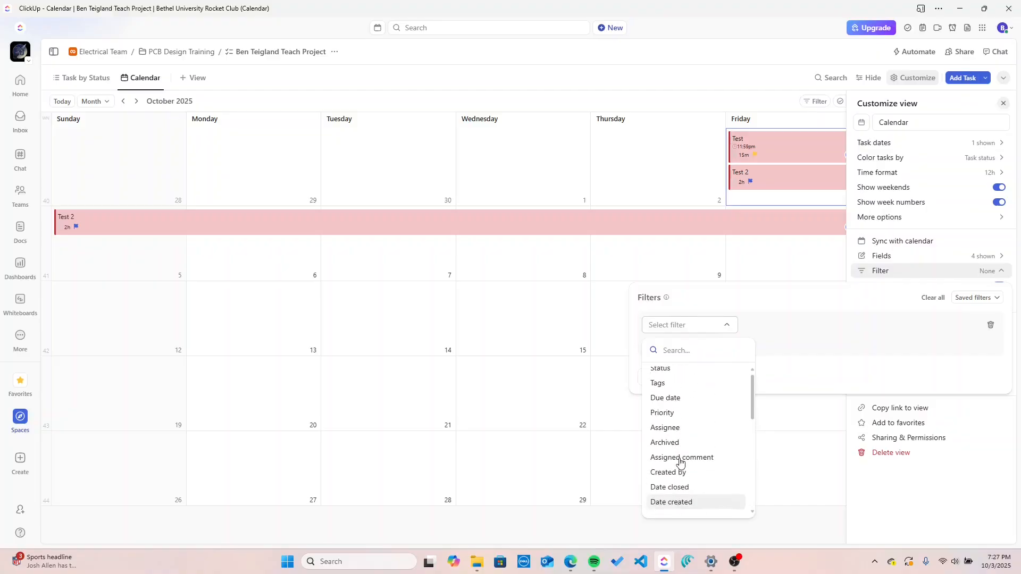
{"action": "left_click", "coordinate": [691, 375]}
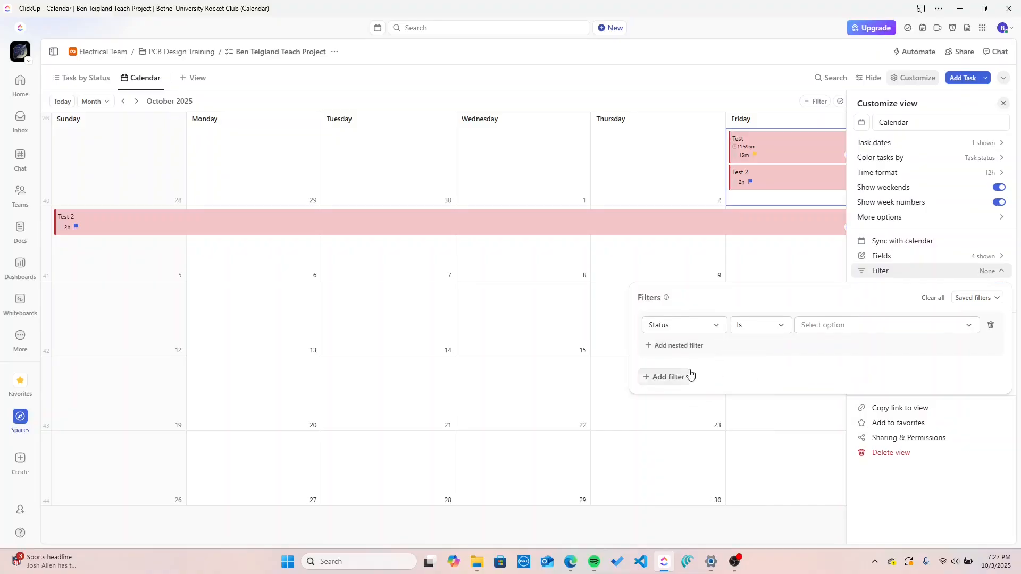
{"action": "left_click", "coordinate": [990, 325]}
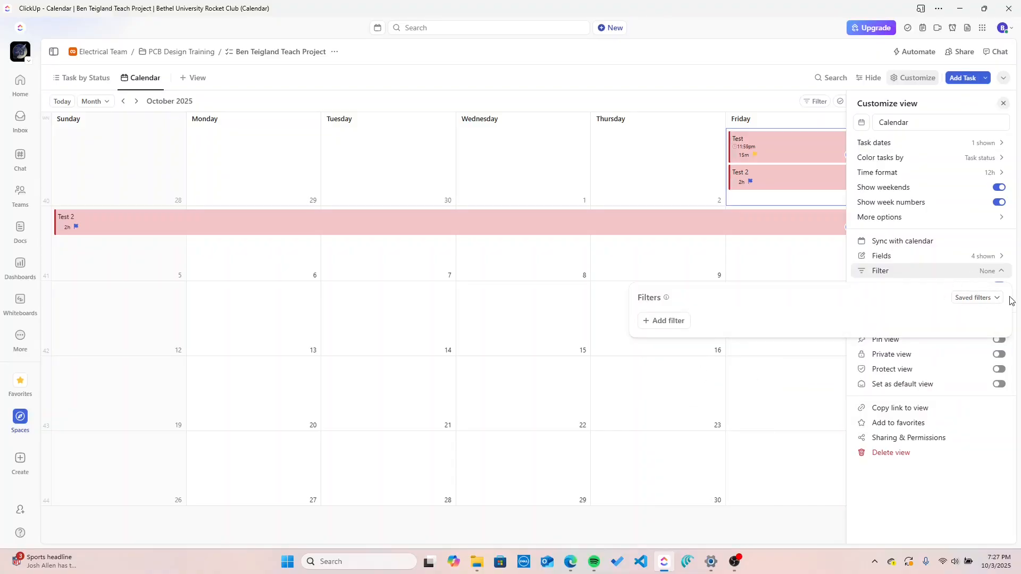
{"action": "left_click", "coordinate": [1015, 254]}
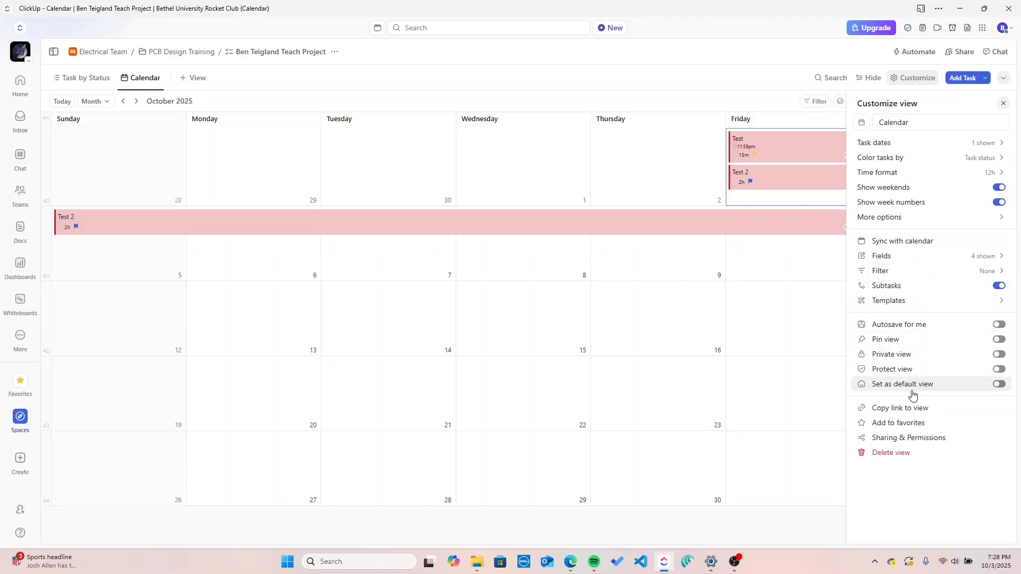
Step: Turn on personal autosave for the Calendar view and check its template options
{"action": "left_click", "coordinate": [998, 324]}
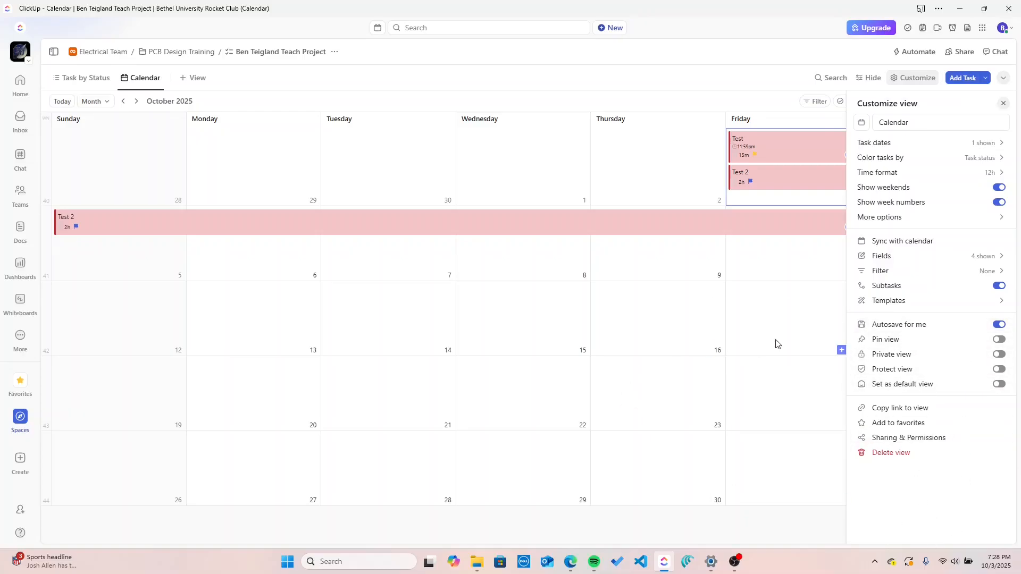
{"action": "left_click", "coordinate": [937, 303]}
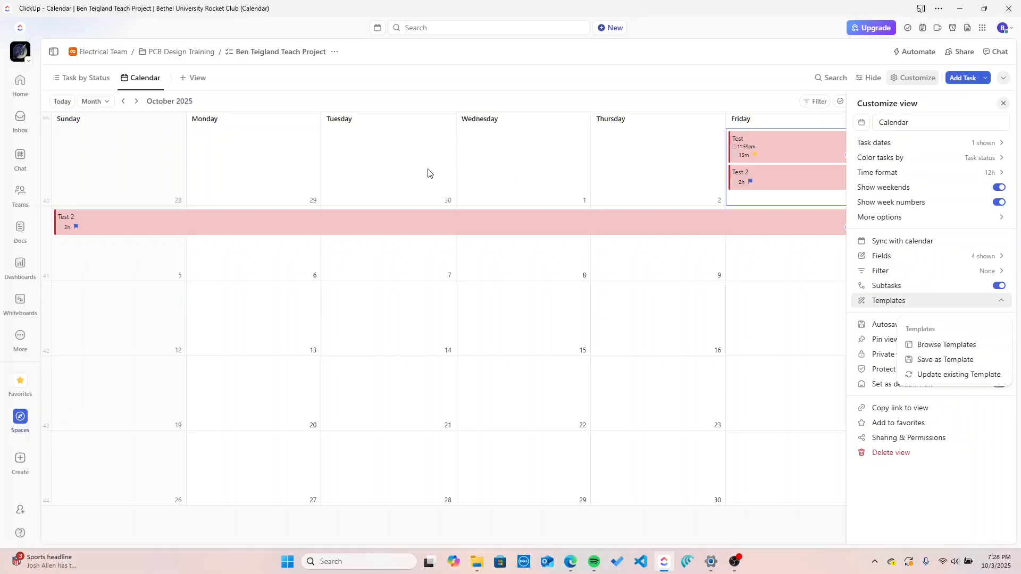
{"action": "left_click", "coordinate": [966, 521]}
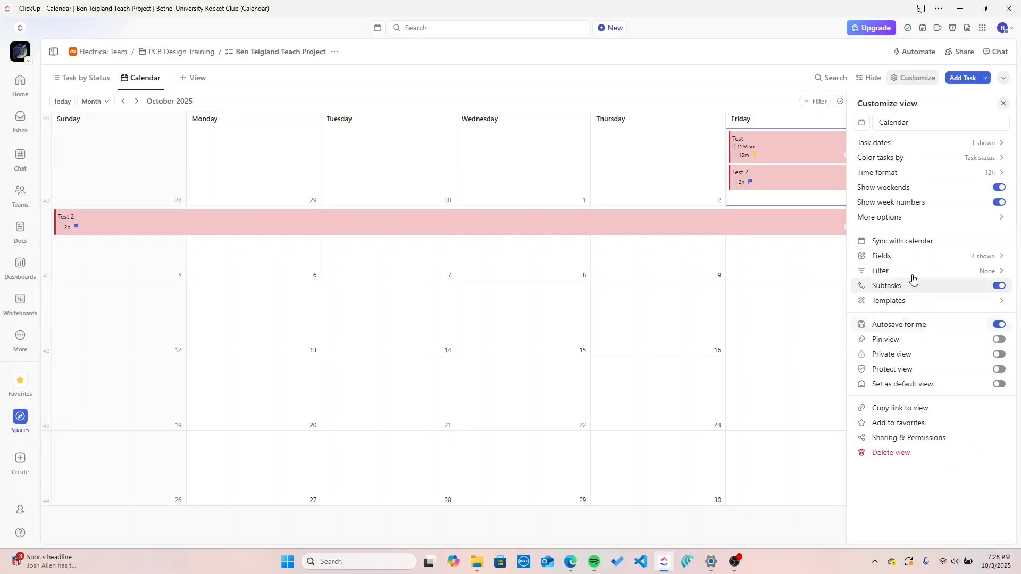
{"action": "left_click", "coordinate": [1003, 105]}
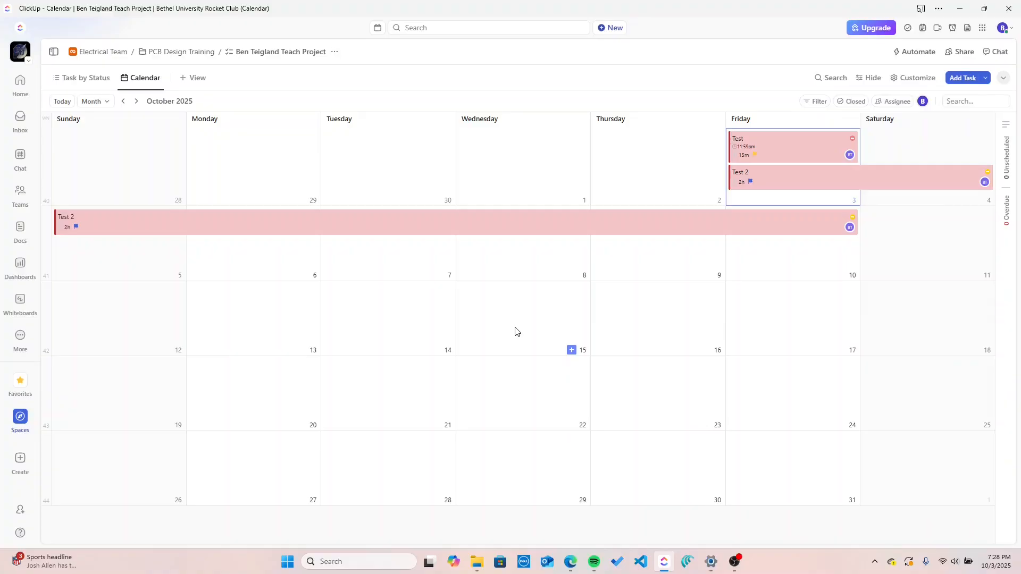
Step: Add a second Calendar view to the project list and delete it
{"action": "left_click", "coordinate": [195, 77]}
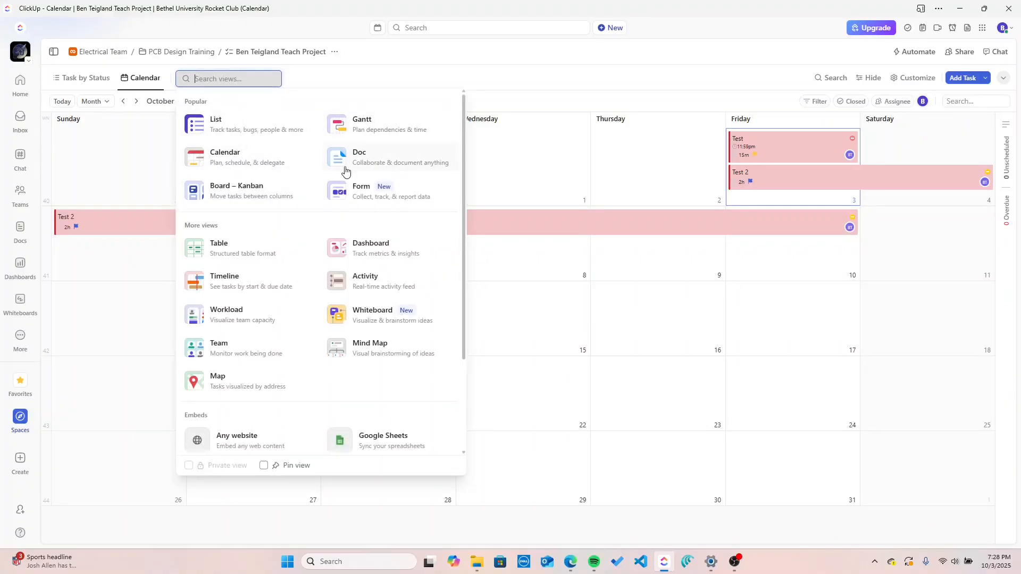
{"action": "left_click", "coordinate": [236, 159]}
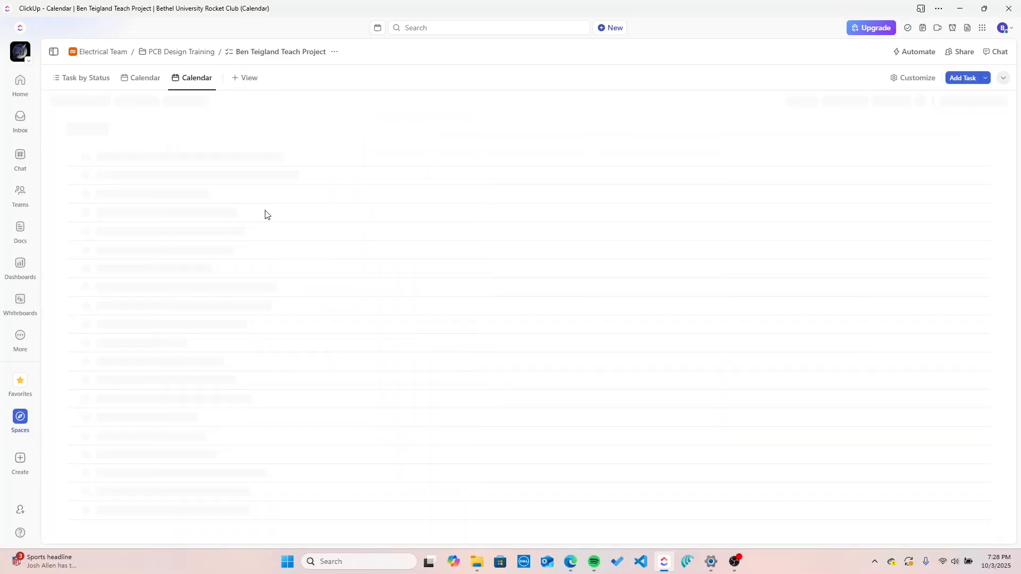
{"action": "left_click", "coordinate": [205, 77]}
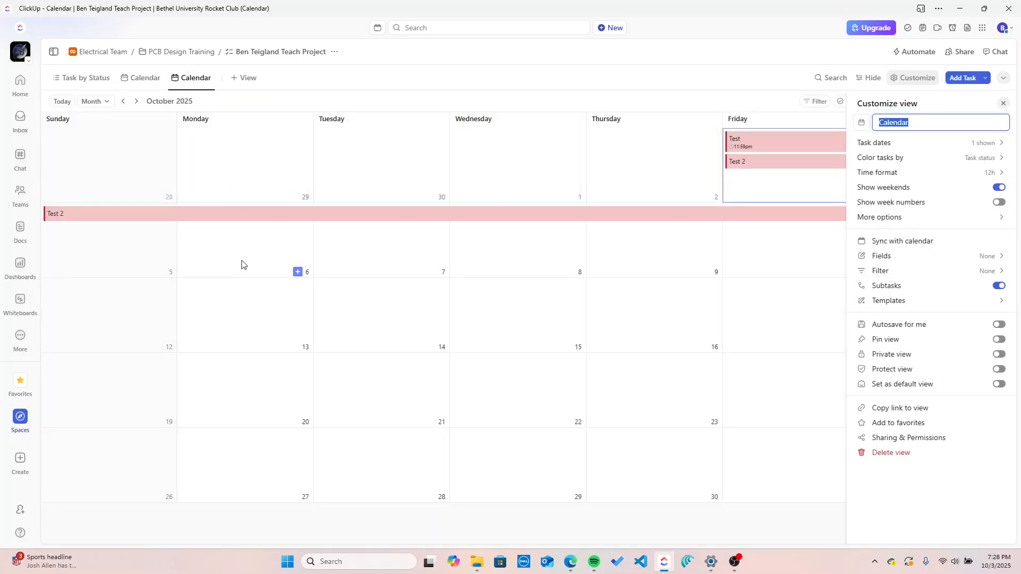
{"action": "left_click", "coordinate": [196, 77]}
{"action": "left_click", "coordinate": [216, 303]}
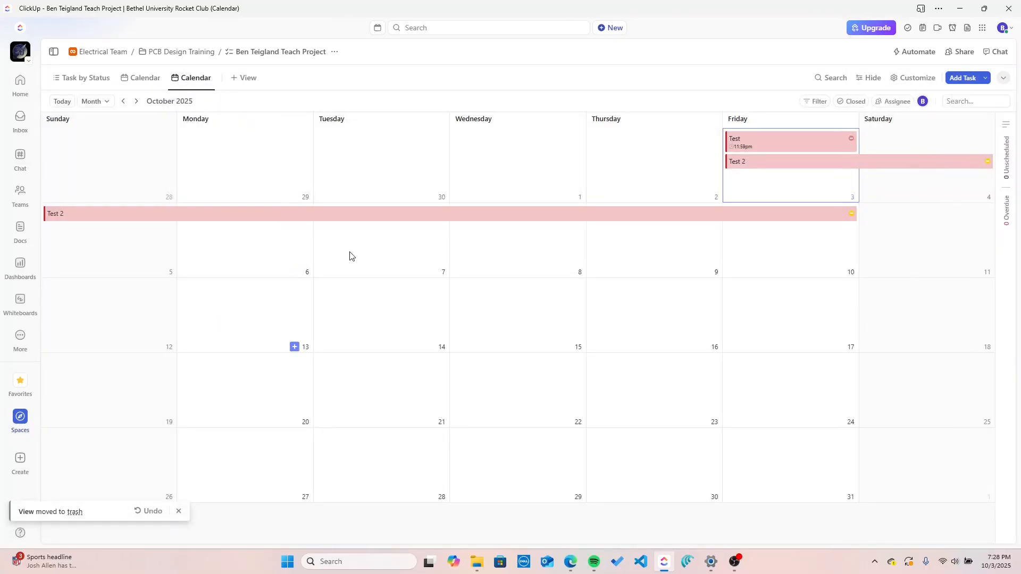
Step: Add a Board view to the project list and try showing the date created field on its cards
{"action": "left_click", "coordinate": [199, 78]}
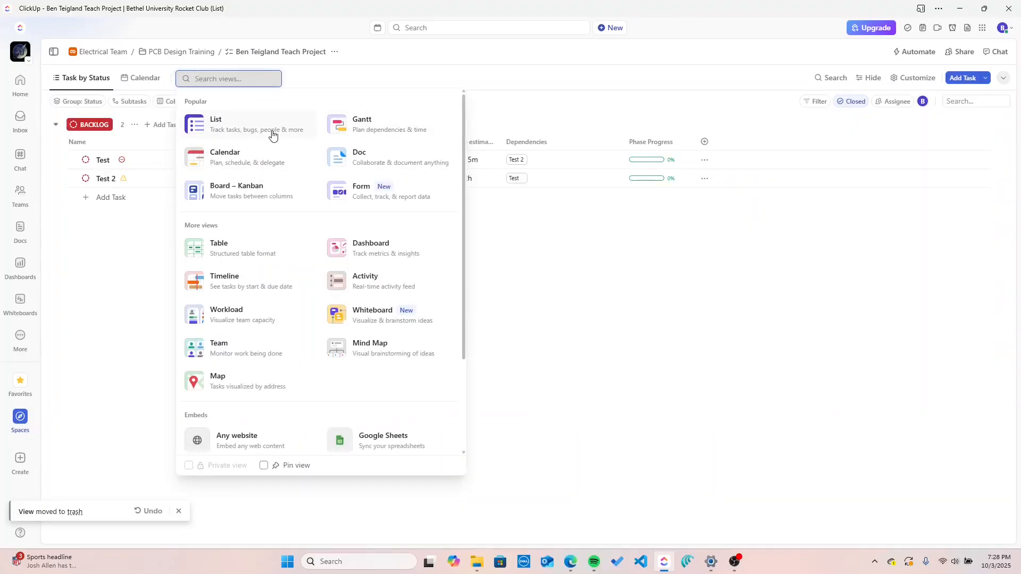
{"action": "left_click", "coordinate": [276, 199]}
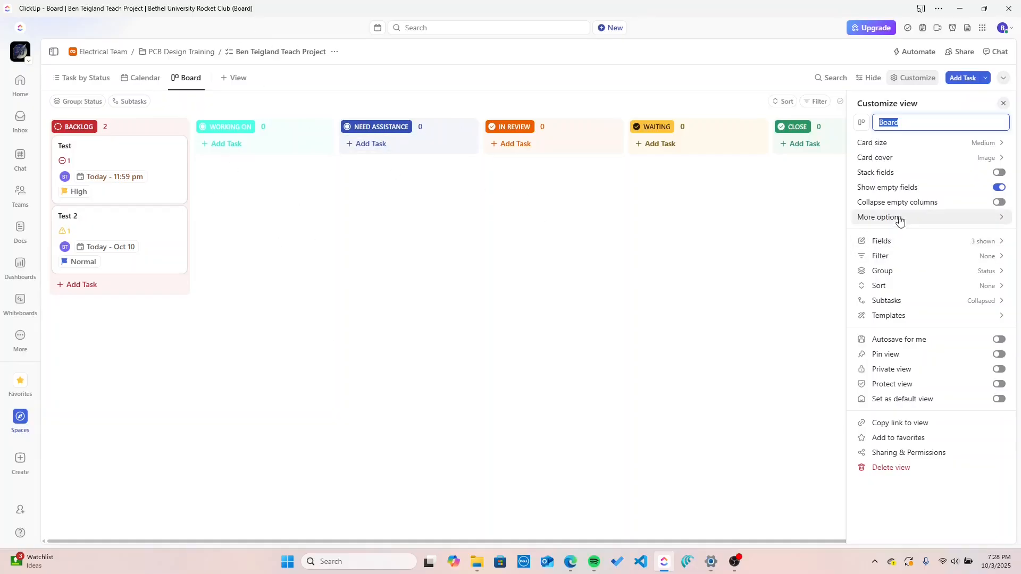
{"action": "left_click", "coordinate": [918, 243]}
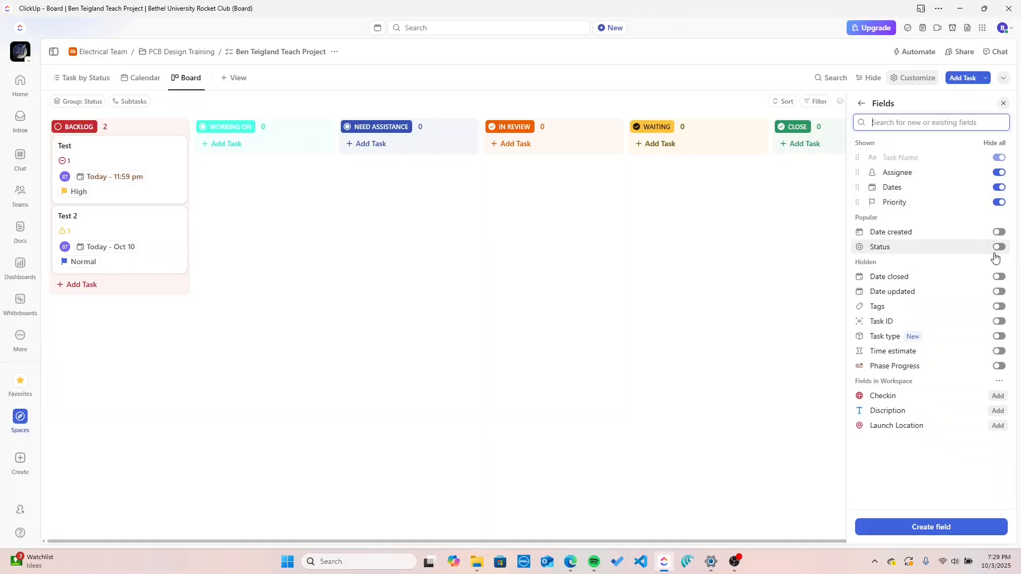
{"action": "left_click", "coordinate": [999, 233]}
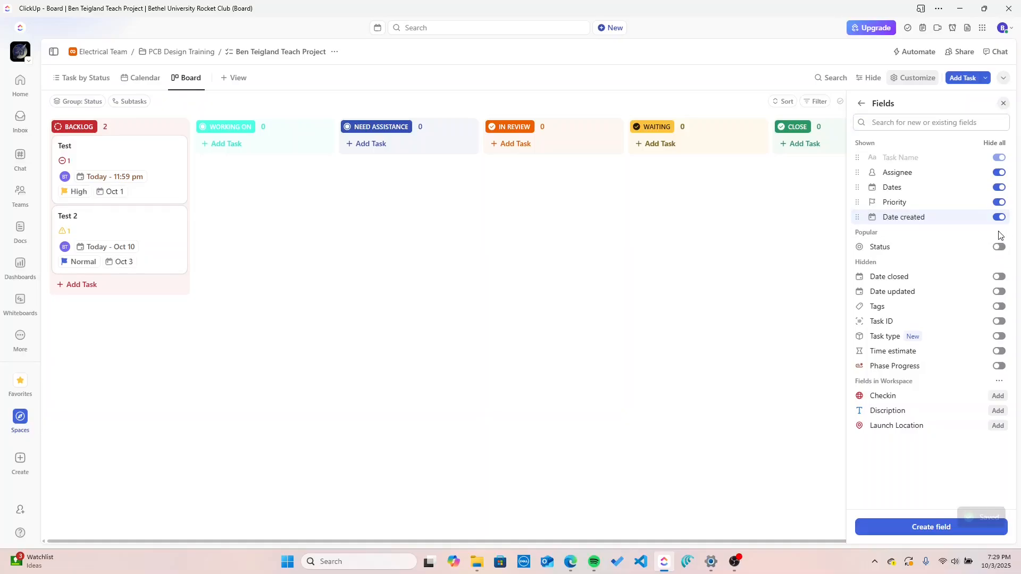
{"action": "left_click", "coordinate": [999, 218]}
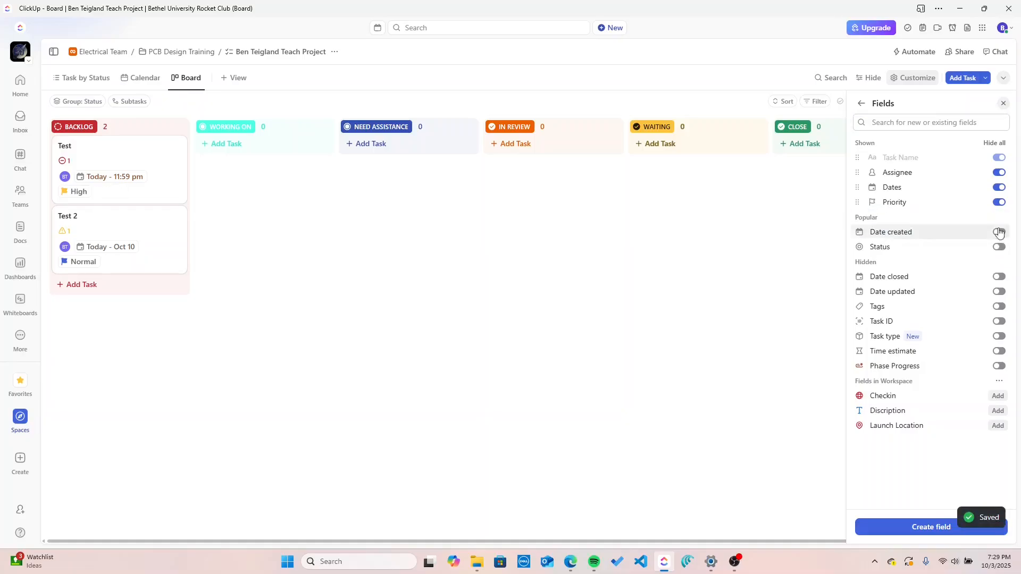
Step: Try showing the Status field on the board cards, hide it again, and show the Date closed field
{"action": "left_click", "coordinate": [997, 248]}
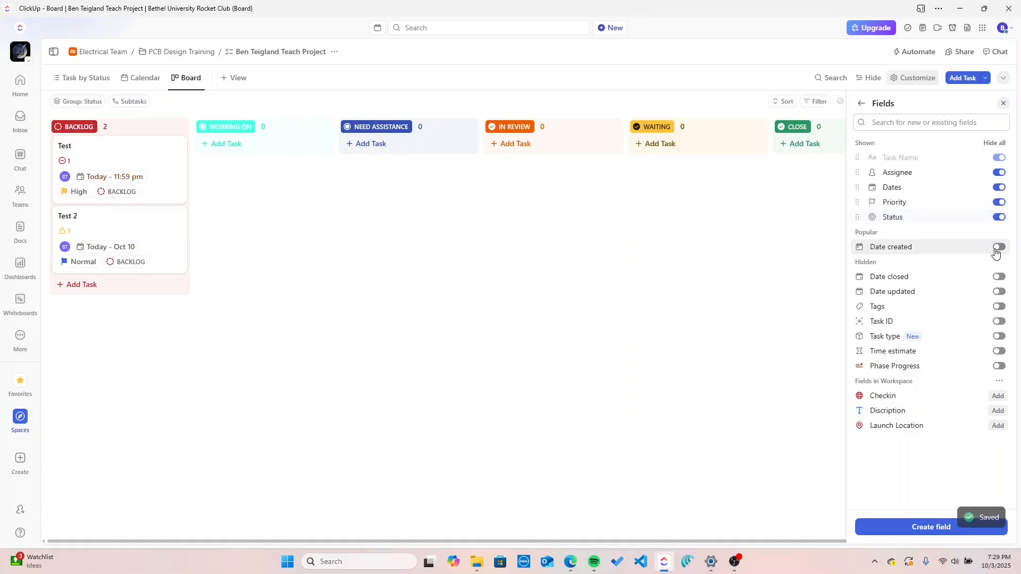
{"action": "left_click", "coordinate": [999, 216]}
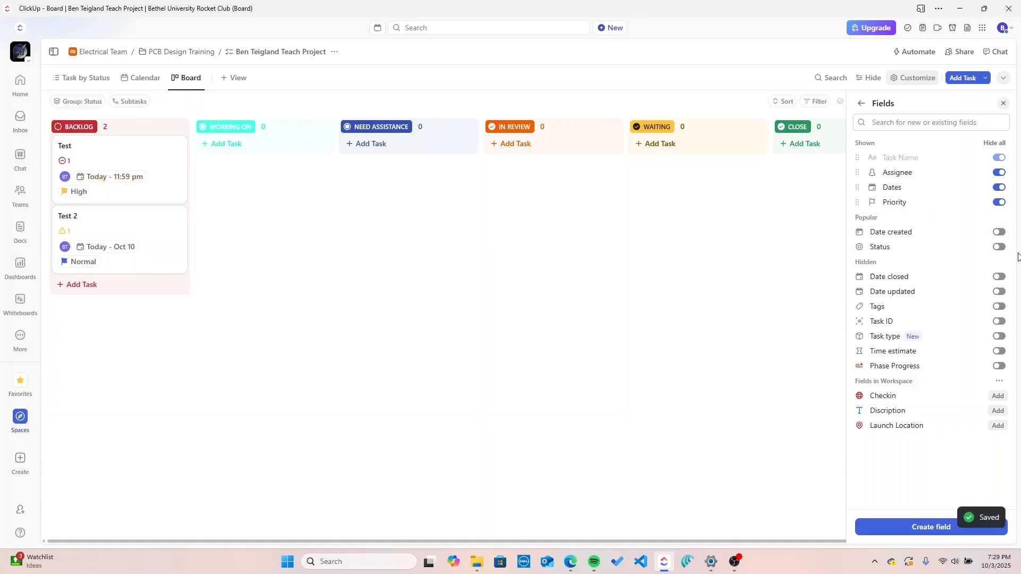
{"action": "left_click", "coordinate": [1000, 277]}
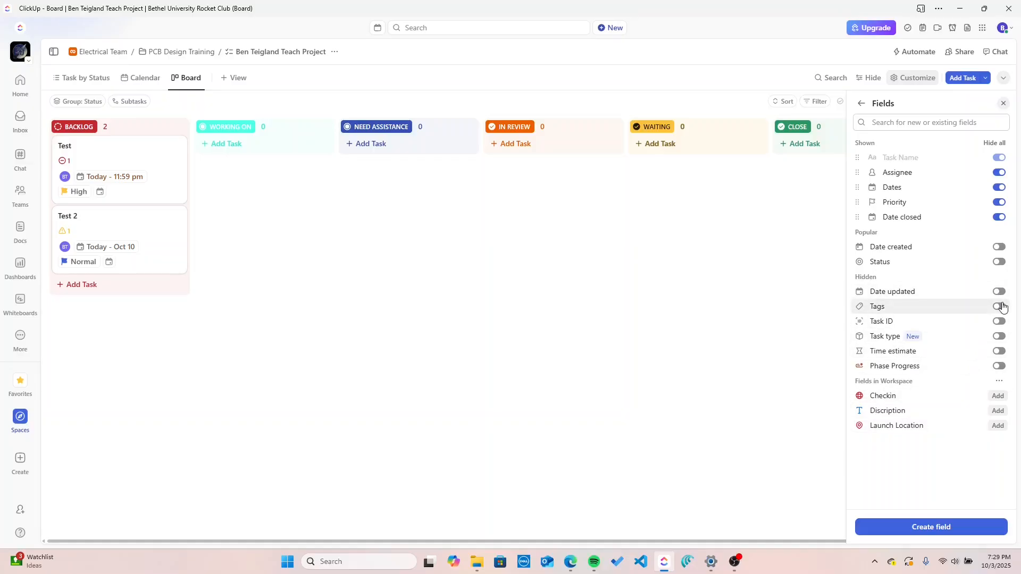
Step: Try showing the Task type field on the cards, check the Test card's type options, and hide the field again
{"action": "left_click", "coordinate": [998, 337]}
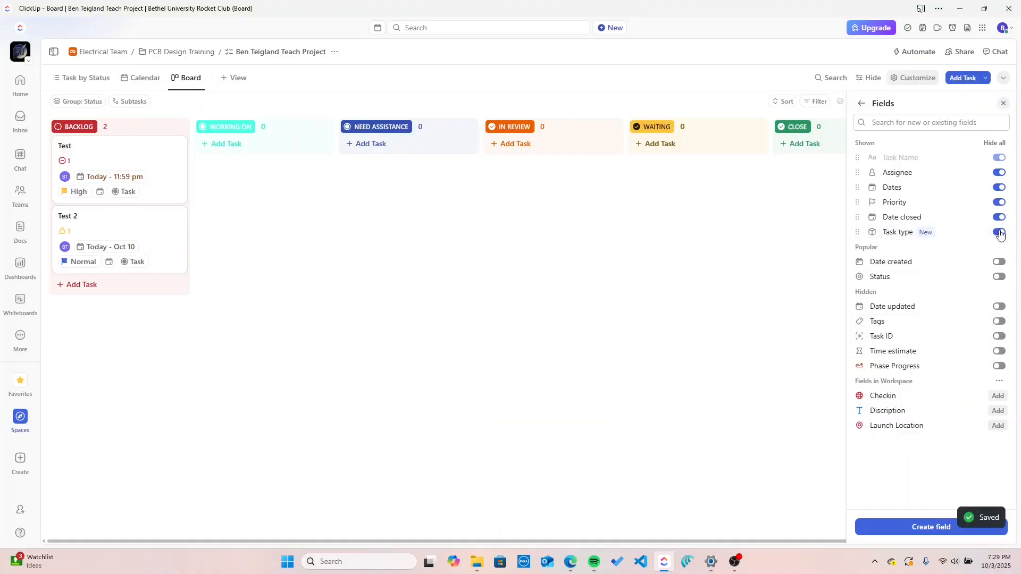
{"action": "left_click", "coordinate": [118, 191]}
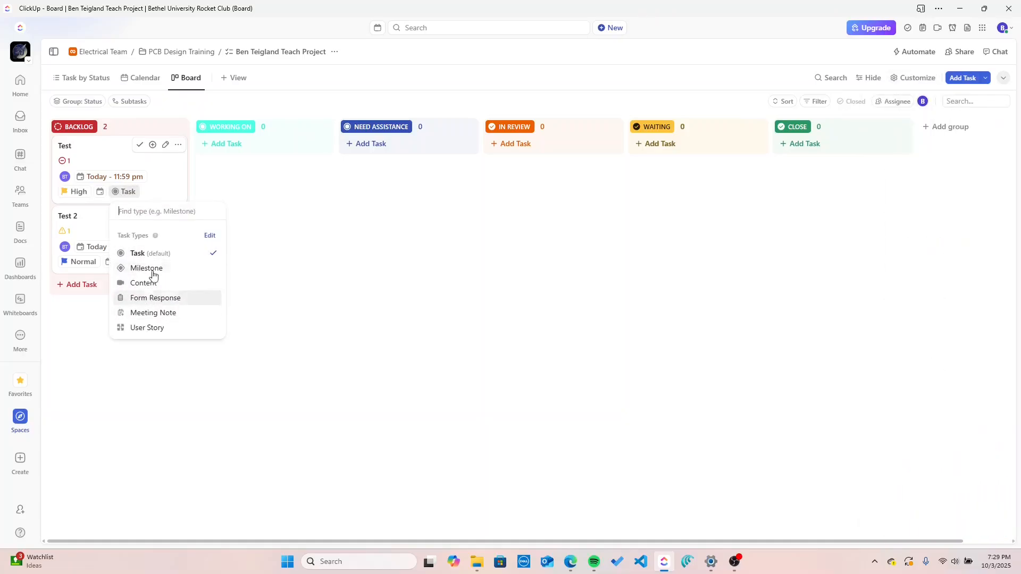
{"action": "left_click", "coordinate": [161, 187]}
{"action": "left_click", "coordinate": [912, 77]}
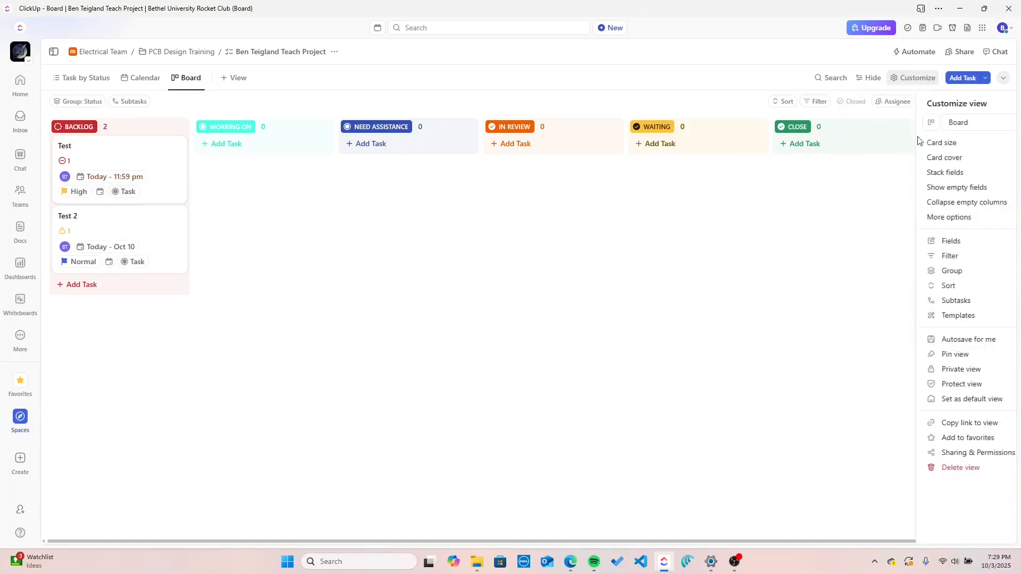
{"action": "left_click", "coordinate": [923, 243]}
{"action": "left_click", "coordinate": [998, 232]}
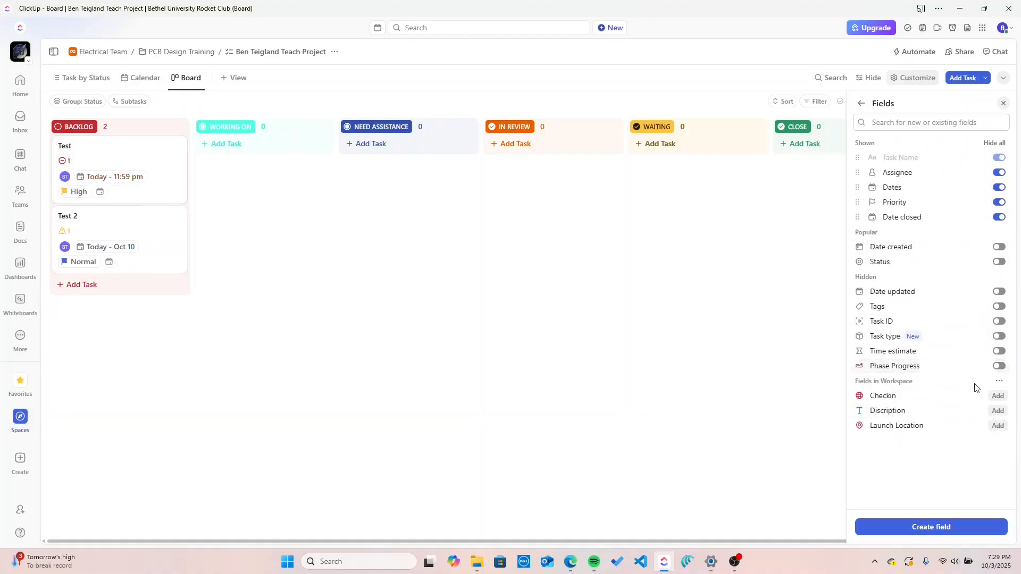
Step: Show the Time estimate field on the board cards and close the field settings
{"action": "left_click", "coordinate": [999, 351]}
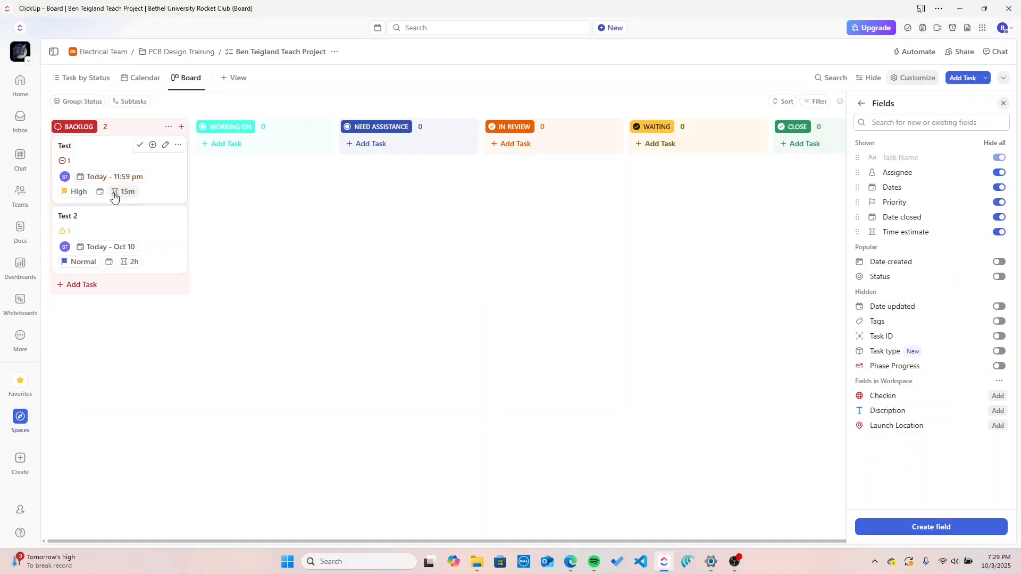
{"action": "left_click", "coordinate": [1003, 103]}
Step: Add an Assignee subgroup to the board's Status grouping
{"action": "left_click", "coordinate": [913, 78]}
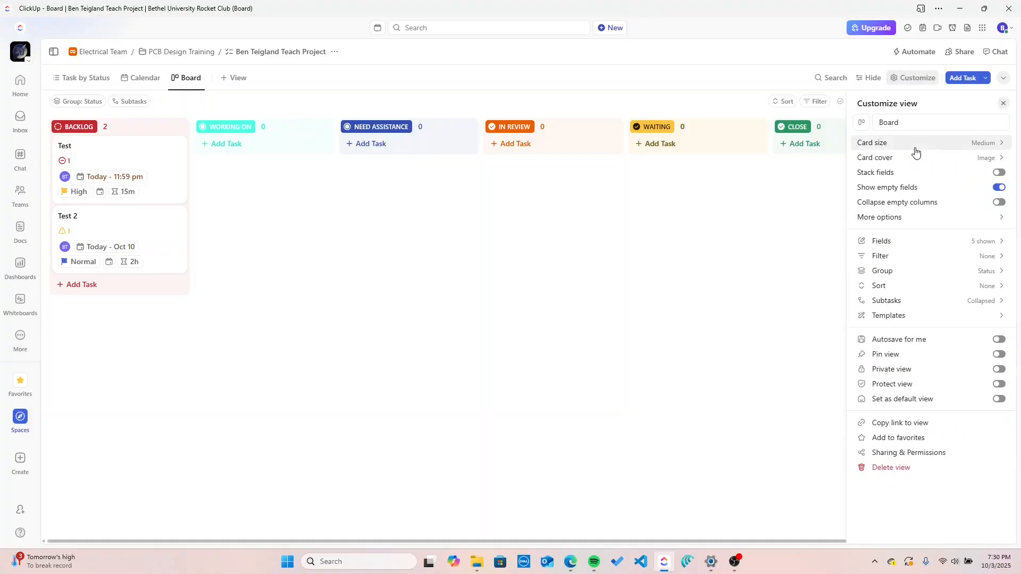
{"action": "left_click", "coordinate": [914, 271]}
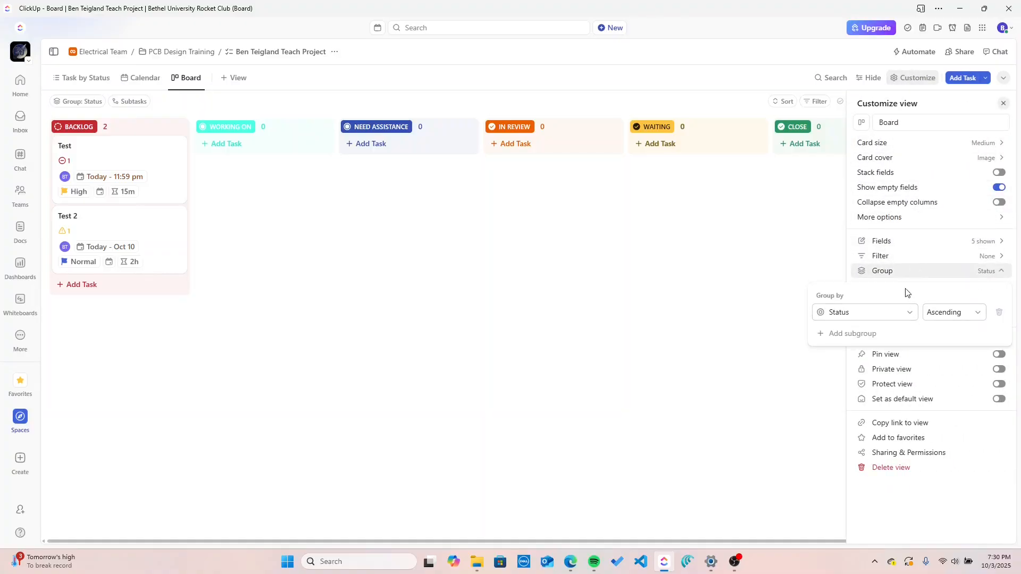
{"action": "left_click", "coordinate": [908, 272]}
{"action": "left_click", "coordinate": [908, 273]}
{"action": "left_click", "coordinate": [872, 335]}
{"action": "left_click", "coordinate": [861, 377]}
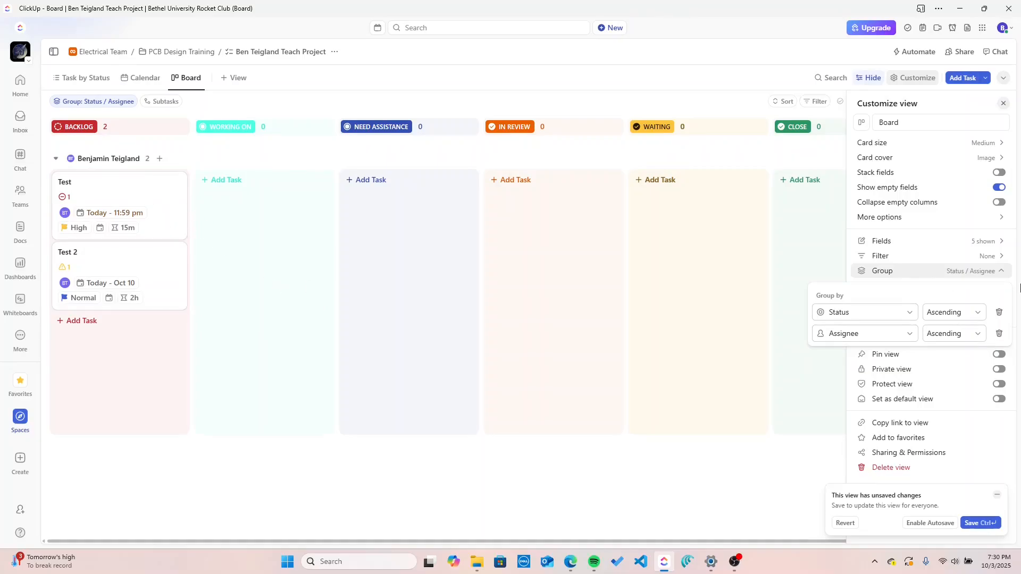
Step: Try grouping the board by Assignee with Status as the subgroup, and restore Status as the main group
{"action": "left_click", "coordinate": [907, 333]}
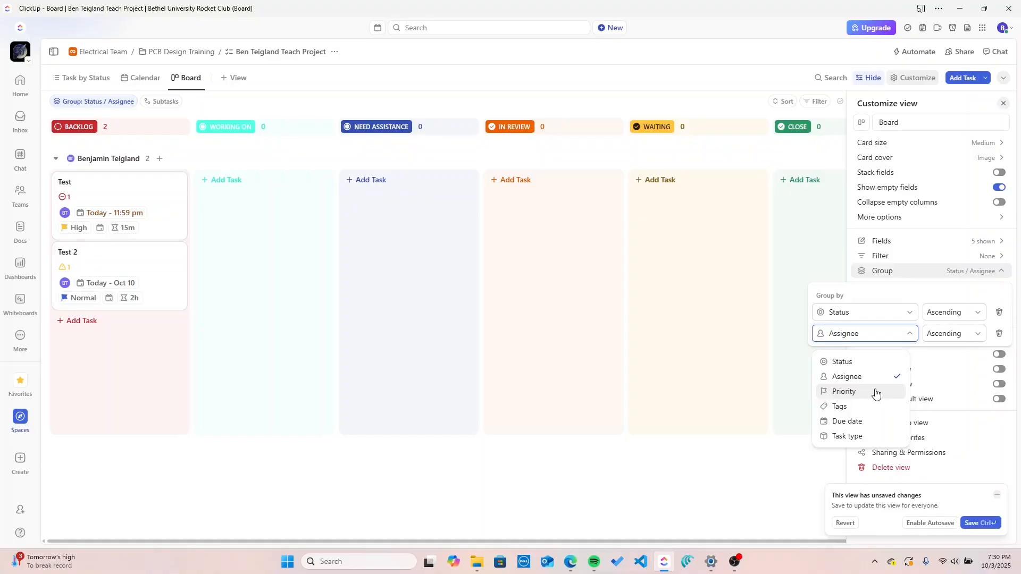
{"action": "left_click", "coordinate": [849, 365]}
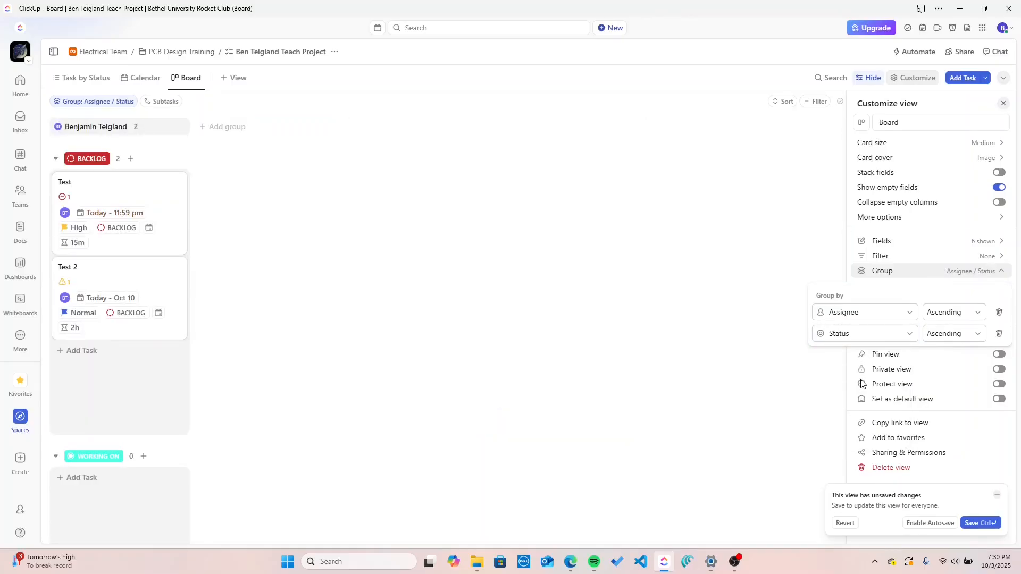
{"action": "left_click", "coordinate": [896, 318]}
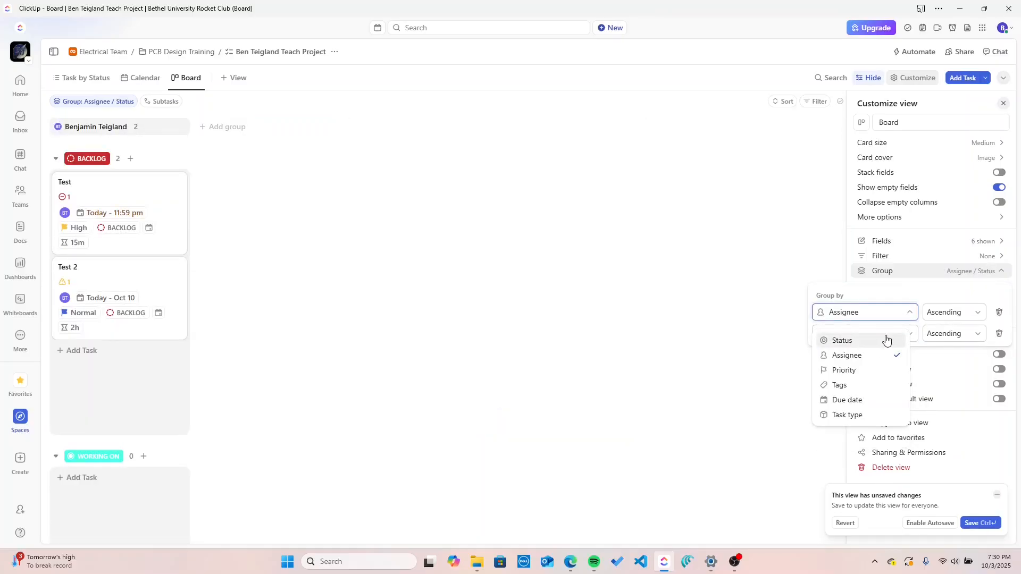
{"action": "left_click", "coordinate": [886, 338]}
Step: Try Priority and Due date as the board's subgroup, and remove the subgroup
{"action": "left_click", "coordinate": [888, 340]}
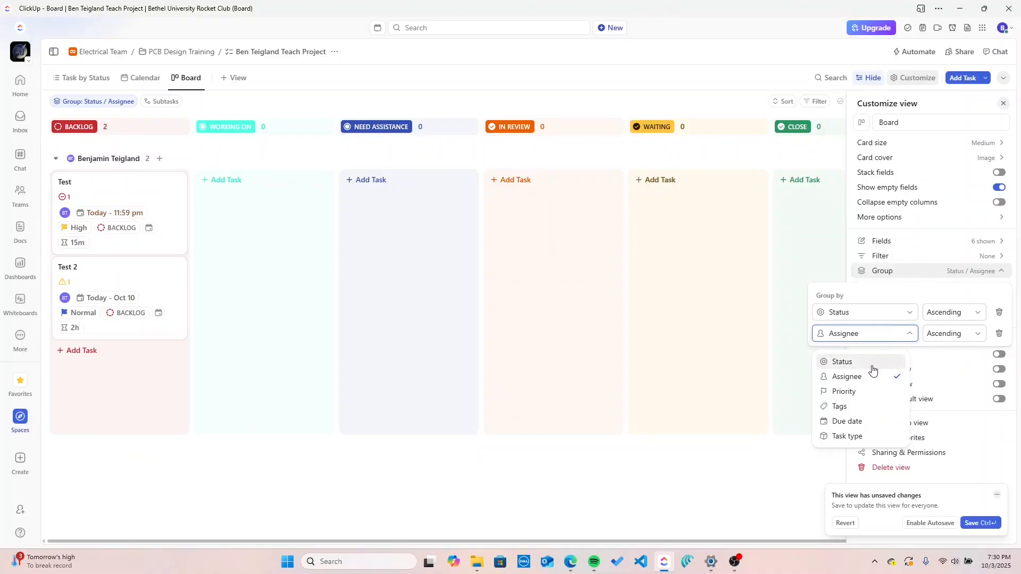
{"action": "left_click", "coordinate": [866, 392]}
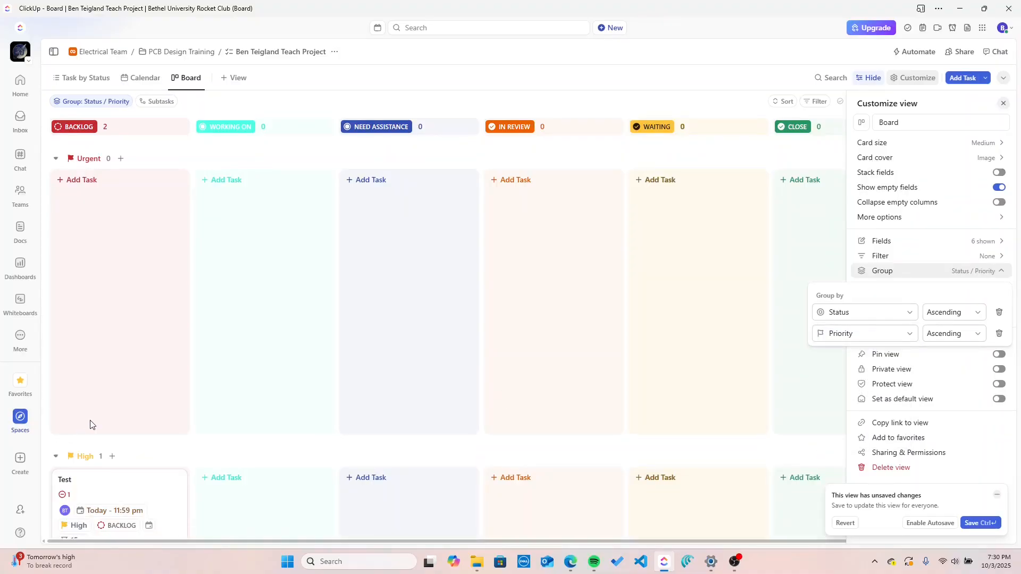
{"action": "left_click", "coordinate": [885, 334]}
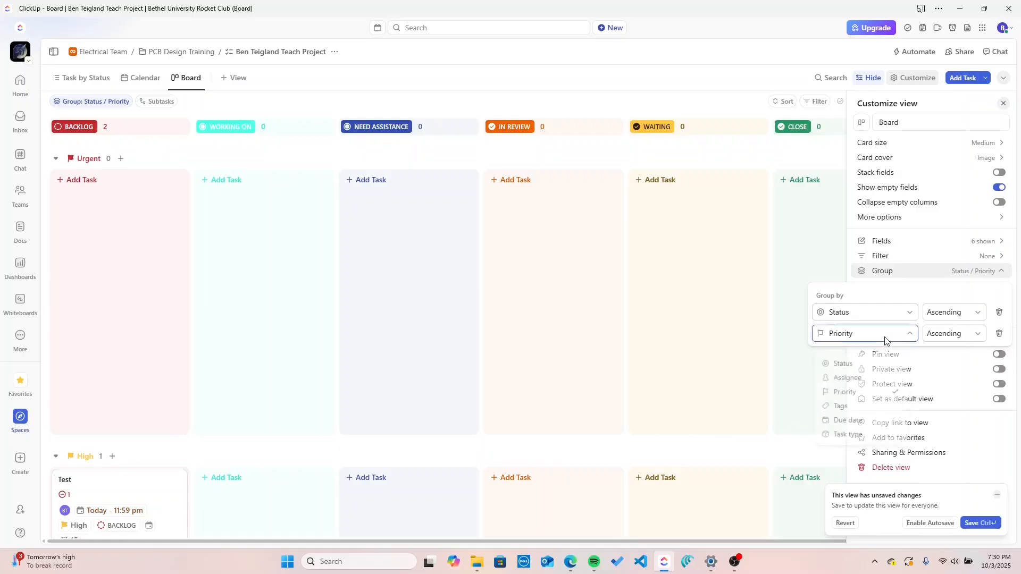
{"action": "left_click", "coordinate": [872, 421]}
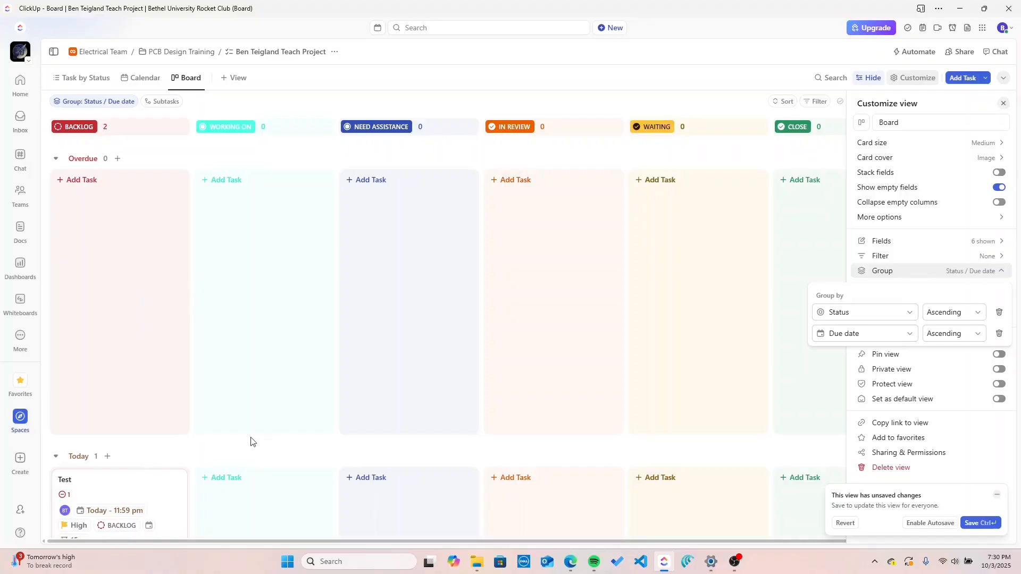
{"action": "left_click", "coordinate": [863, 333]}
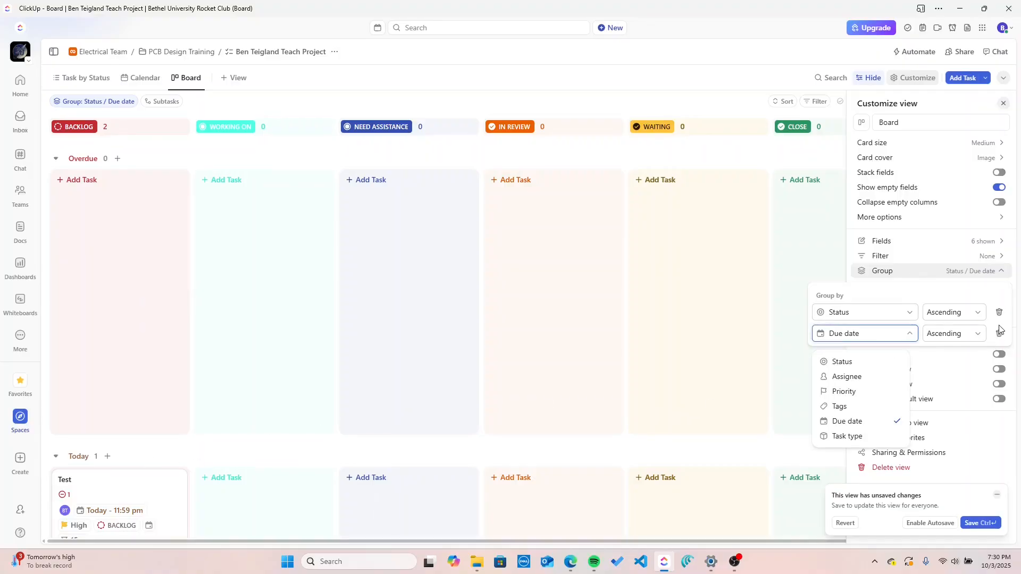
{"action": "left_click", "coordinate": [998, 333]}
{"action": "left_click", "coordinate": [999, 333]}
{"action": "left_click", "coordinate": [962, 271]}
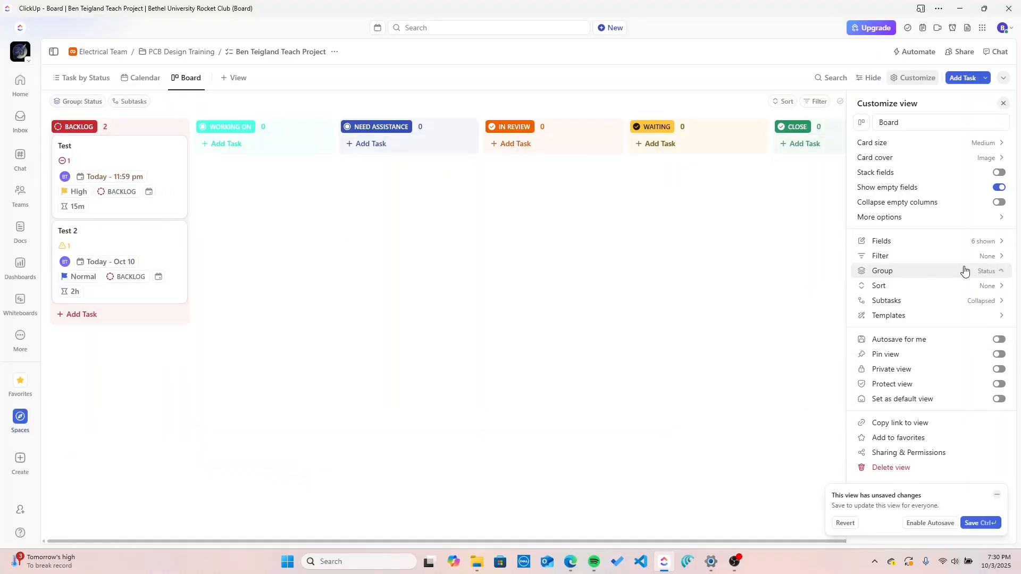
Step: Sort the board by Status and set its subtasks to Expanded
{"action": "left_click", "coordinate": [938, 289]}
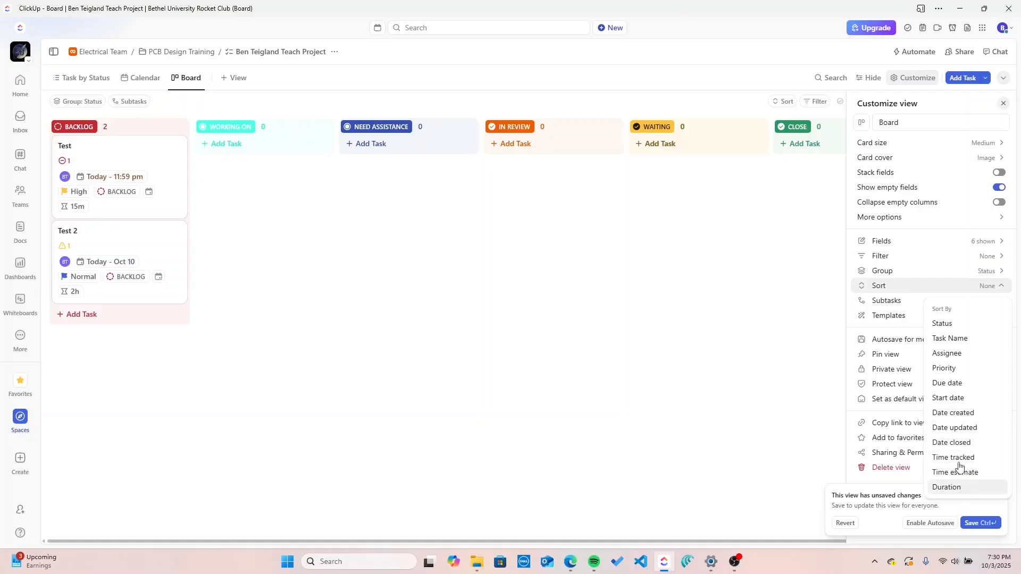
{"action": "left_click", "coordinate": [941, 323]}
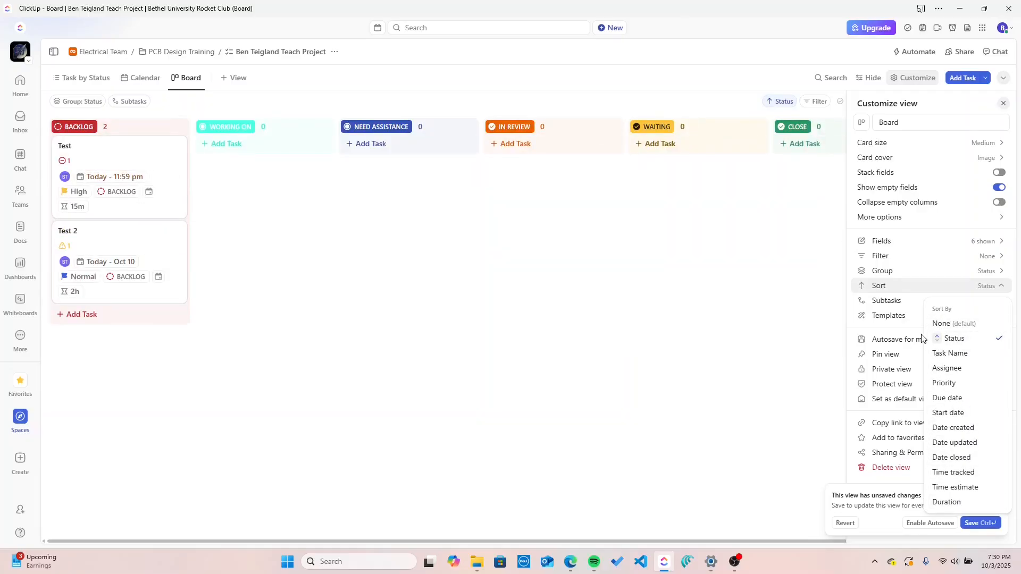
{"action": "left_click", "coordinate": [922, 289]}
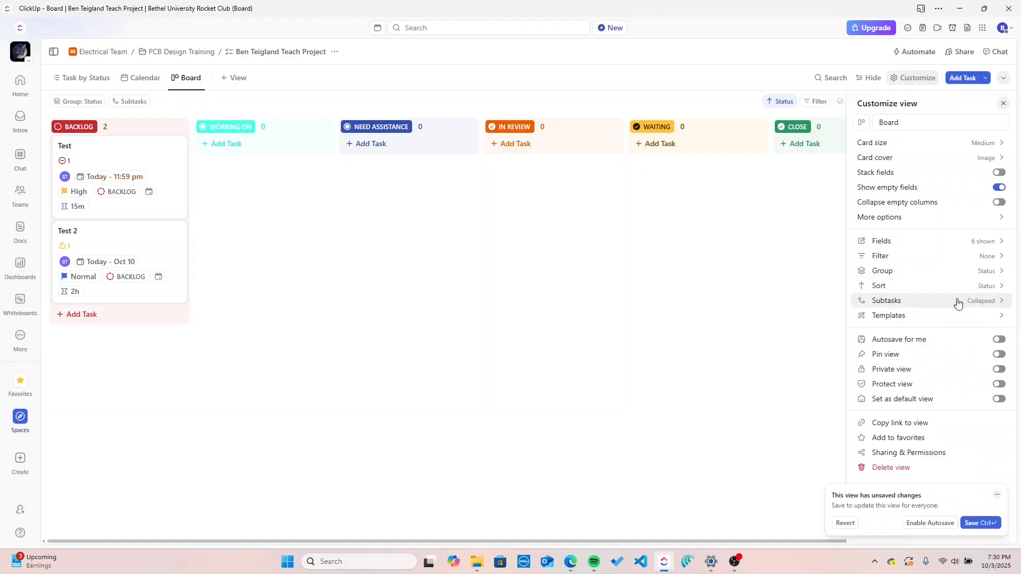
{"action": "left_click", "coordinate": [984, 308]}
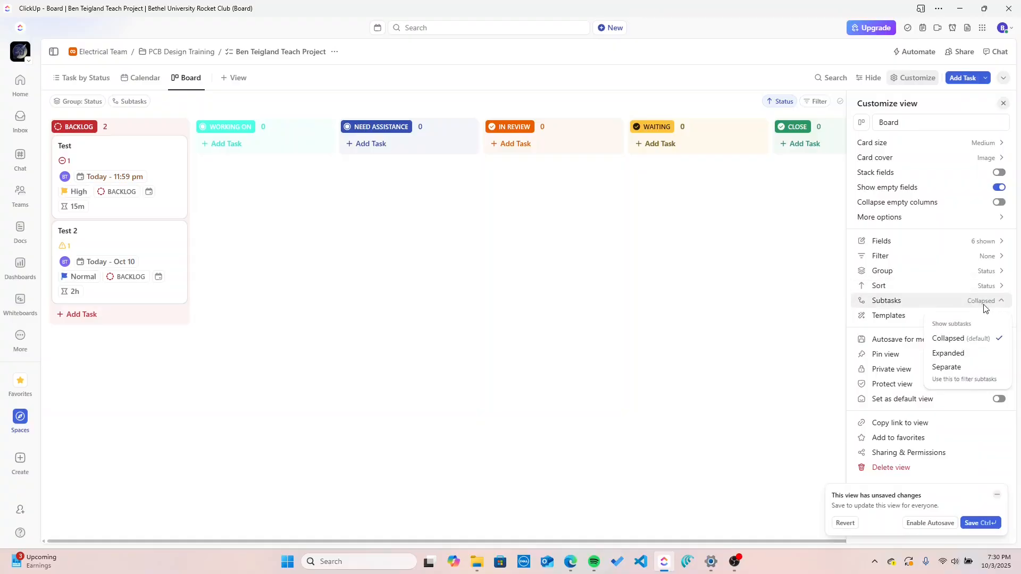
{"action": "left_click", "coordinate": [963, 353]}
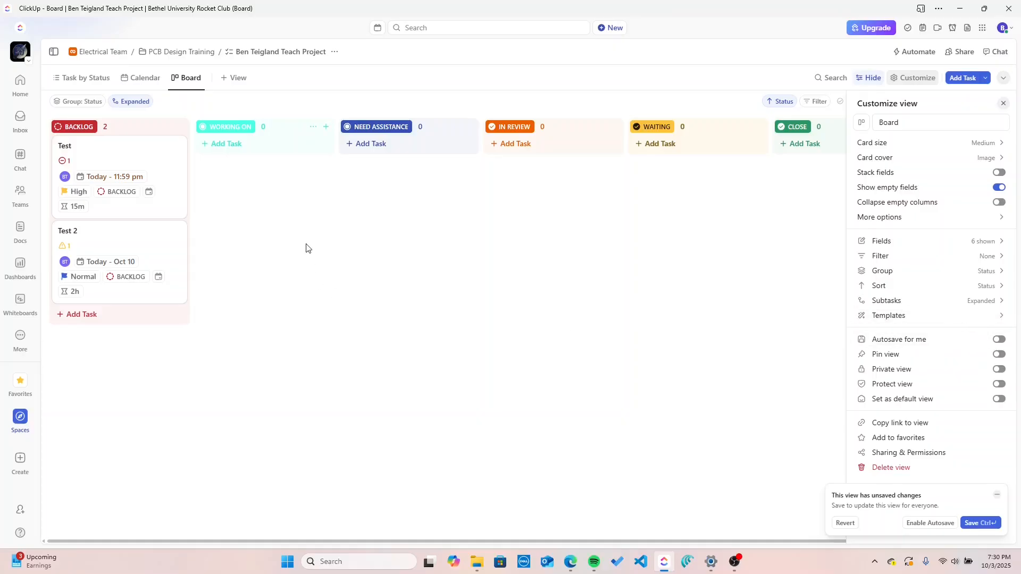
Step: Open the Test task from the Task by Status view and add the subtask "Confirm Subtask view on other views"
{"action": "left_click", "coordinate": [80, 78]}
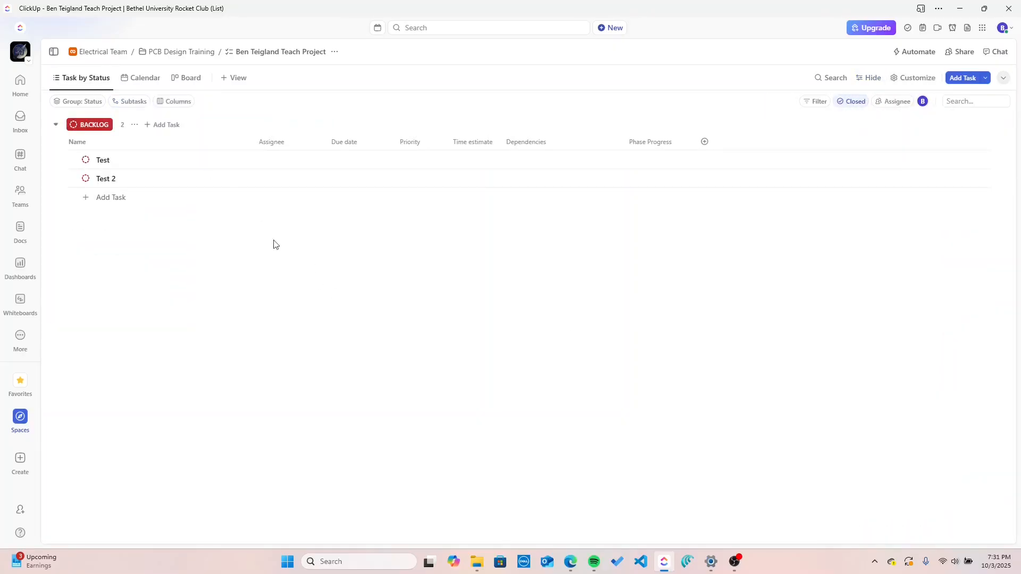
{"action": "left_click", "coordinate": [102, 160]}
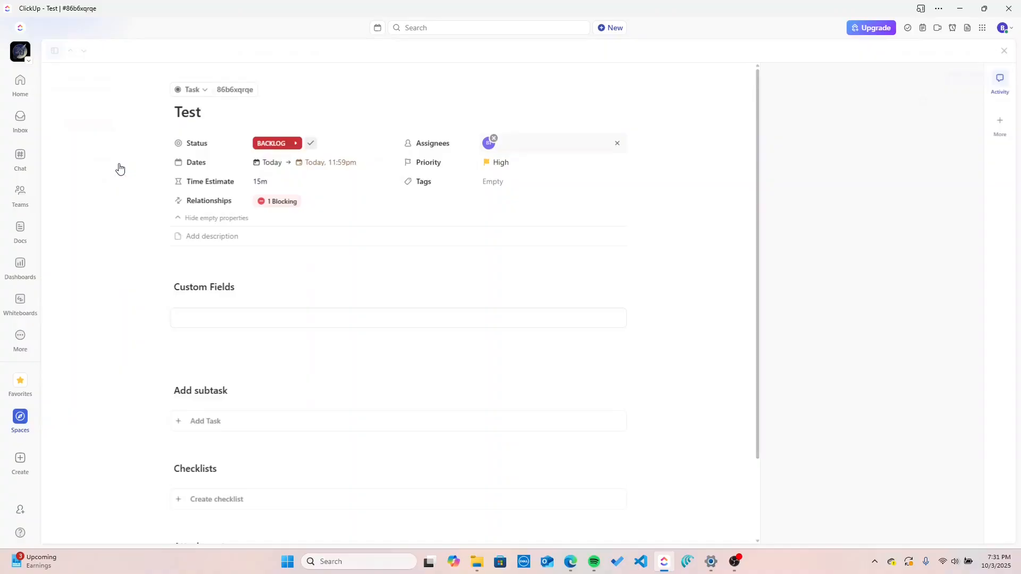
{"action": "scroll", "coordinate": [250, 344], "scroll_direction": "down", "scroll_amount": 3}
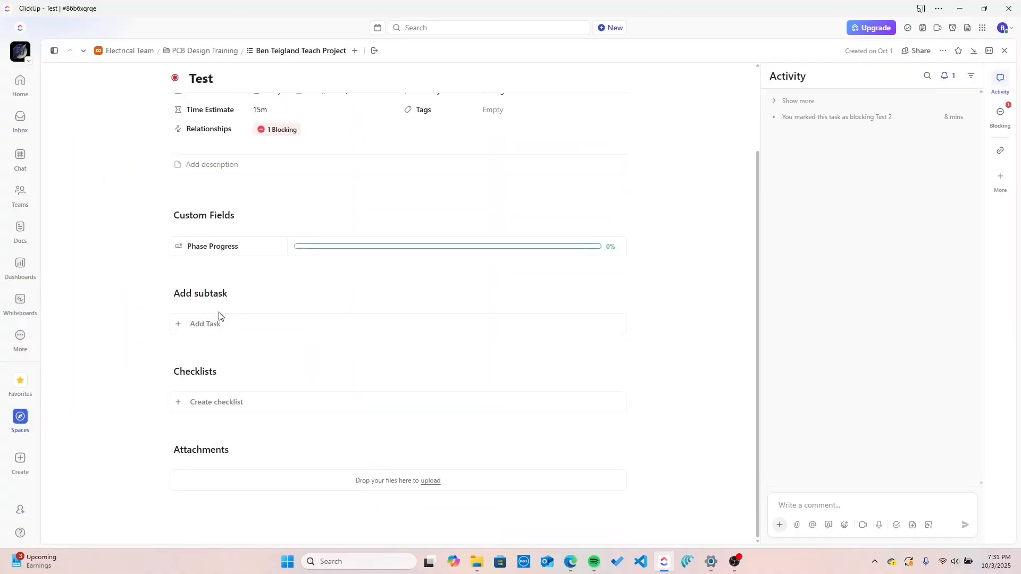
{"action": "left_click", "coordinate": [250, 331]}
{"action": "scroll", "coordinate": [247, 326], "scroll_direction": "up", "scroll_amount": 3}
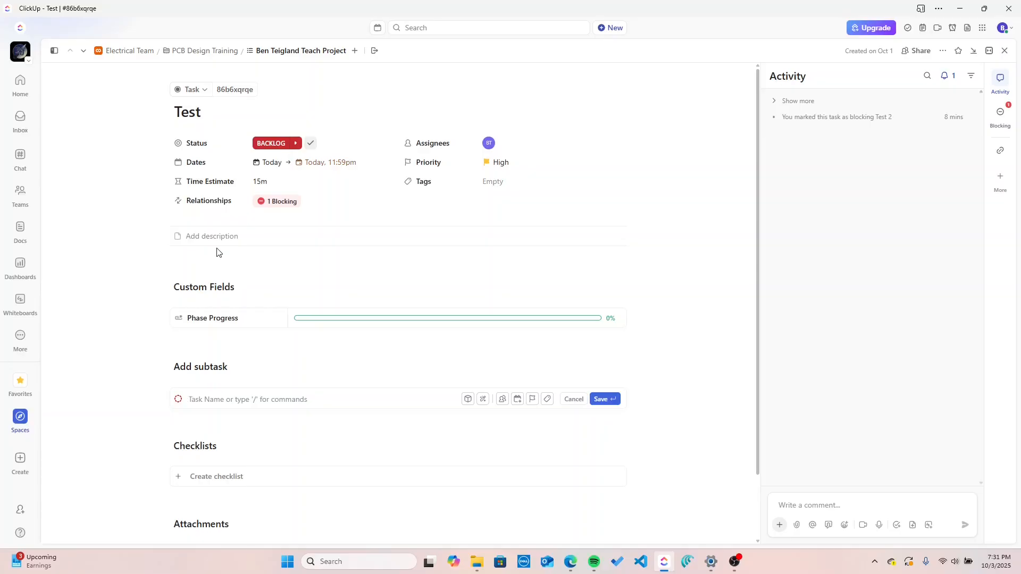
{"action": "scroll", "coordinate": [217, 252], "scroll_direction": "down", "scroll_amount": 3}
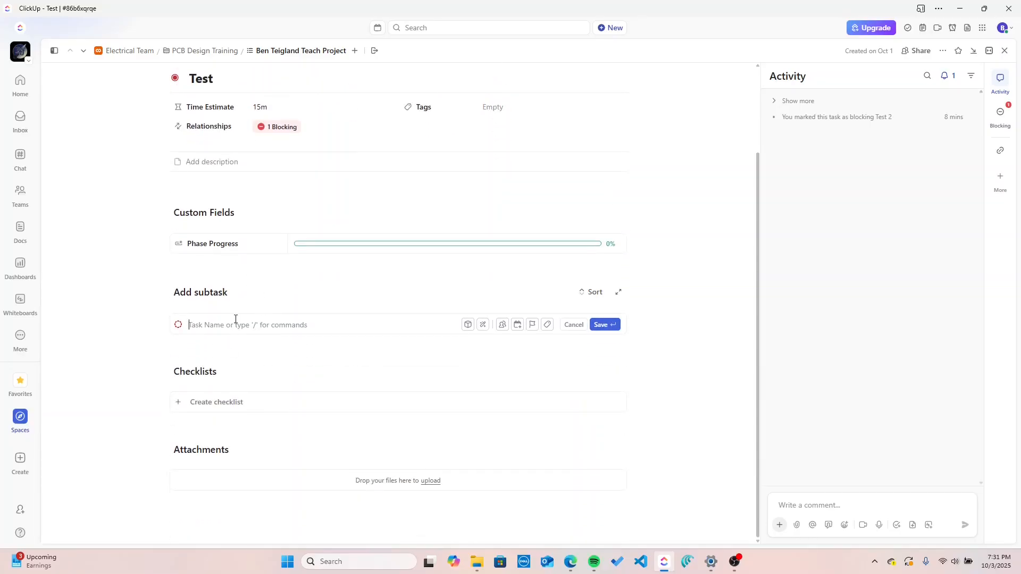
{"action": "type", "text": "Co"}
{"action": "left_click", "coordinate": [613, 325]}
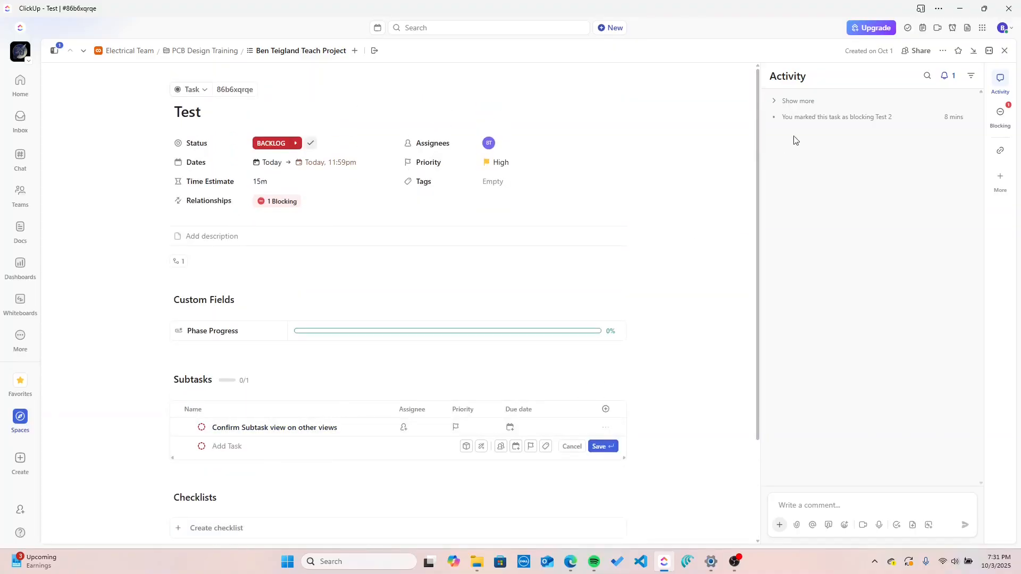
Step: Assign the new subtask to yourself, with Normal priority and today, October 3, as its due date
{"action": "left_click", "coordinate": [405, 429]}
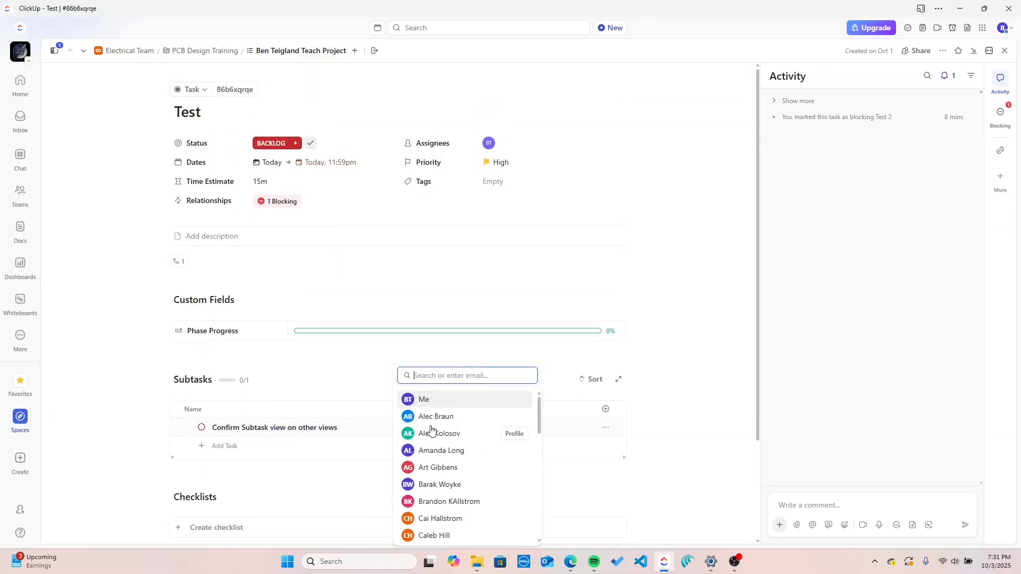
{"action": "left_click", "coordinate": [437, 400]}
{"action": "left_click", "coordinate": [454, 427]}
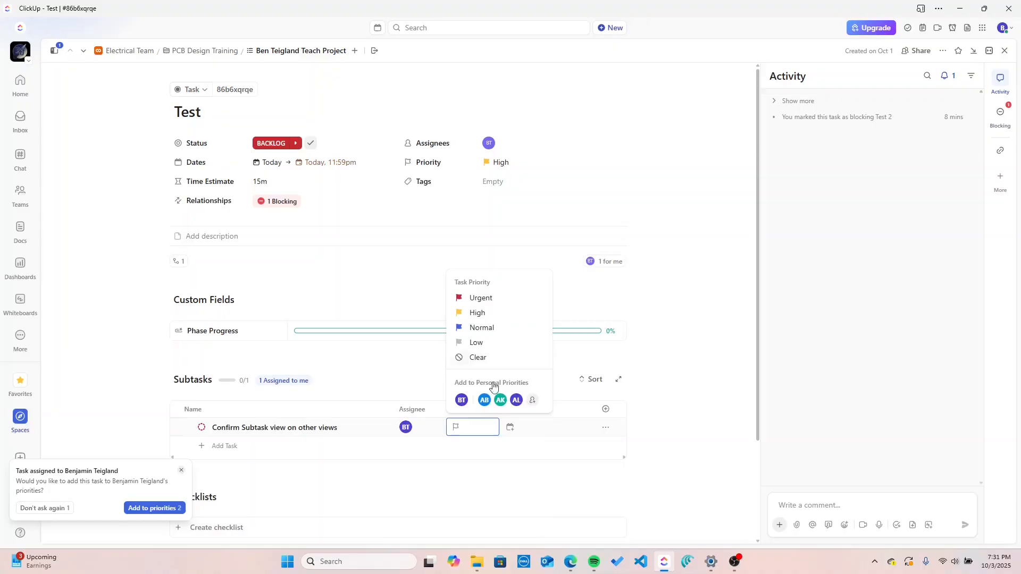
{"action": "left_click", "coordinate": [480, 328]}
{"action": "left_click", "coordinate": [522, 428]}
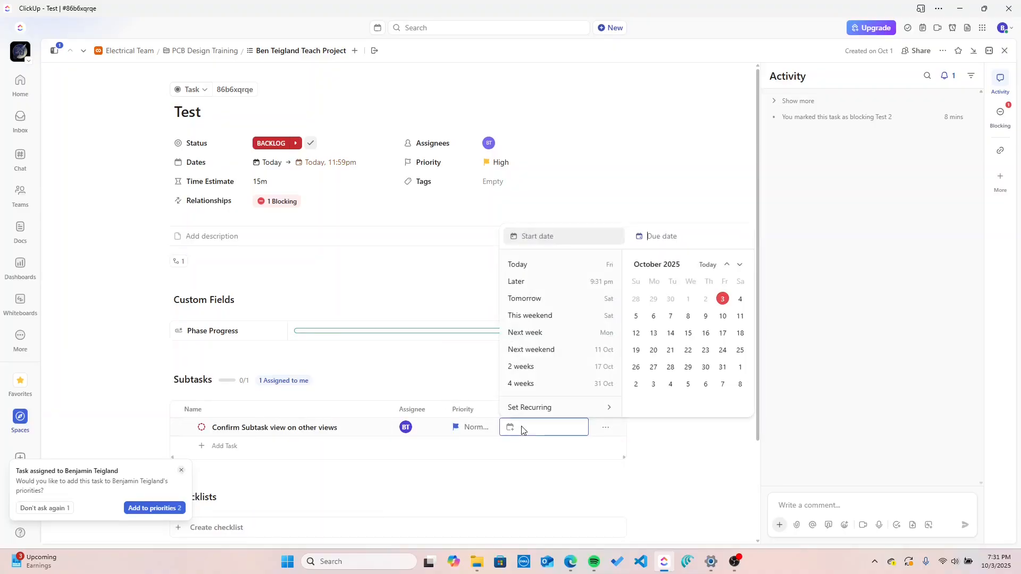
{"action": "left_click", "coordinate": [722, 299]}
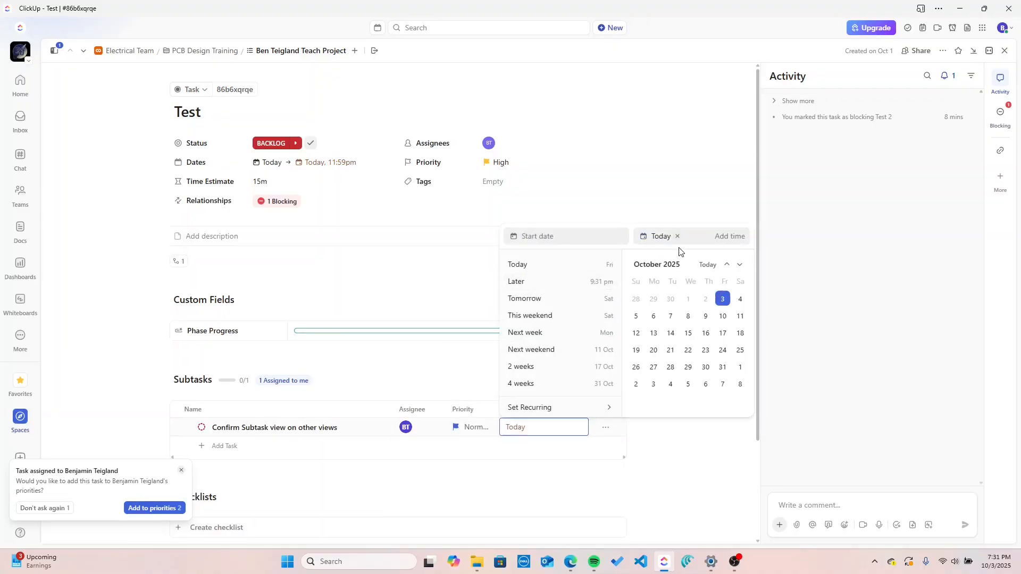
Step: Set the subtask's due time to 11:59 pm today and close the Test task
{"action": "left_click", "coordinate": [737, 235]}
{"action": "type", "text": "1159p"}
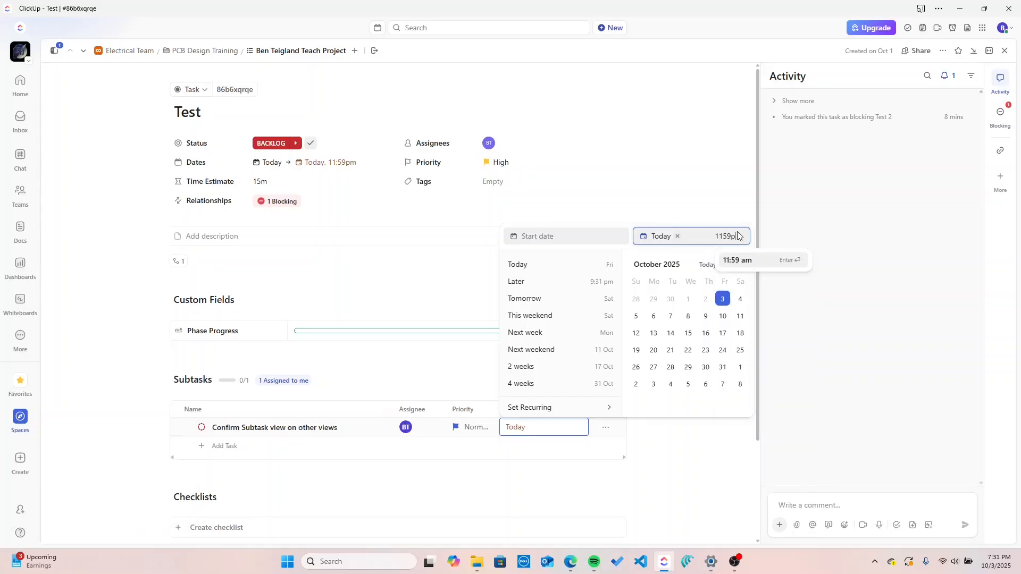
{"action": "key", "text": "Return"}
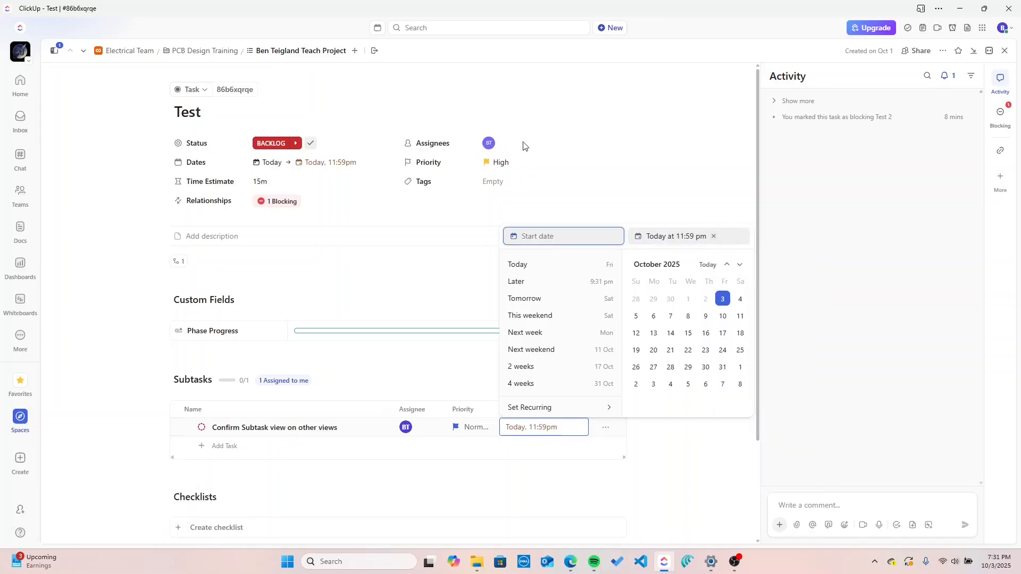
{"action": "left_click", "coordinate": [658, 189]}
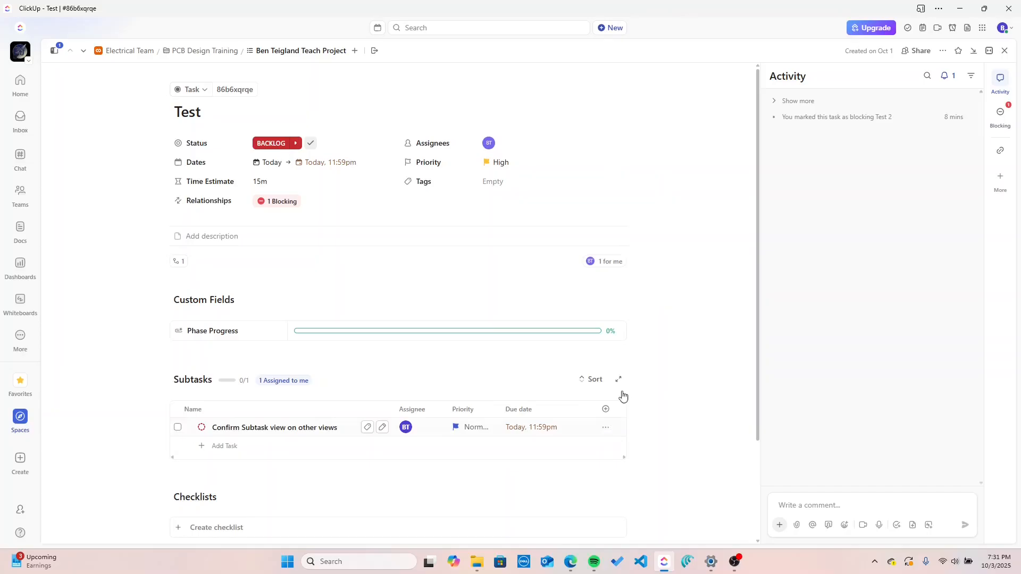
{"action": "left_click", "coordinate": [1005, 51]}
Step: Check how the subtask appears in the Calendar and Board views, and view the board's subtask display options
{"action": "left_click", "coordinate": [141, 78]}
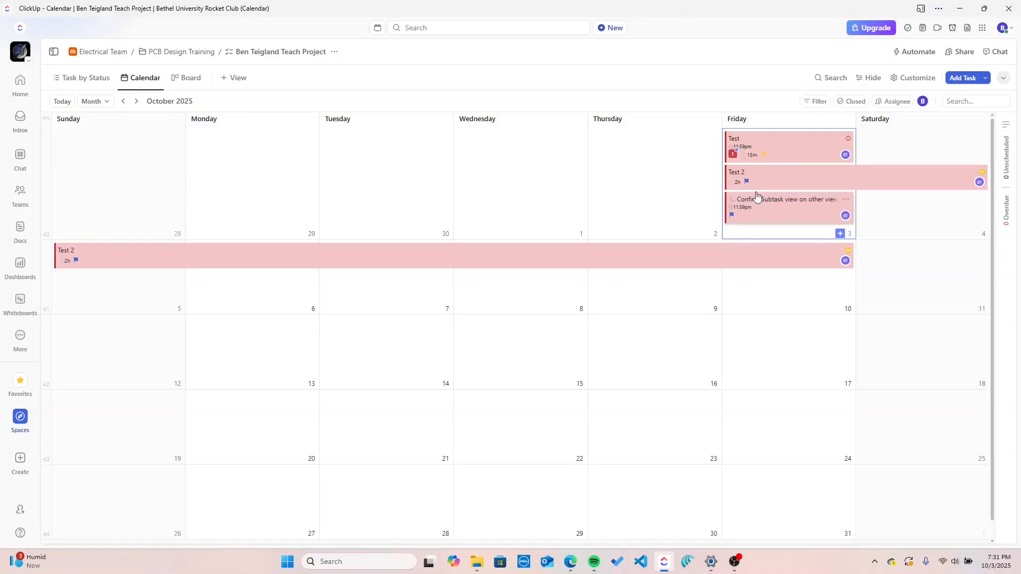
{"action": "left_click", "coordinate": [181, 79]}
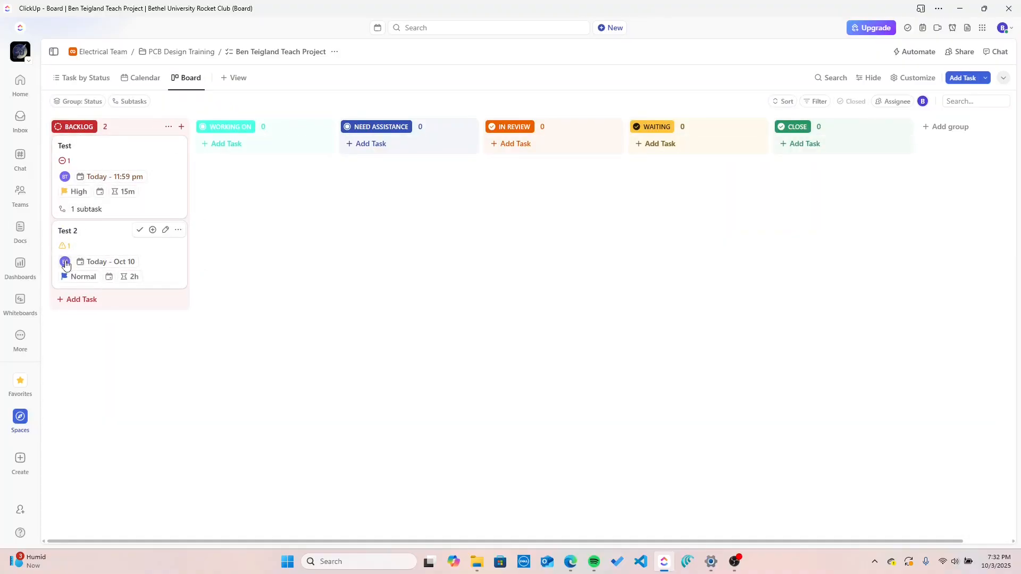
{"action": "left_click", "coordinate": [910, 78]}
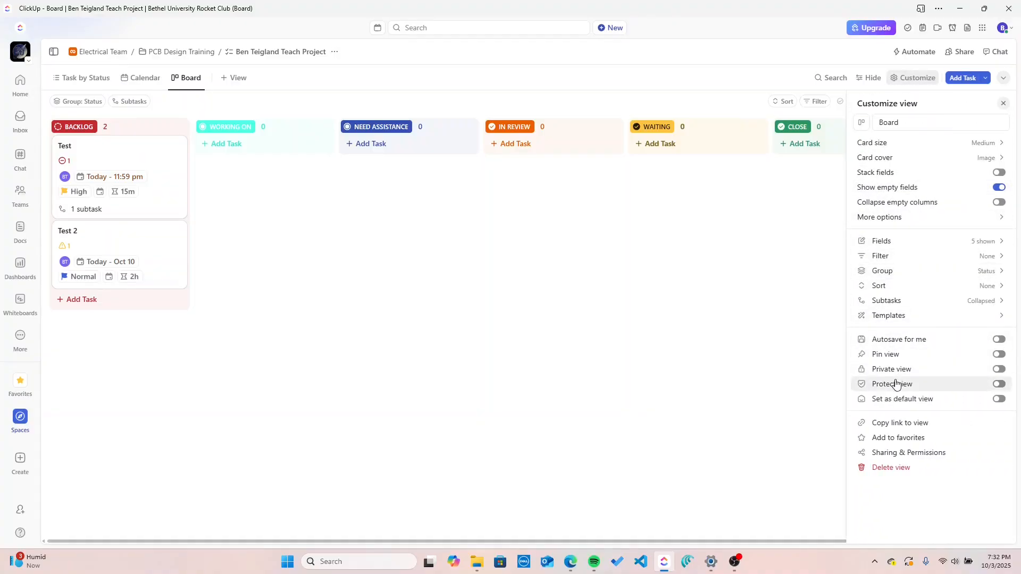
{"action": "left_click", "coordinate": [902, 302]}
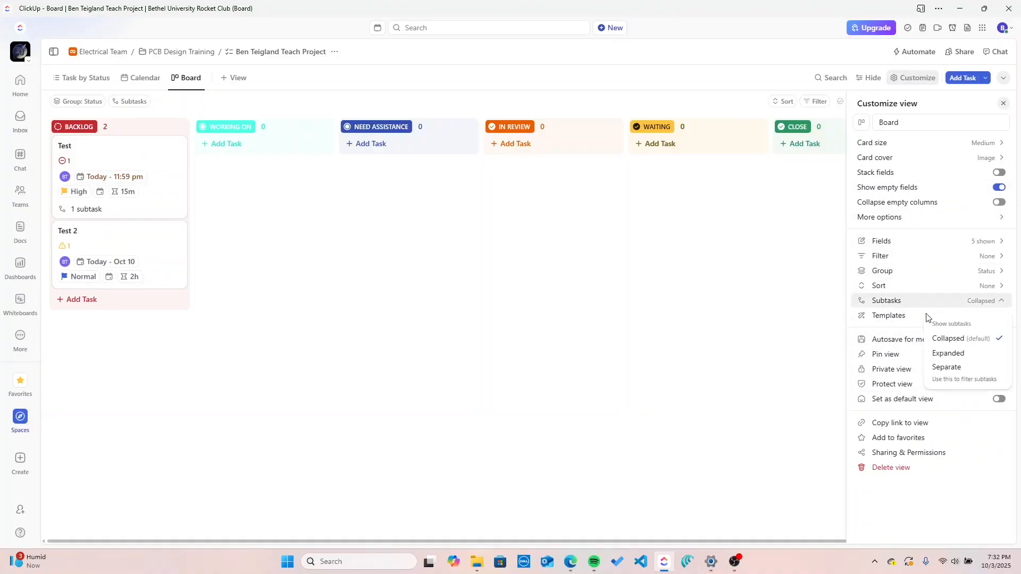
Step: Expand and collapse the subtask list on the board's Test card to inspect the nested subtask
{"action": "left_click", "coordinate": [63, 211]}
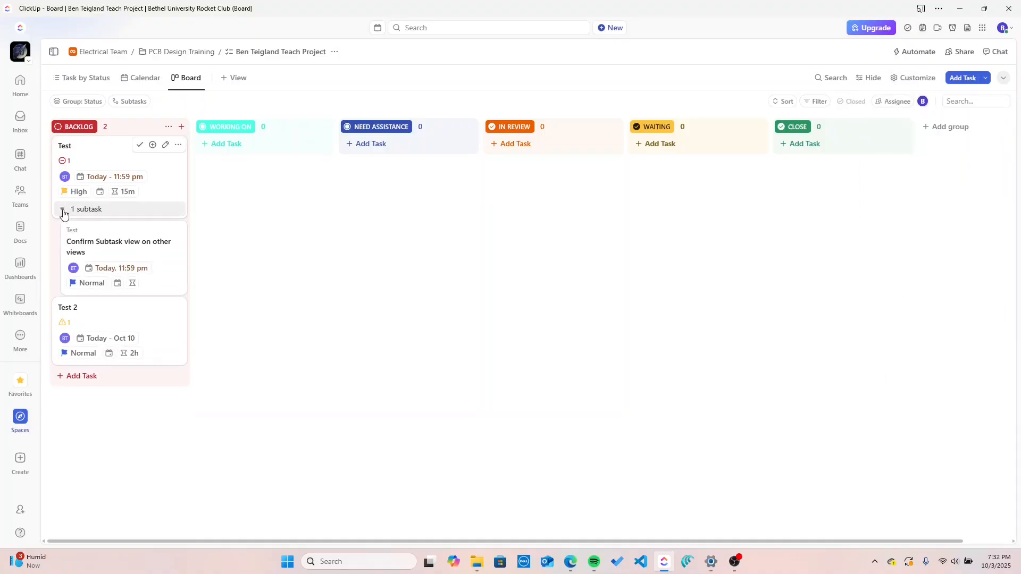
{"action": "left_click", "coordinate": [63, 211]}
{"action": "left_click", "coordinate": [63, 210]}
{"action": "left_click", "coordinate": [63, 211]}
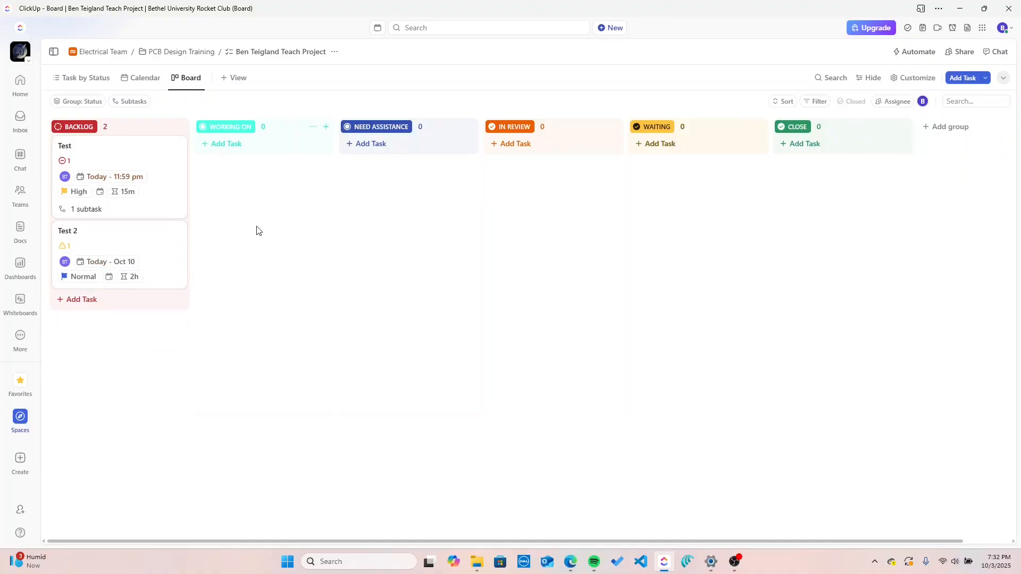
{"action": "left_click", "coordinate": [64, 210]}
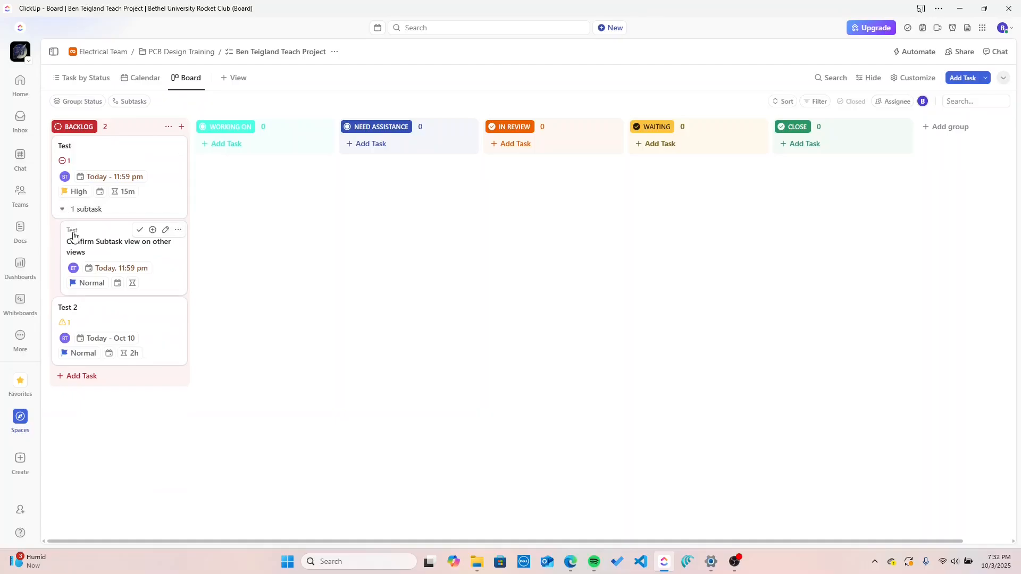
{"action": "left_click", "coordinate": [62, 210]}
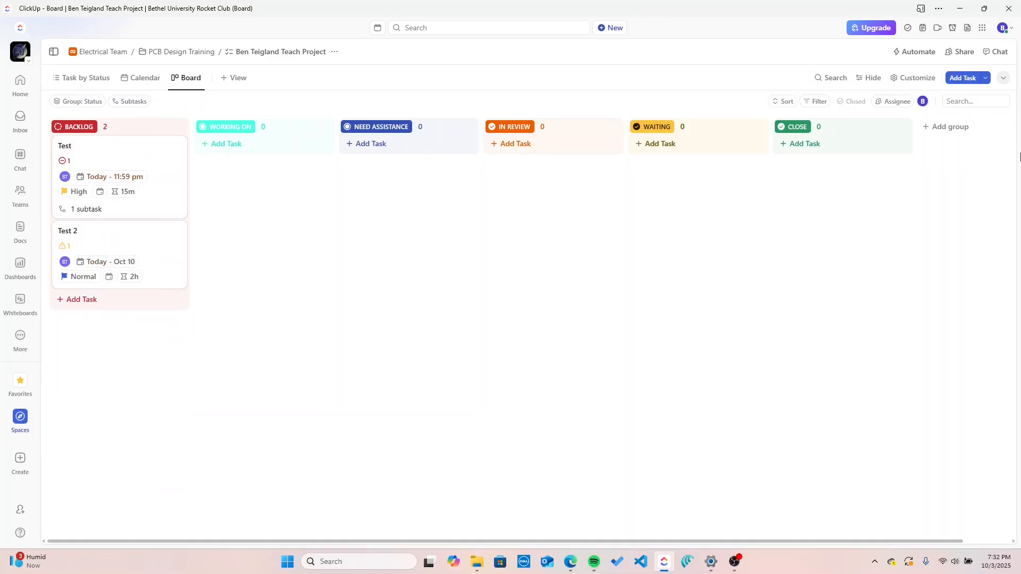
Step: Review the board's subtask display options and turn on Autosave for me for the Board view
{"action": "left_click", "coordinate": [910, 79]}
{"action": "left_click", "coordinate": [907, 301]}
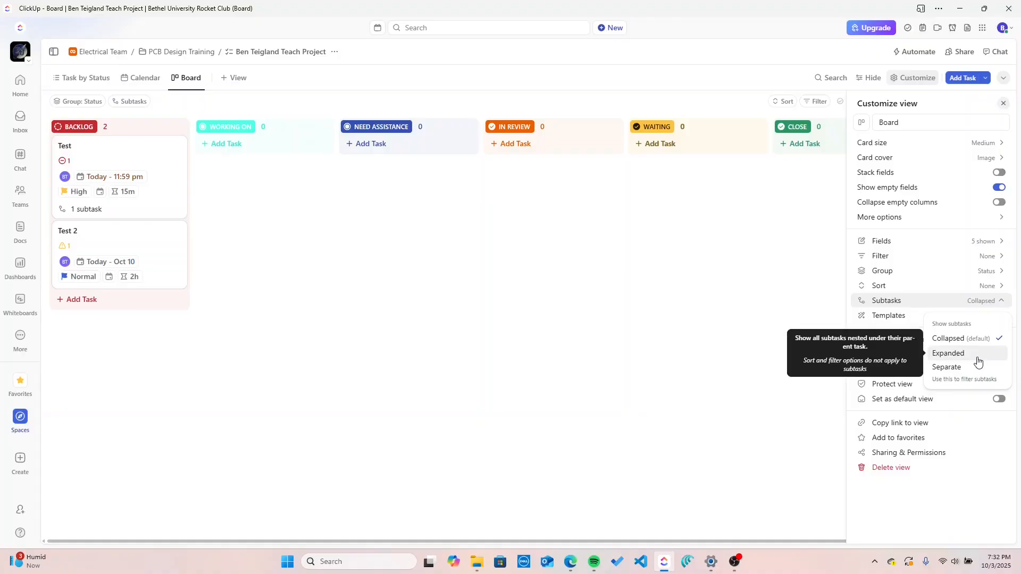
{"action": "left_click", "coordinate": [925, 303]}
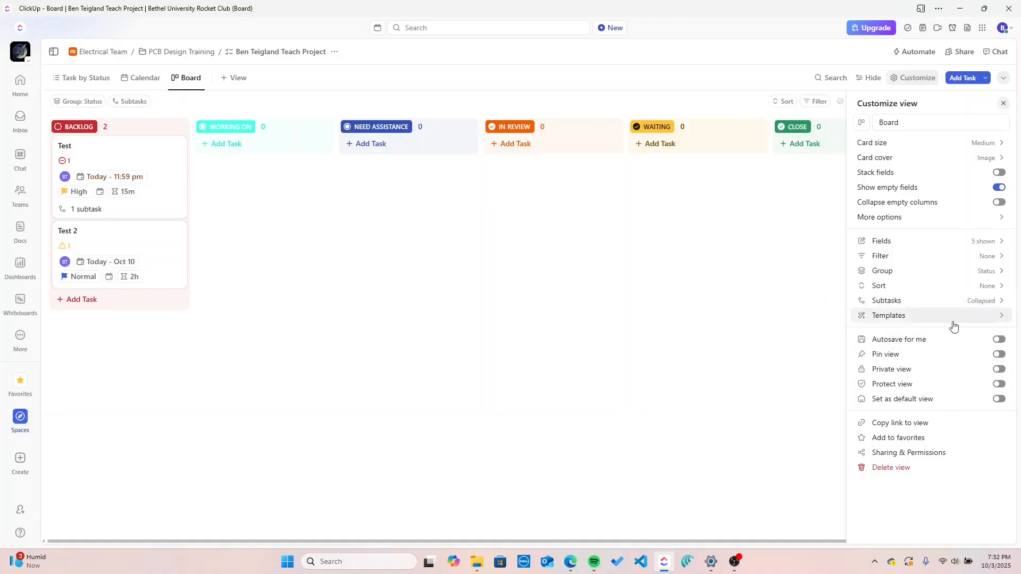
{"action": "left_click", "coordinate": [999, 339]}
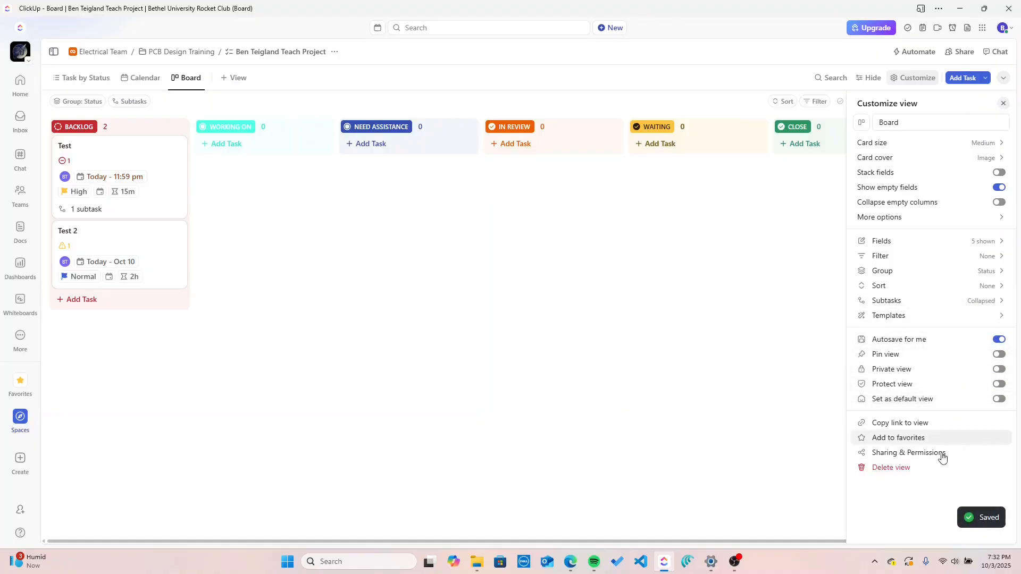
{"action": "left_click", "coordinate": [783, 197]}
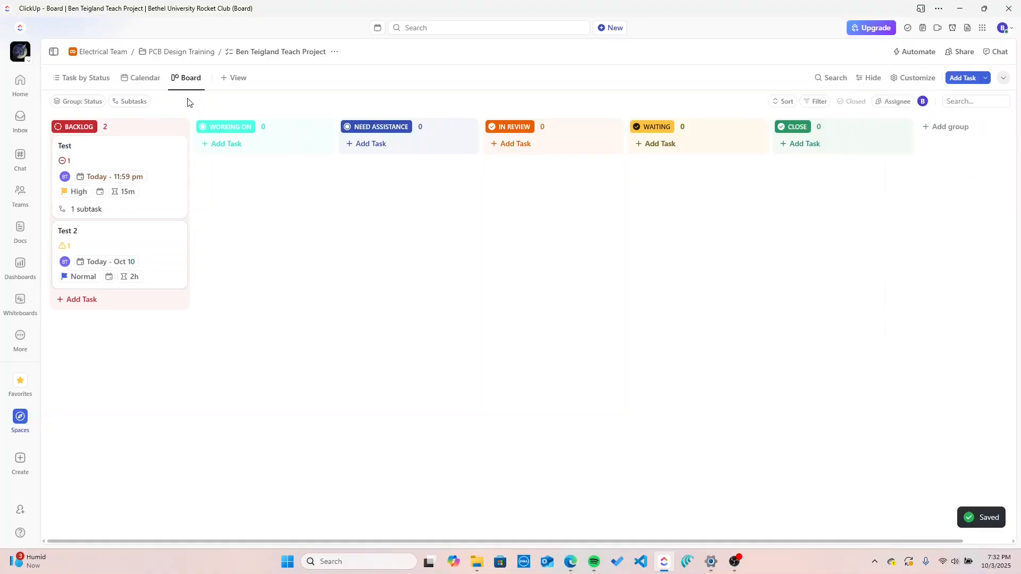
Step: Compare the Task by Status and Calendar views, and look over the customization options for Task by Status
{"action": "left_click", "coordinate": [70, 79]}
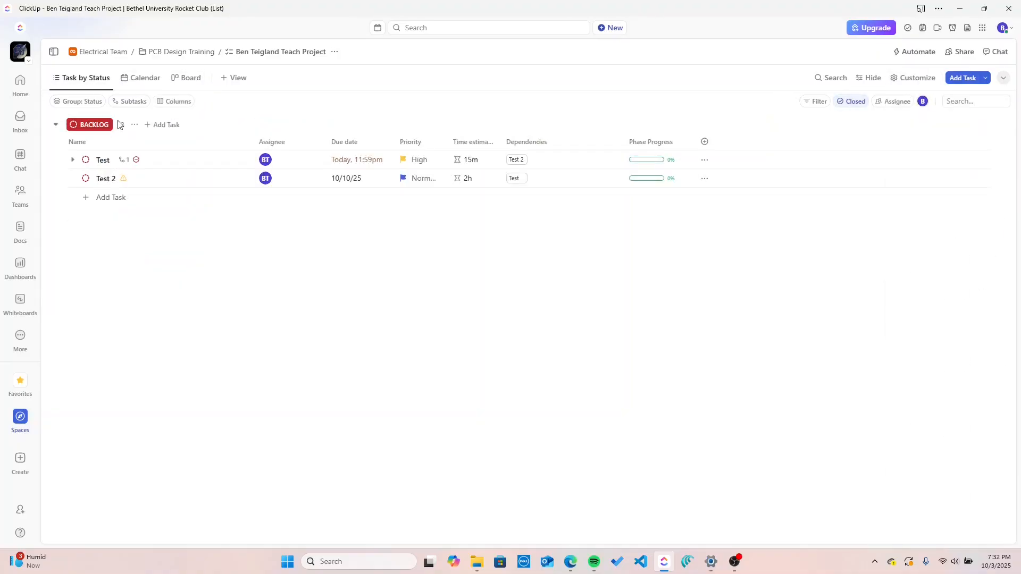
{"action": "left_click", "coordinate": [142, 78]}
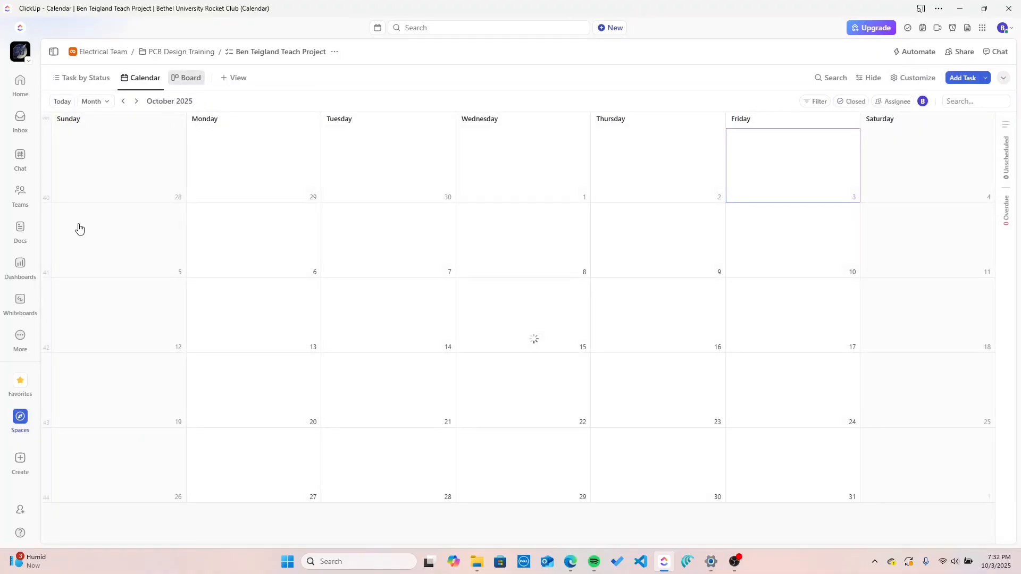
{"action": "left_click", "coordinate": [96, 80]}
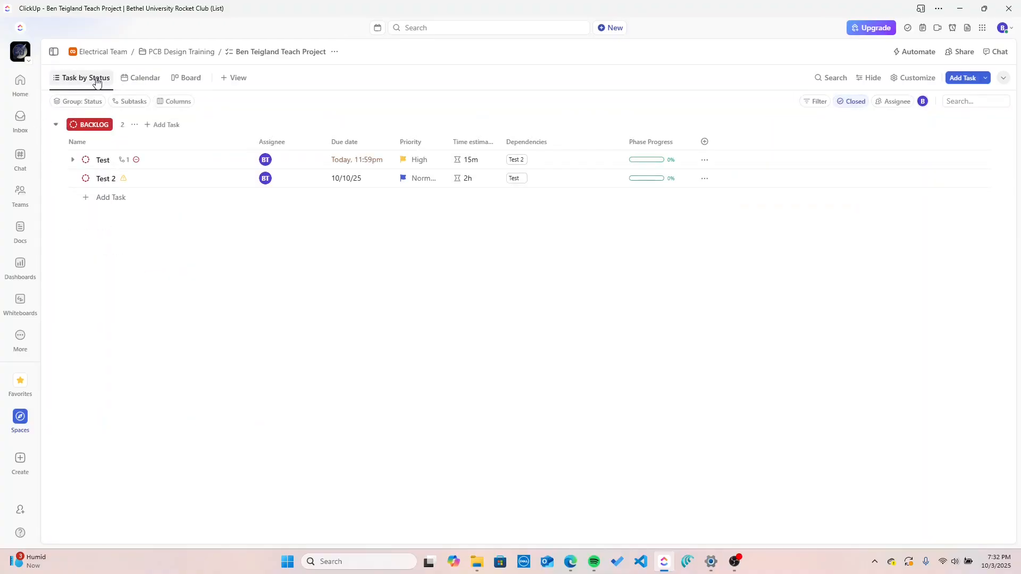
{"action": "left_click", "coordinate": [906, 78]}
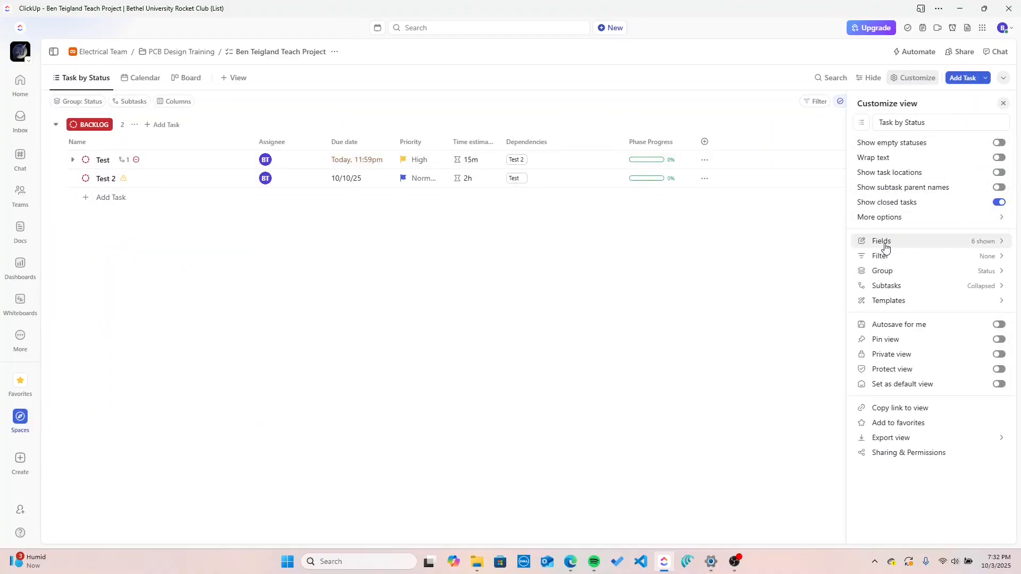
{"action": "left_click", "coordinate": [631, 322]}
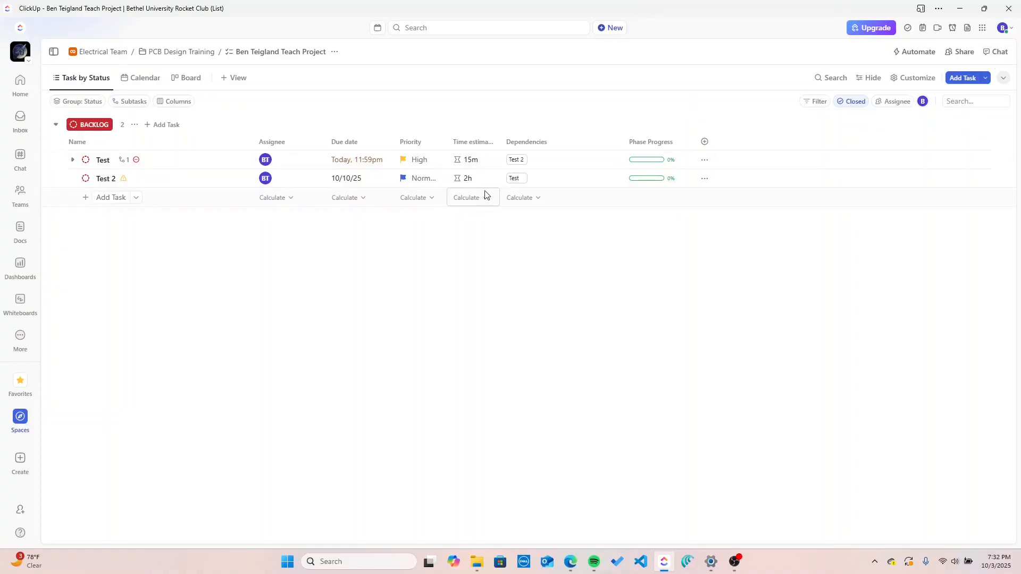
Step: Try to add a Gantt view to the project
{"action": "left_click", "coordinate": [148, 77]}
{"action": "left_click", "coordinate": [202, 80]}
{"action": "left_click", "coordinate": [227, 78]}
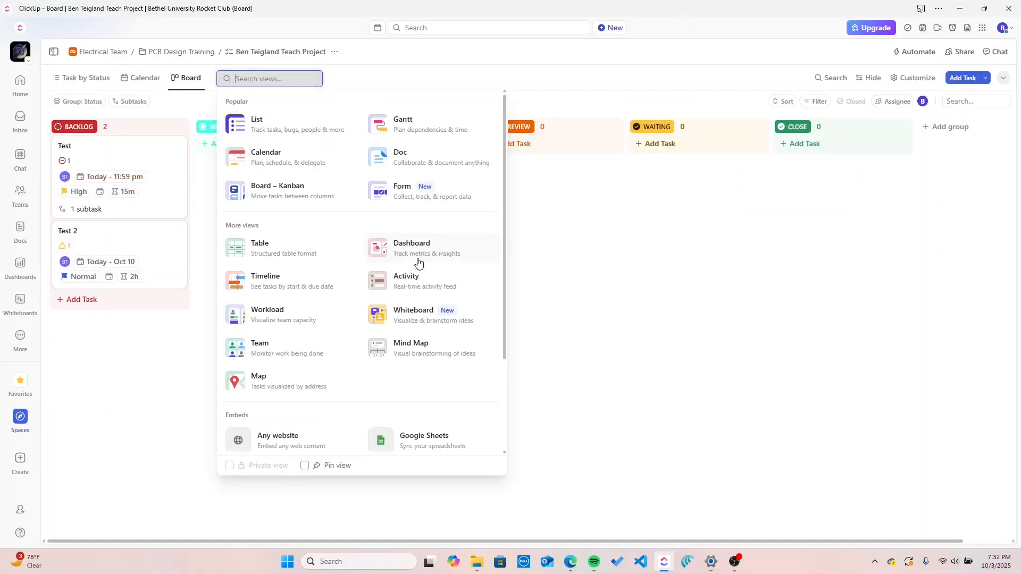
{"action": "left_click", "coordinate": [391, 126]}
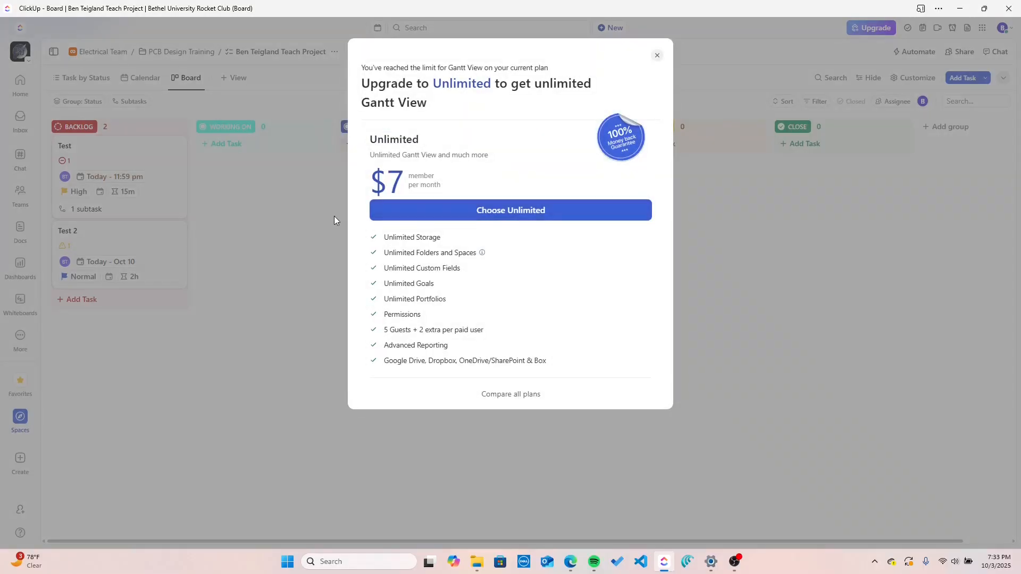
{"action": "left_click", "coordinate": [657, 56]}
Step: Add a Doc view to the project and title it "Design Decisions"
{"action": "left_click", "coordinate": [244, 83]}
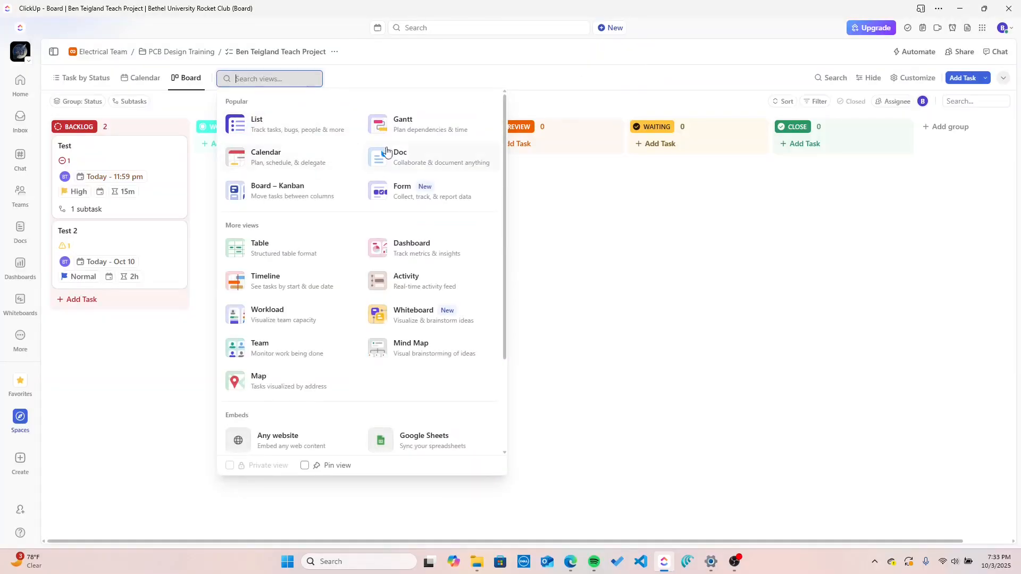
{"action": "left_click", "coordinate": [428, 160]}
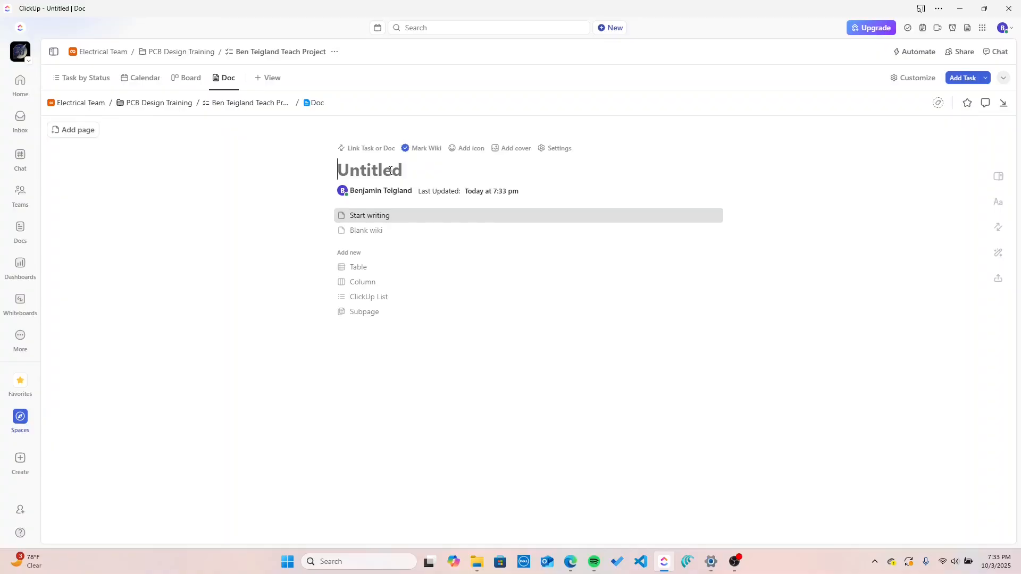
{"action": "type", "text": "Design"}
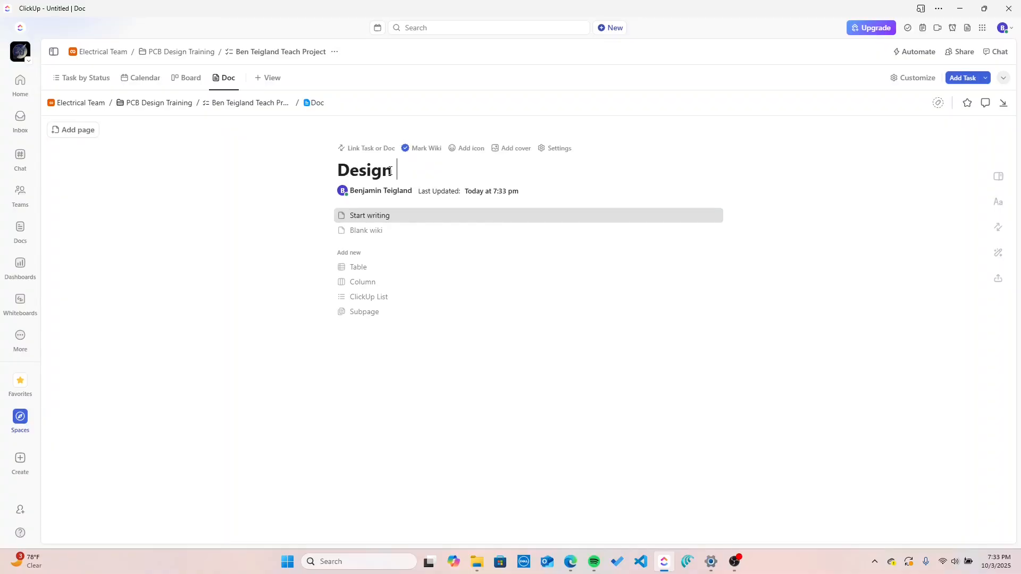
{"action": "type", "text": " Dec"}
{"action": "type", "text": "sions"}
{"action": "key", "text": "BackSpace"}
{"action": "key", "text": "BackSpace"}
{"action": "key", "text": "BackSpace"}
{"action": "key", "text": "BackSpace"}
{"action": "key", "text": "BackSpace"}
{"action": "type", "text": "isions"}
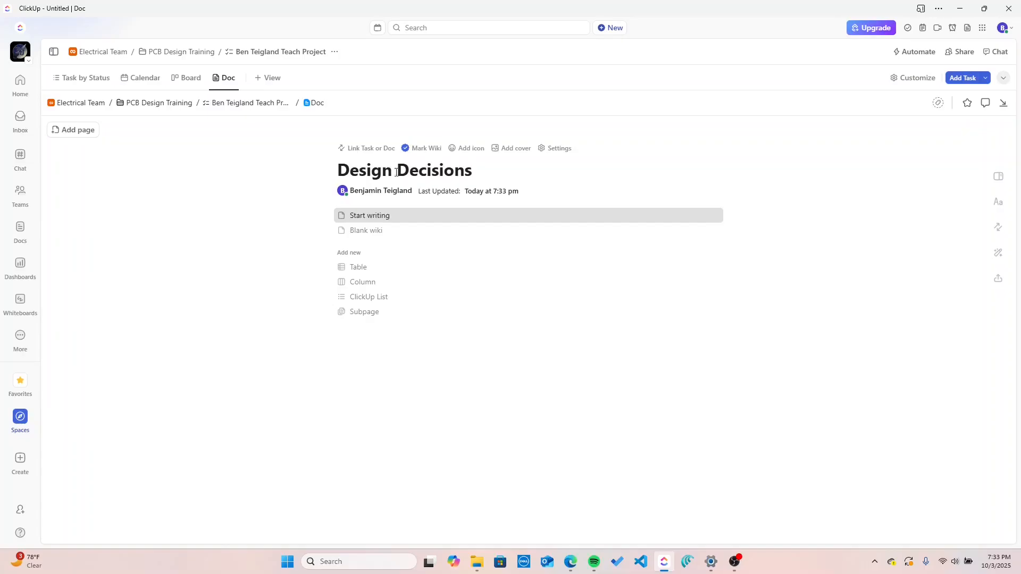
{"action": "key", "text": "Return"}
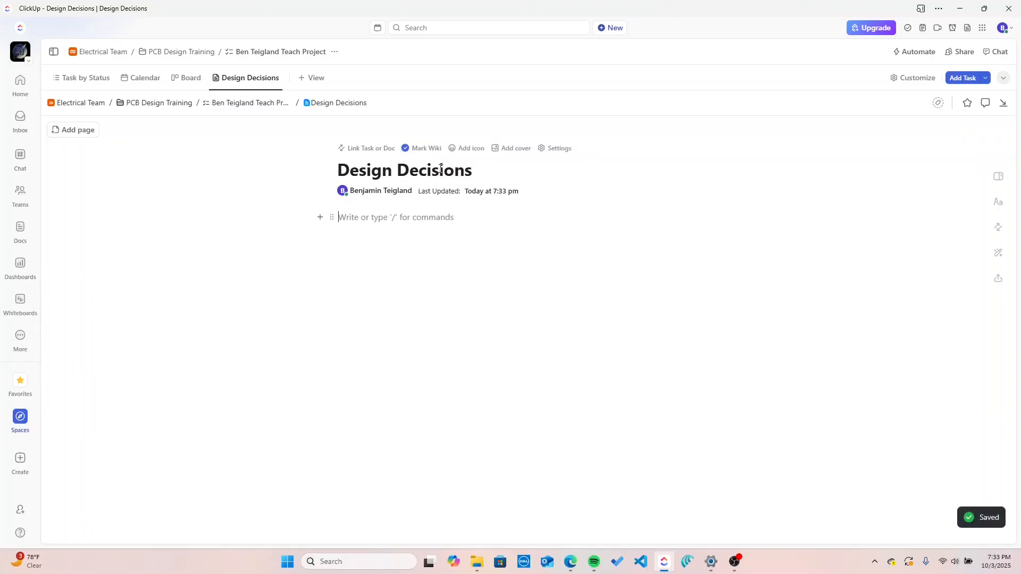
Step: Write "Example:" as the first line of the doc's body, followed by an empty line
{"action": "double_click", "coordinate": [440, 169]}
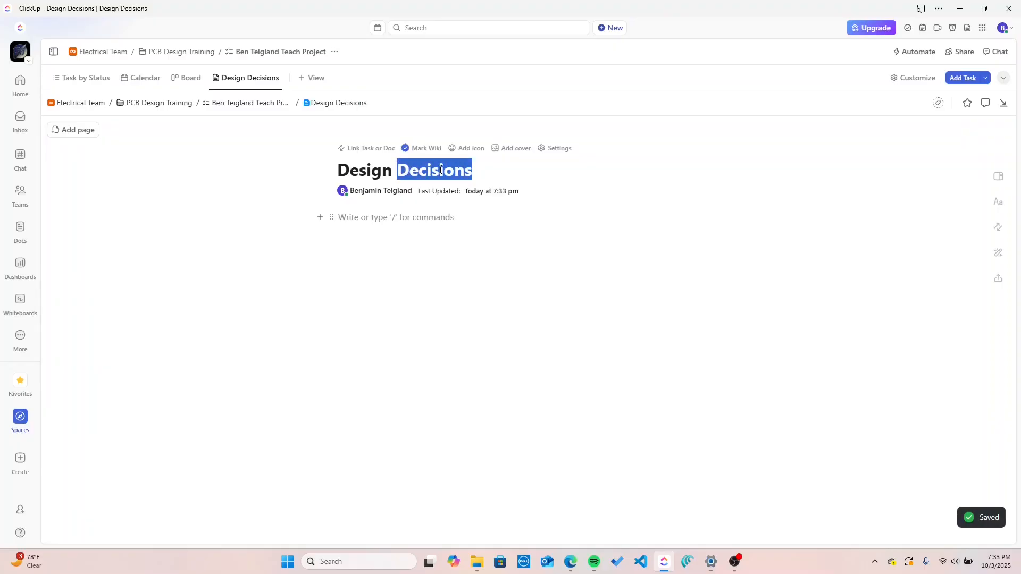
{"action": "left_click", "coordinate": [440, 265]}
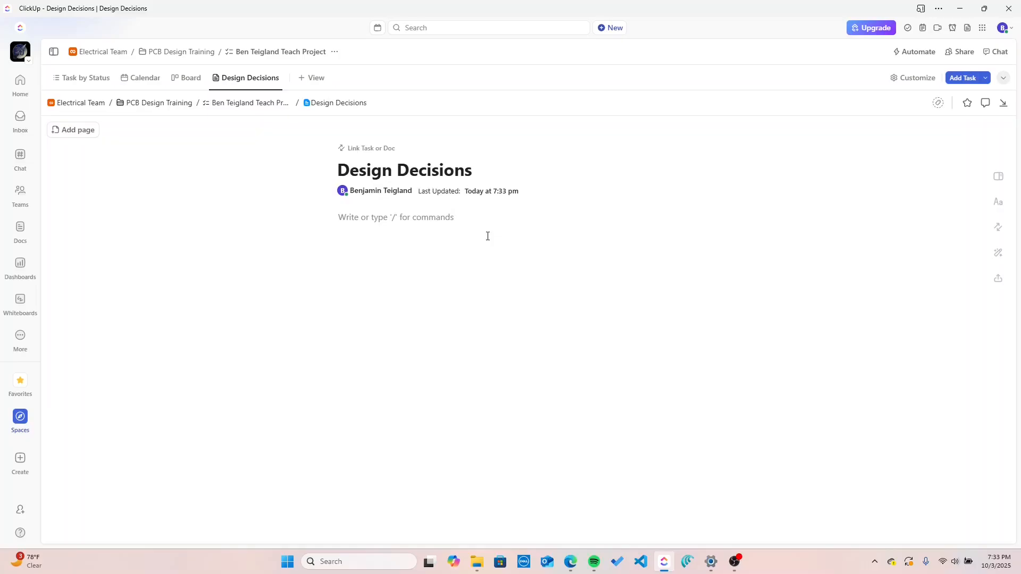
{"action": "type", "text": "E"}
{"action": "key", "text": "Return"}
{"action": "key", "text": "Return"}
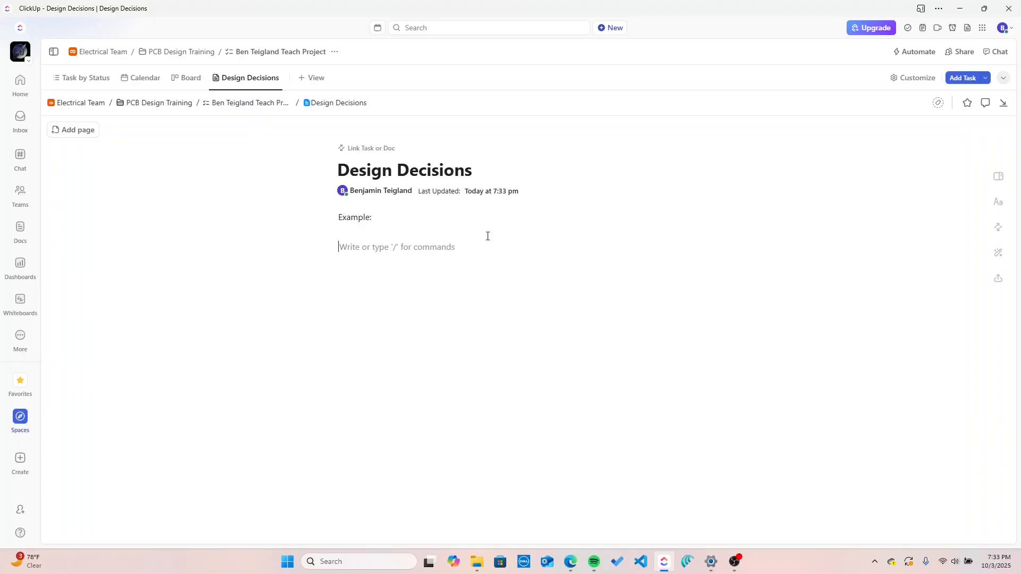
Step: Add the entry "10/3/2025 - Decided to organize ClickUp. For easier communication and project tracking. Plus accountability." below the Example line
{"action": "type", "text": "1"}
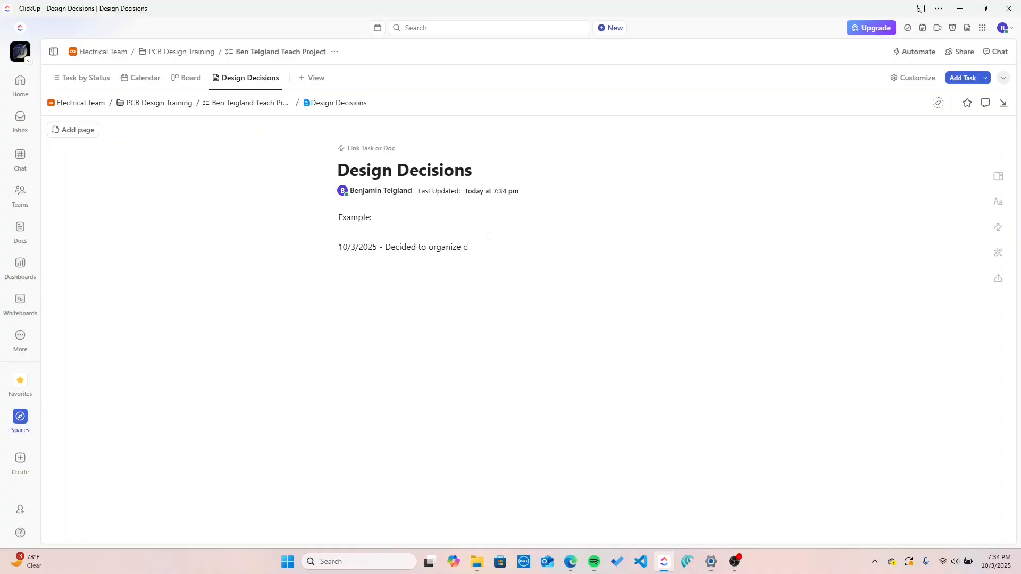
{"action": "key", "text": "BackSpace"}
{"action": "type", "text": "Cli"}
{"action": "type", "text": ". "}
{"action": "type", "text": "T"}
{"action": "type", "text": "or easier "}
{"action": "type", "text": "com"}
{"action": "type", "text": "munication and project r"}
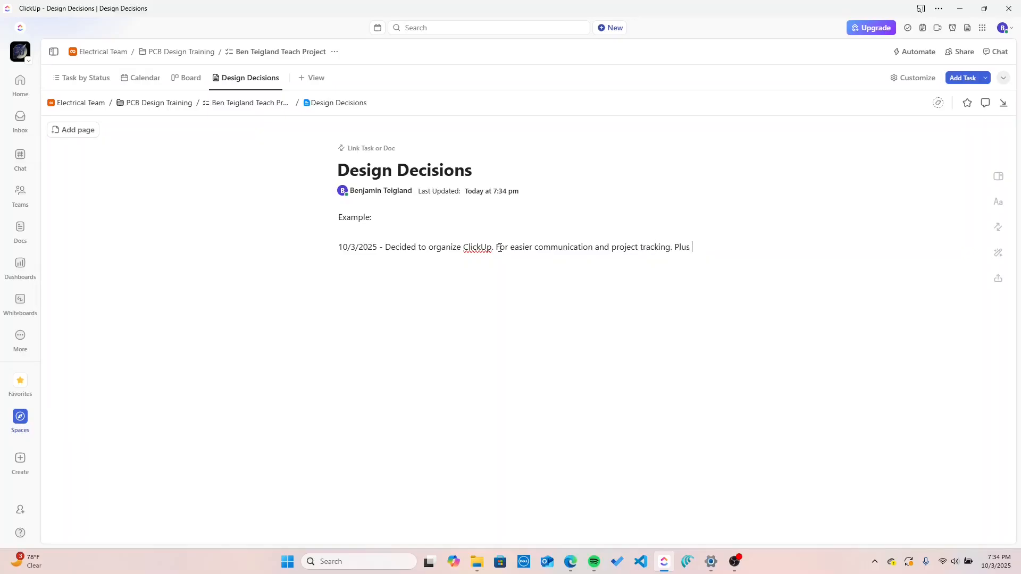
{"action": "type", "text": "tnability."}
{"action": "left_click", "coordinate": [367, 260]}
{"action": "left_click", "coordinate": [372, 301]}
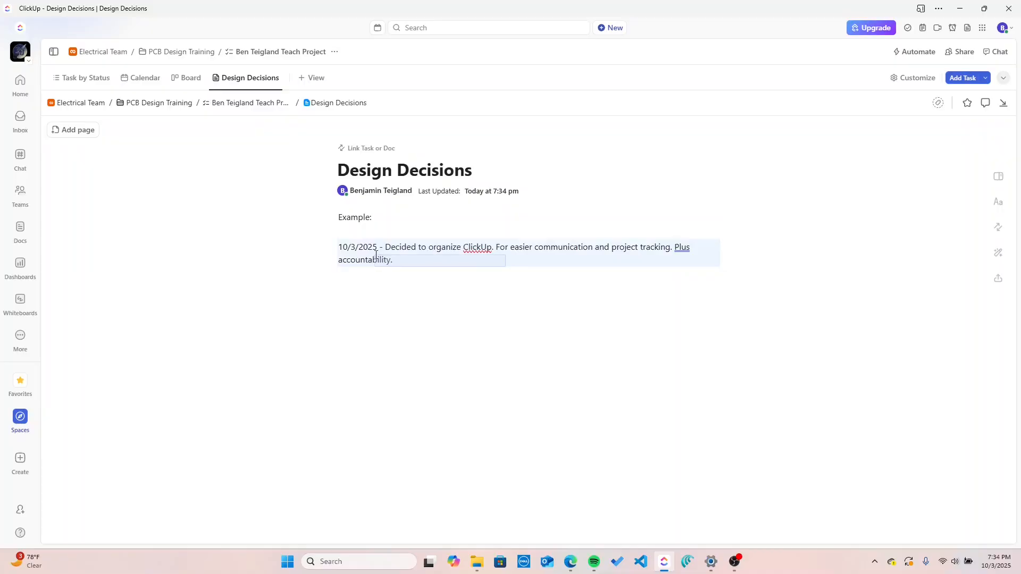
{"action": "left_click", "coordinate": [447, 270]}
{"action": "left_click", "coordinate": [404, 225]}
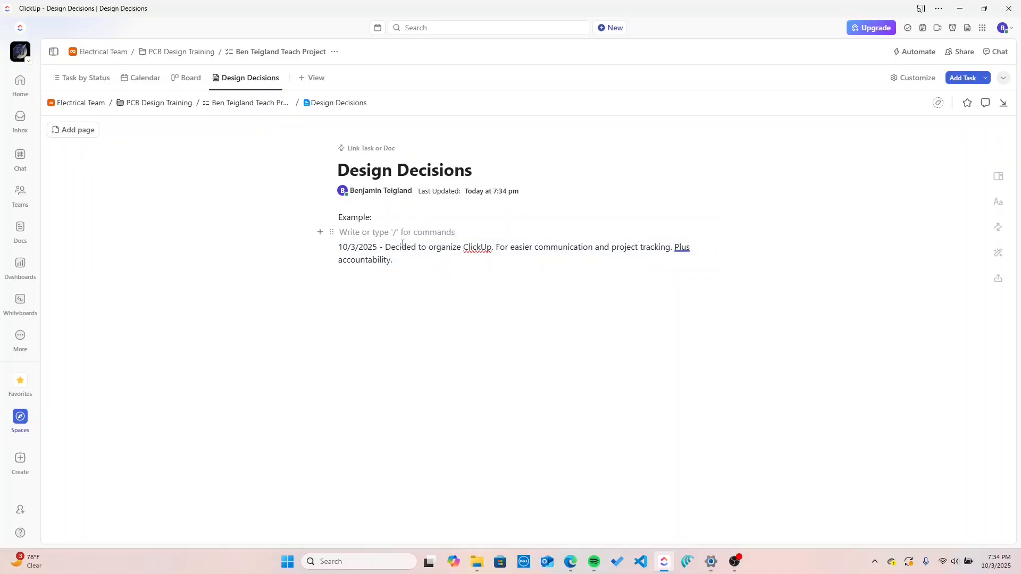
{"action": "left_click", "coordinate": [419, 249]}
{"action": "triple_click", "coordinate": [414, 256]}
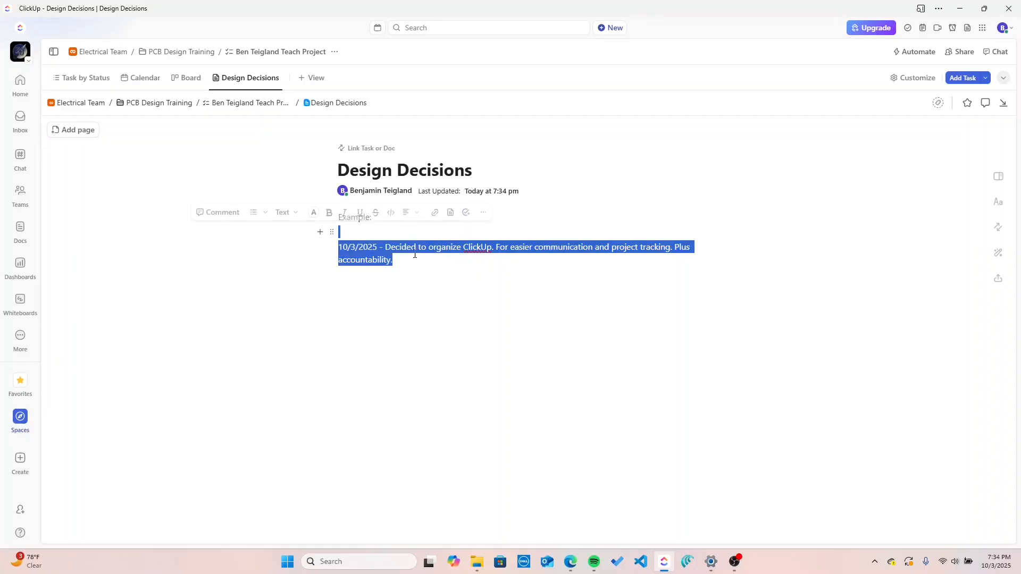
Step: Return to the project's task list view and try to add a Form view to the project
{"action": "left_click", "coordinate": [416, 258]}
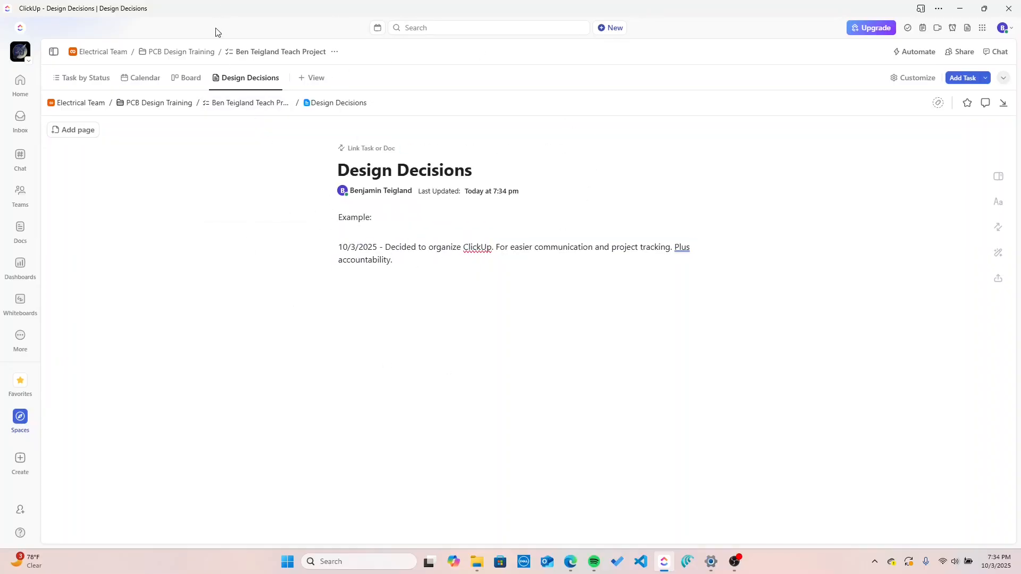
{"action": "left_click", "coordinate": [186, 78]}
{"action": "left_click", "coordinate": [141, 78]}
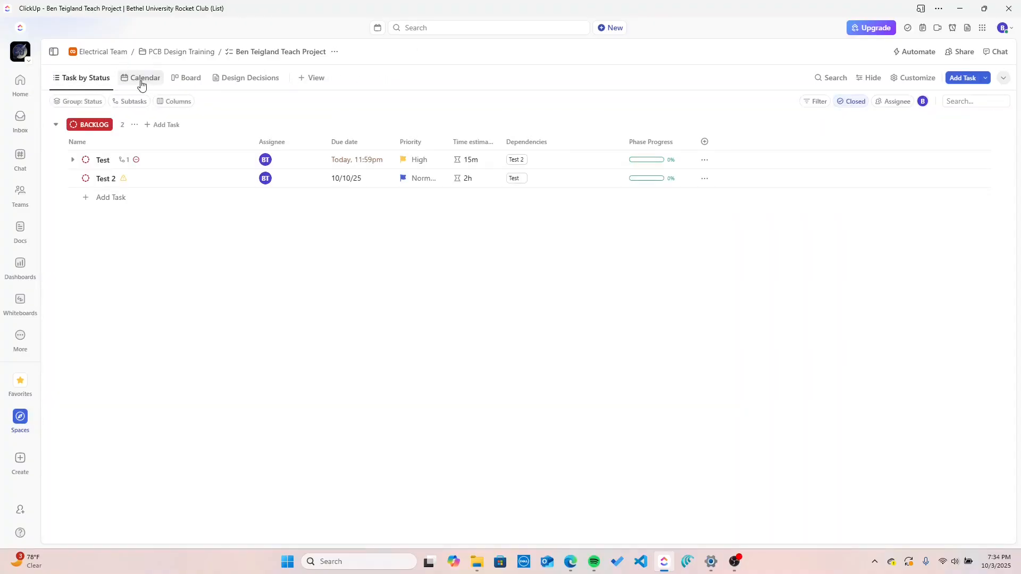
{"action": "left_click", "coordinate": [316, 78]}
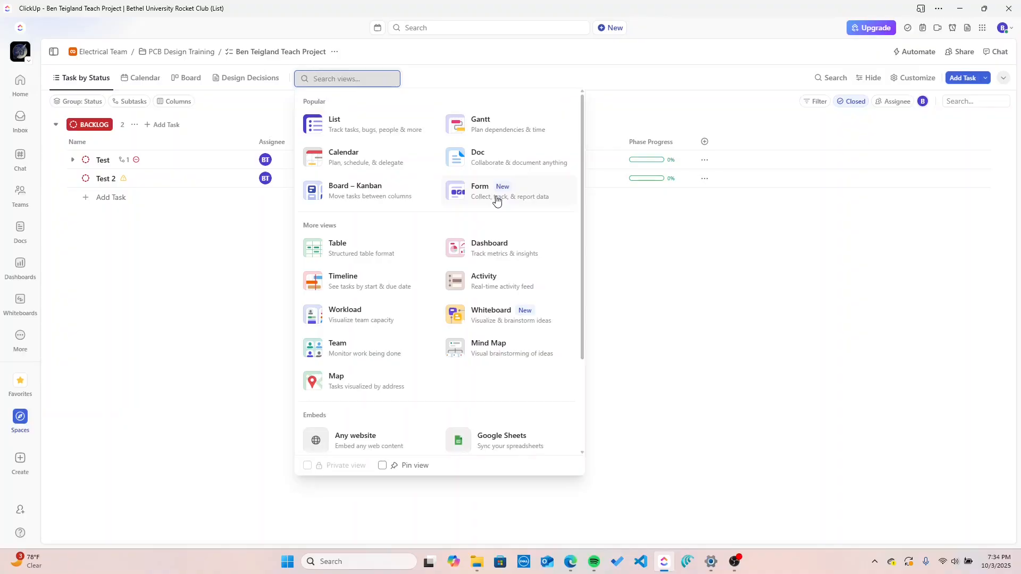
{"action": "left_click", "coordinate": [477, 195]}
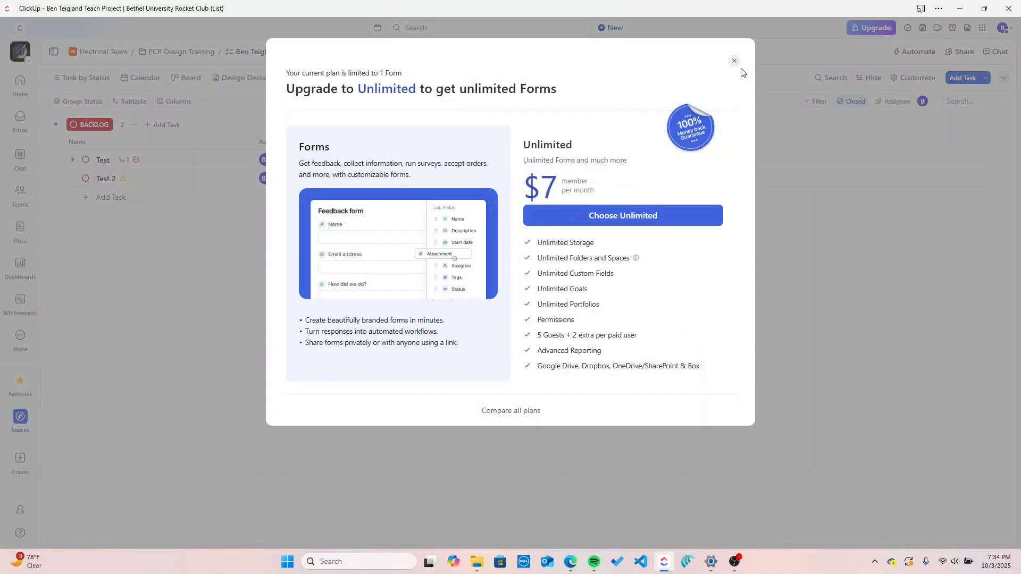
{"action": "left_click", "coordinate": [733, 61]}
Step: Try out a Dashboard view on the project, and delete that view
{"action": "left_click", "coordinate": [319, 79]}
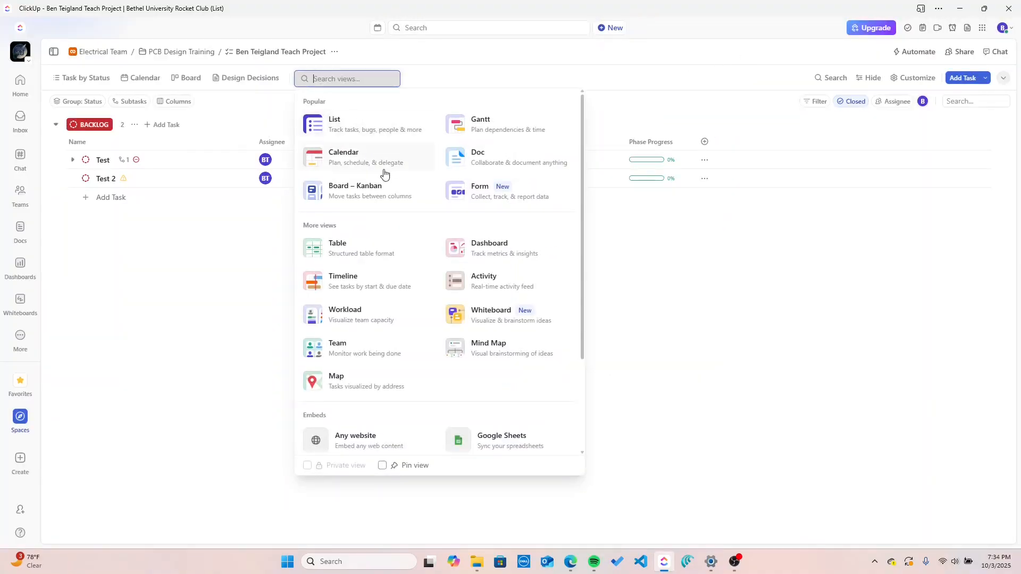
{"action": "scroll", "coordinate": [393, 255], "scroll_direction": "down", "scroll_amount": 1}
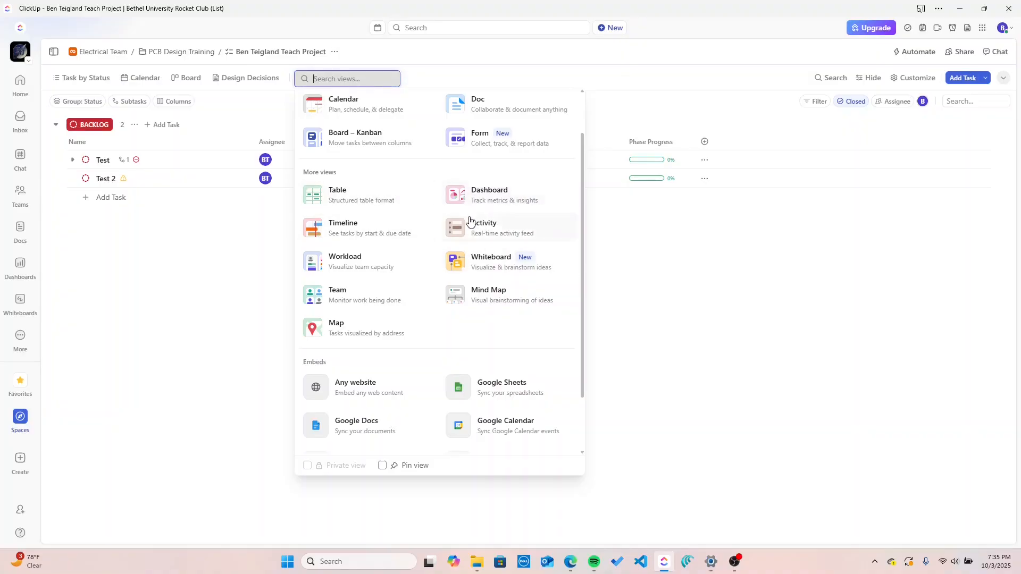
{"action": "left_click", "coordinate": [480, 201]}
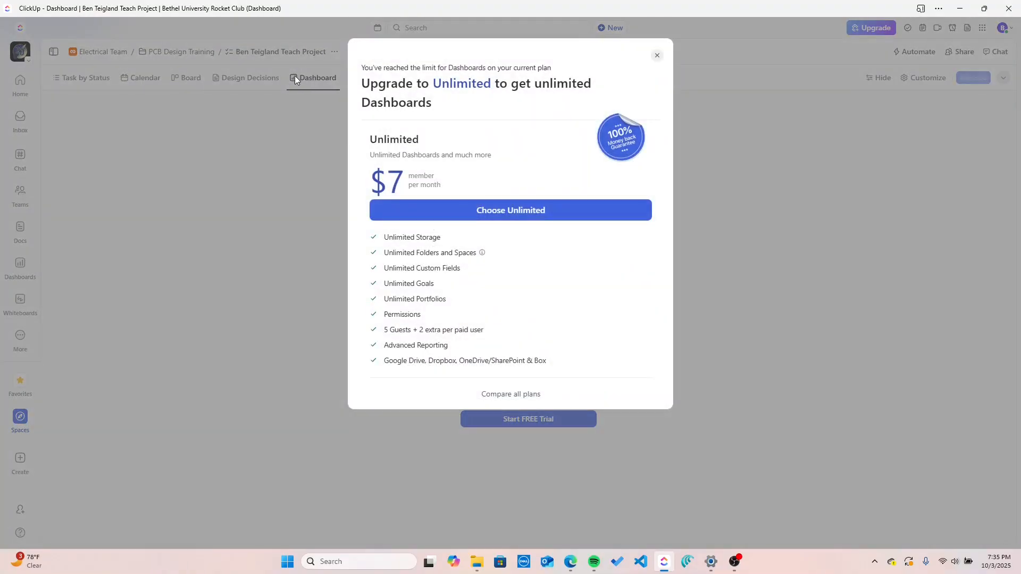
{"action": "left_click", "coordinate": [657, 56]}
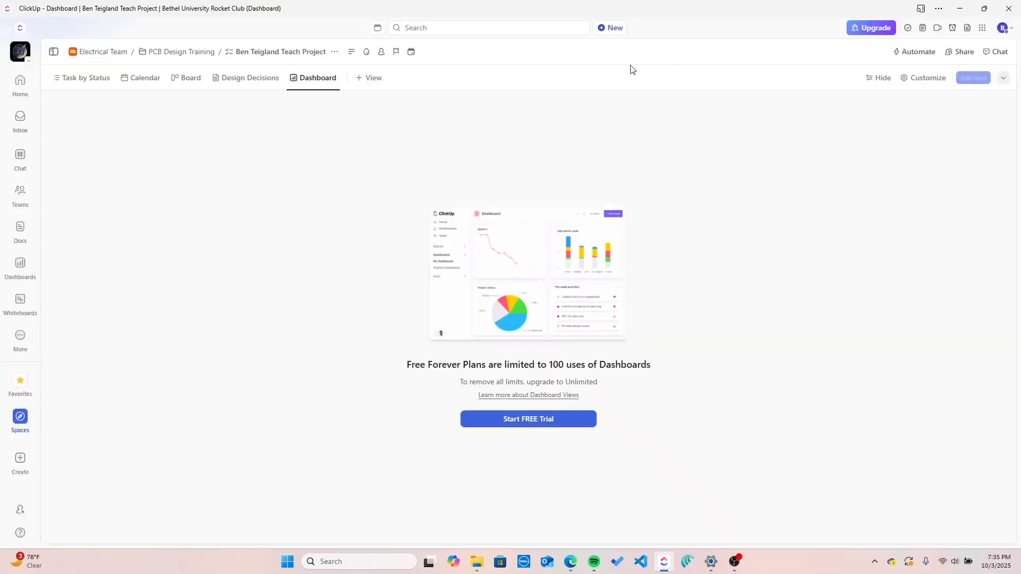
{"action": "left_click", "coordinate": [314, 80]}
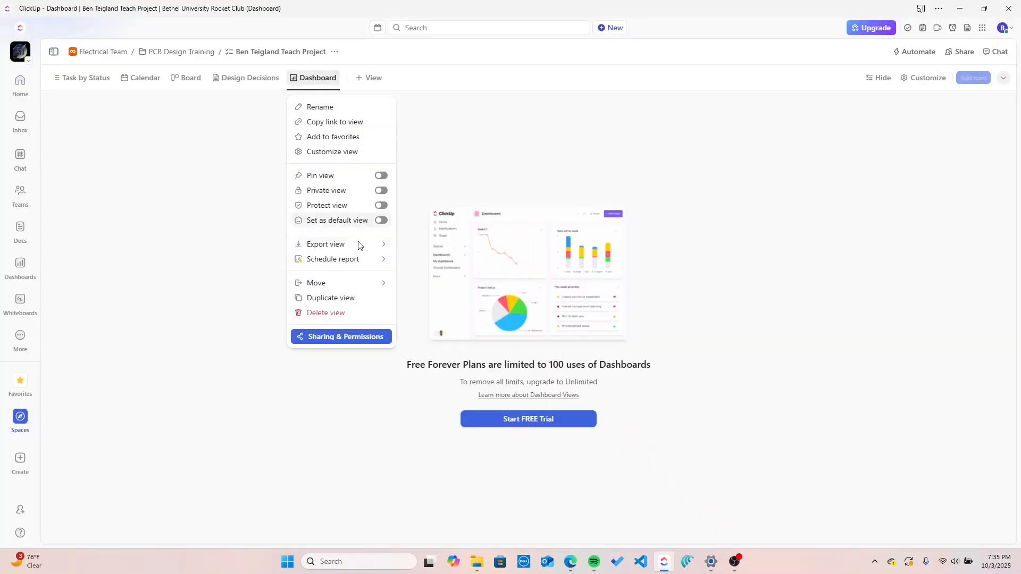
{"action": "left_click", "coordinate": [342, 312]}
Step: Try to add a Whiteboard view to the project
{"action": "left_click", "coordinate": [314, 79]}
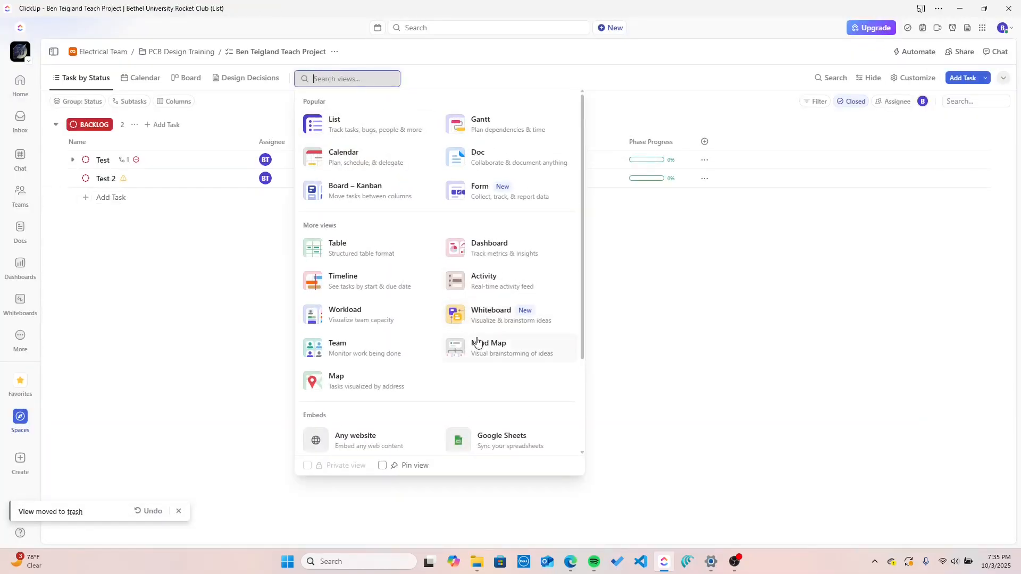
{"action": "left_click", "coordinate": [485, 315]}
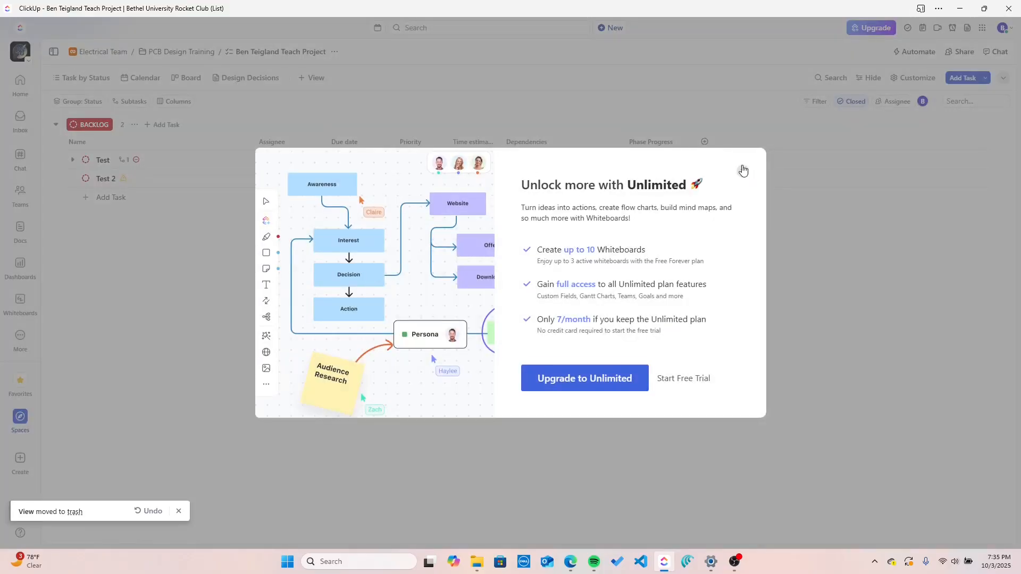
{"action": "left_click", "coordinate": [743, 170]}
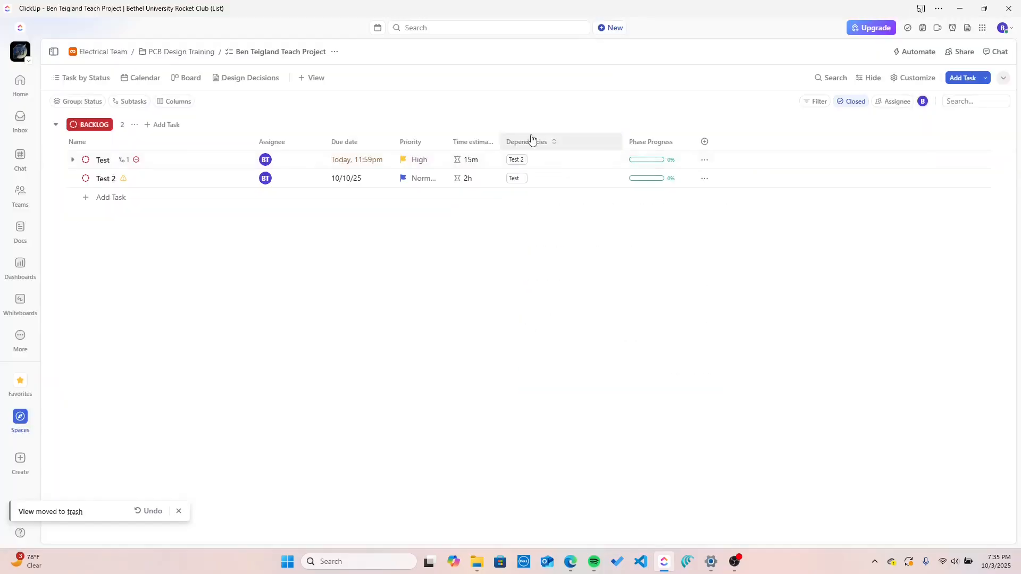
Step: Add a Table view to the project, and delete it again
{"action": "left_click", "coordinate": [325, 80]}
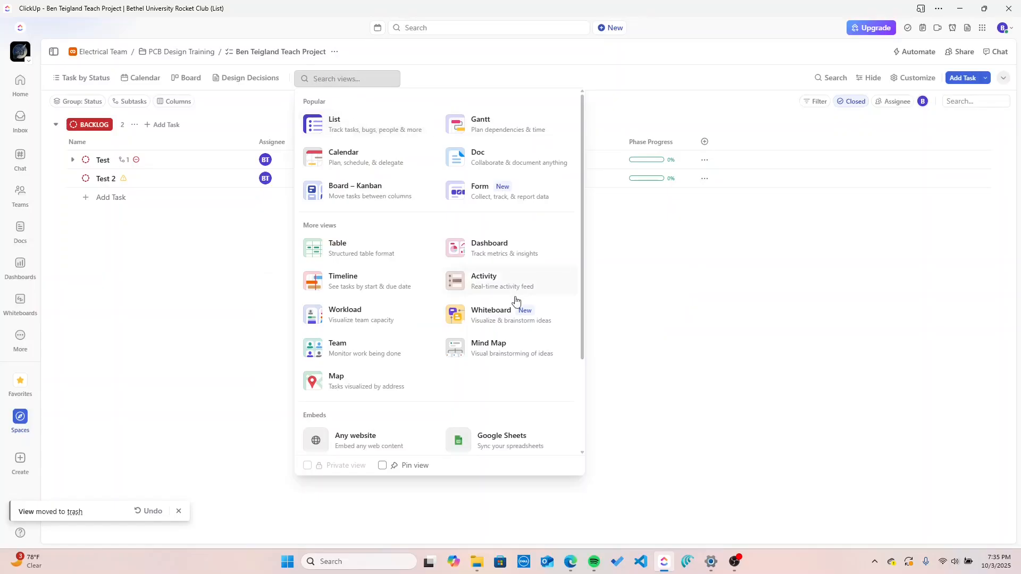
{"action": "left_click", "coordinate": [368, 250]}
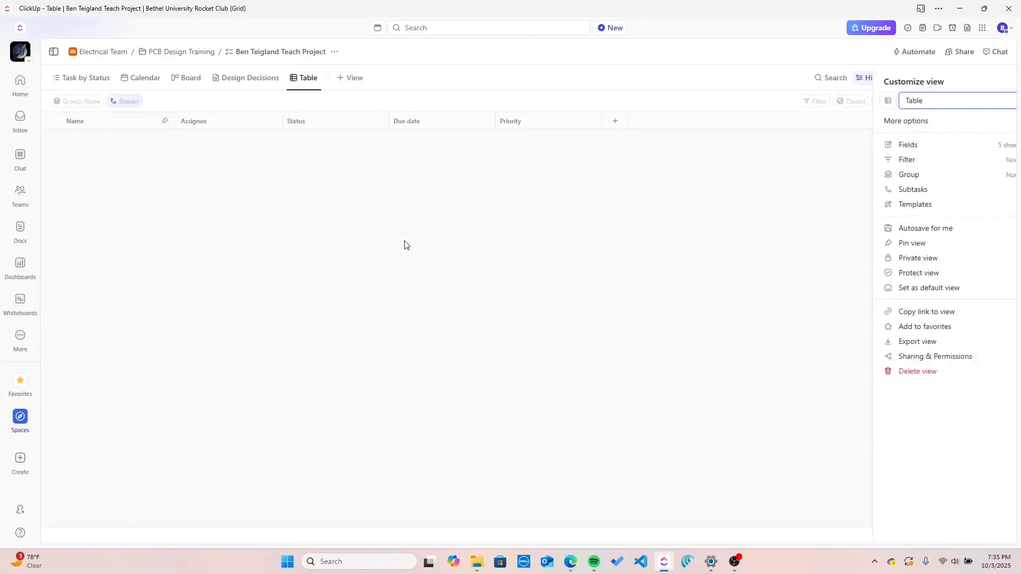
{"action": "left_click", "coordinate": [297, 79]}
{"action": "left_click", "coordinate": [353, 321]}
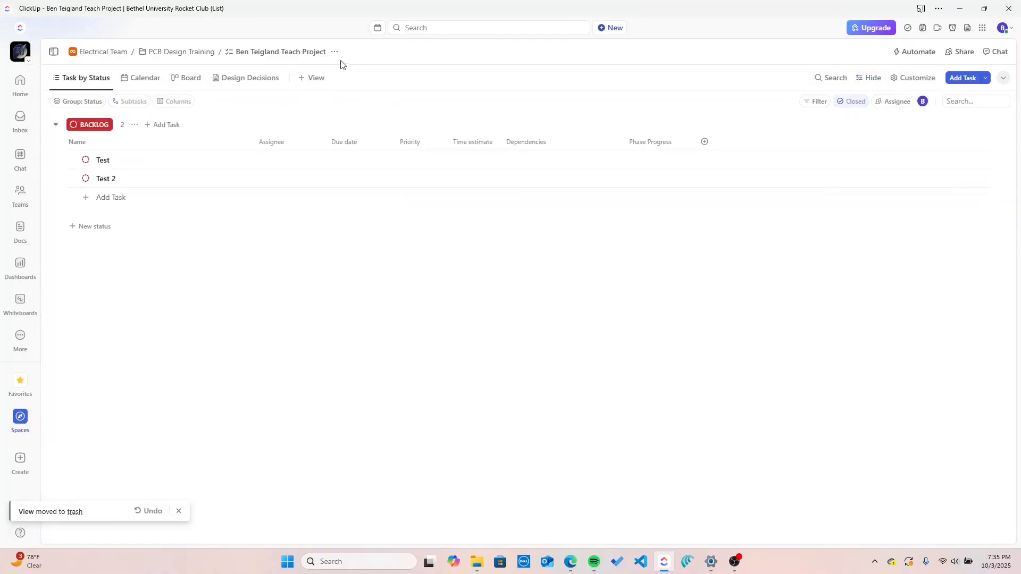
Step: Add a Timeline view to the project and place it between Board and Design Decisions
{"action": "left_click", "coordinate": [314, 78]}
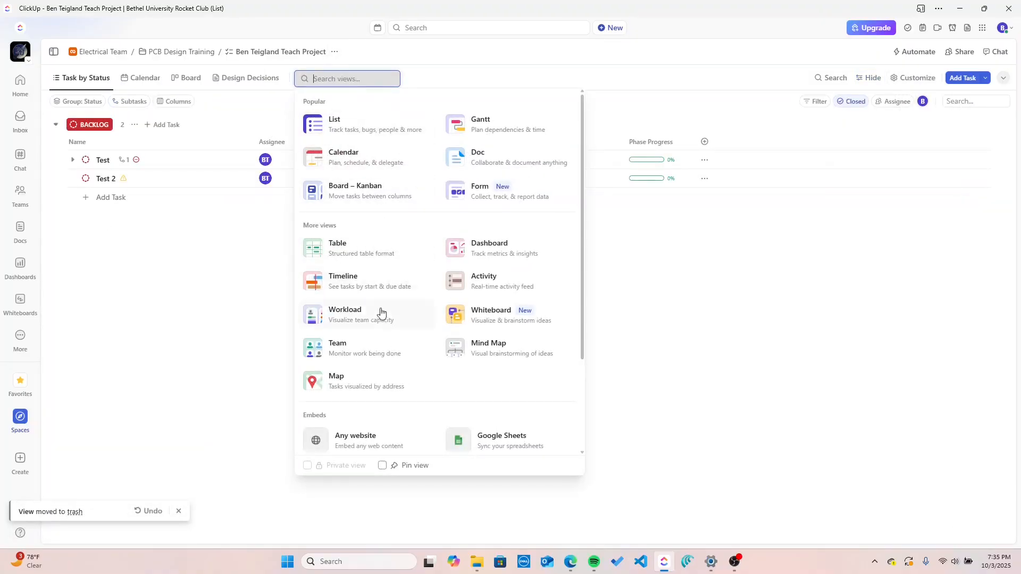
{"action": "left_click", "coordinate": [372, 291]}
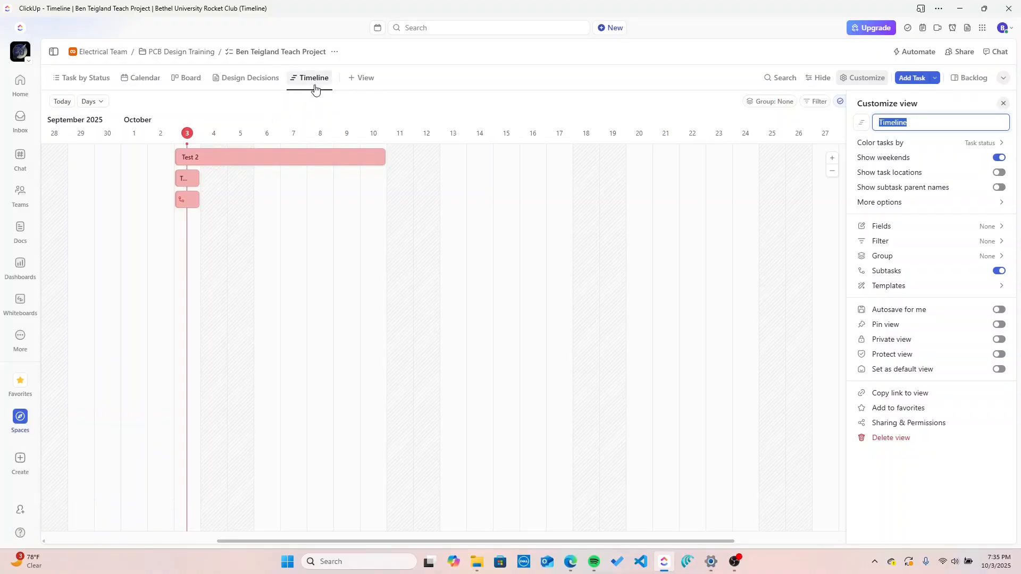
{"action": "left_click_drag", "start_coordinate": [314, 80], "coordinate": [234, 80]}
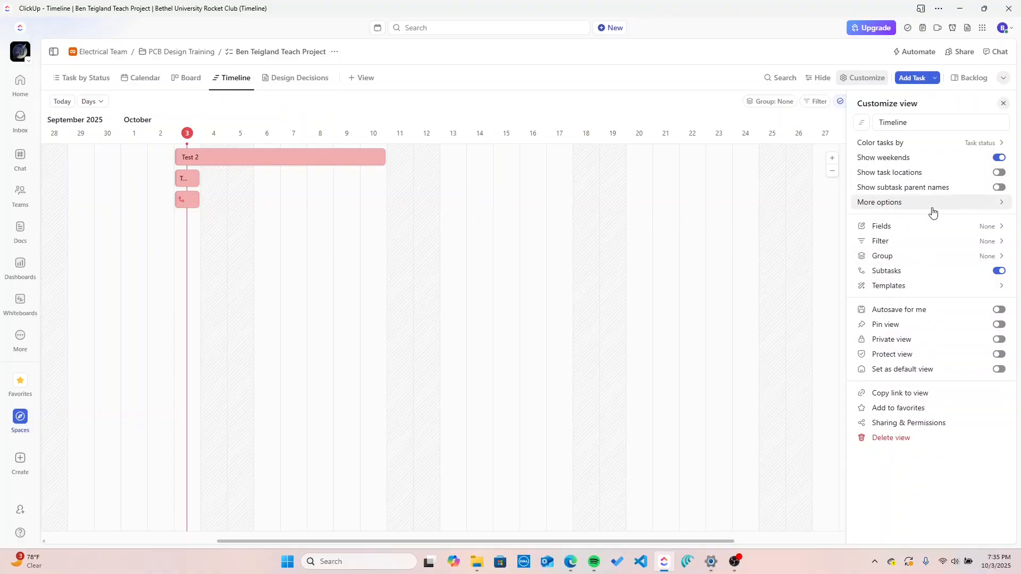
Step: Turn on autosave for the Timeline view and show the Assignee field on its tasks
{"action": "left_click", "coordinate": [999, 310]}
{"action": "left_click", "coordinate": [977, 229]}
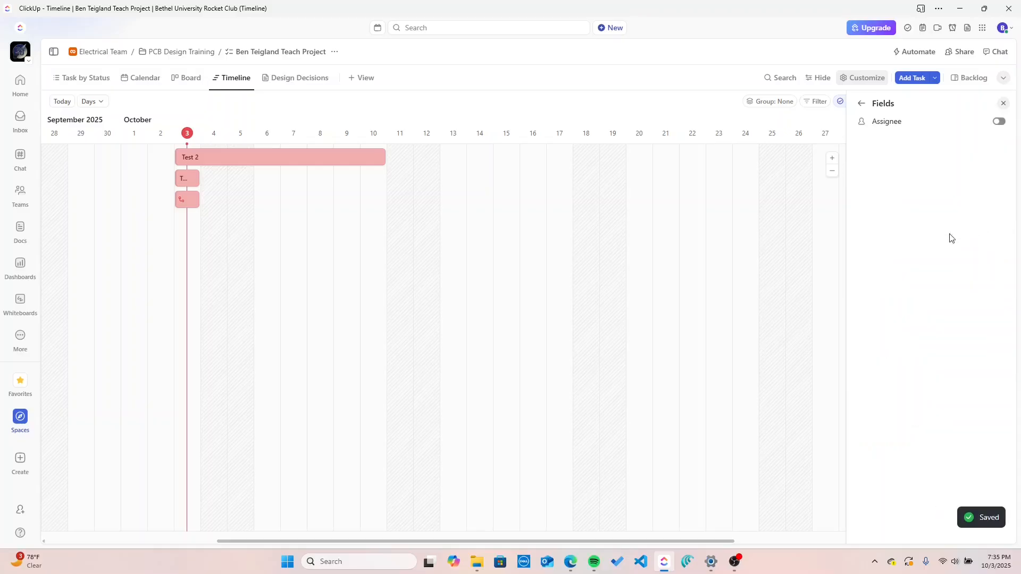
{"action": "left_click", "coordinate": [998, 121]}
{"action": "left_click", "coordinate": [862, 105]}
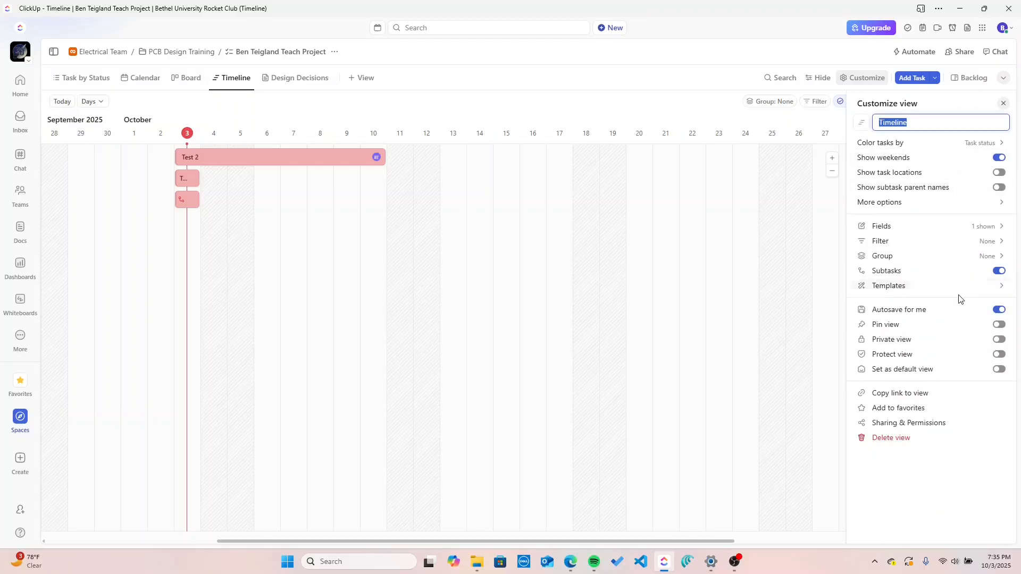
Step: Examine the Timeline view's filter and grouping options, and compare the Timeline with the Calendar view
{"action": "left_click", "coordinate": [959, 242]}
{"action": "left_click", "coordinate": [896, 155]}
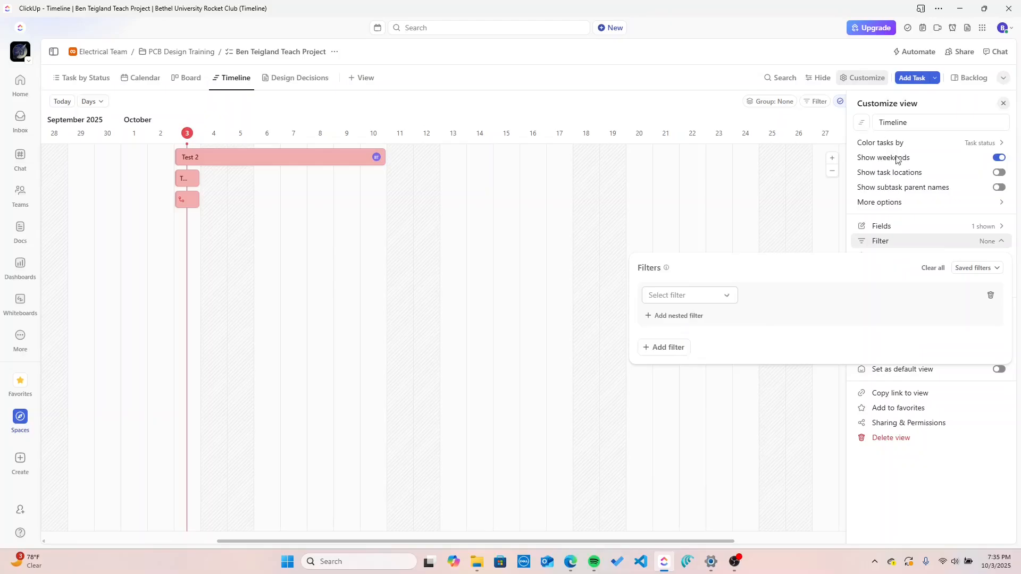
{"action": "left_click", "coordinate": [936, 182]}
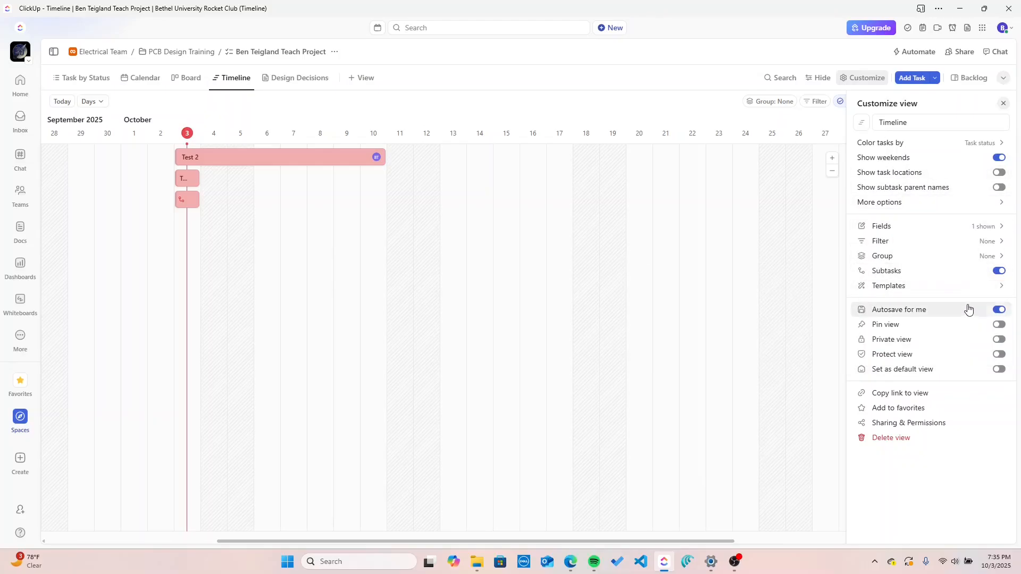
{"action": "left_click", "coordinate": [972, 263]}
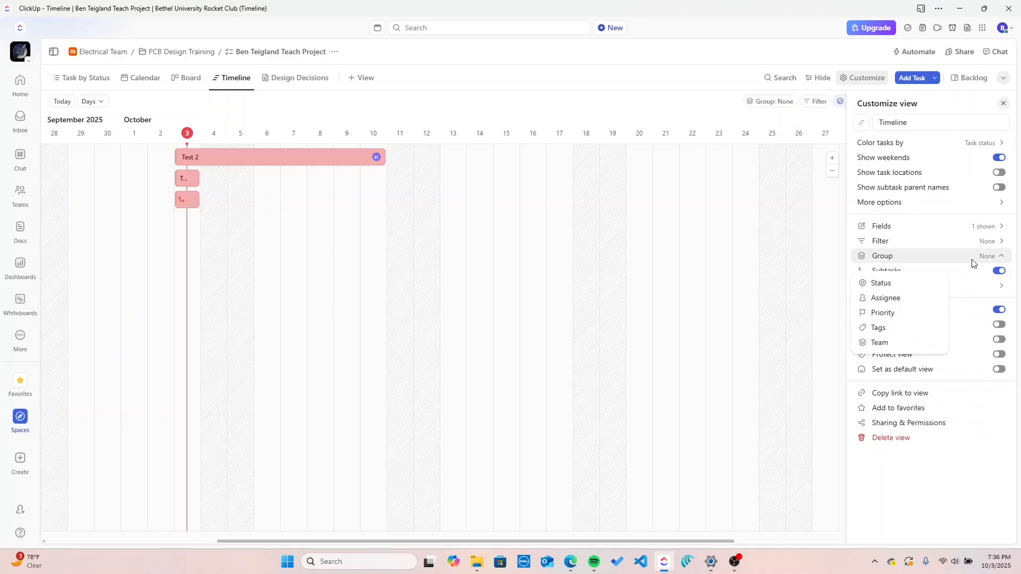
{"action": "left_click", "coordinate": [973, 262]}
{"action": "left_click", "coordinate": [967, 243]}
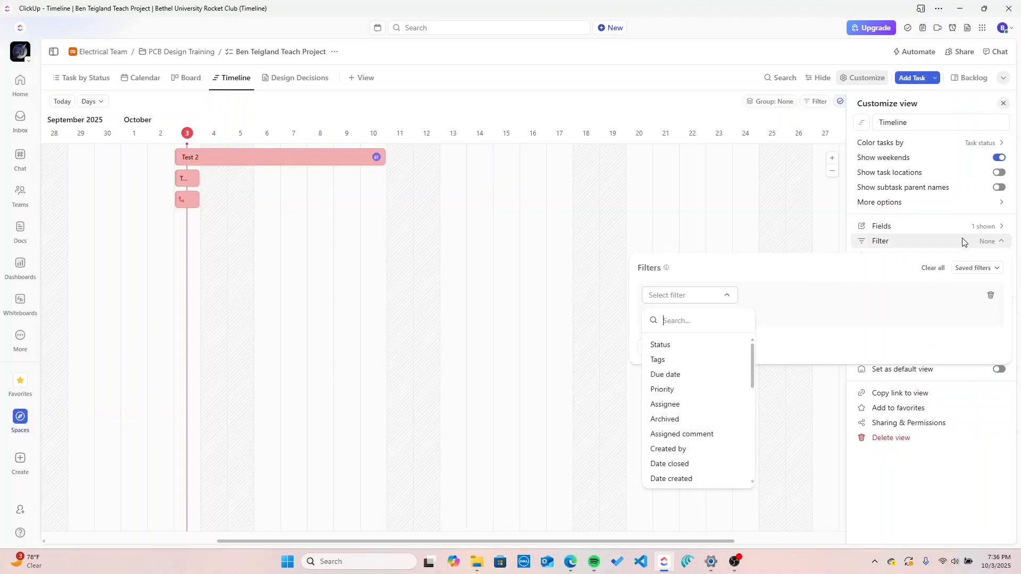
{"action": "left_click", "coordinate": [938, 226]}
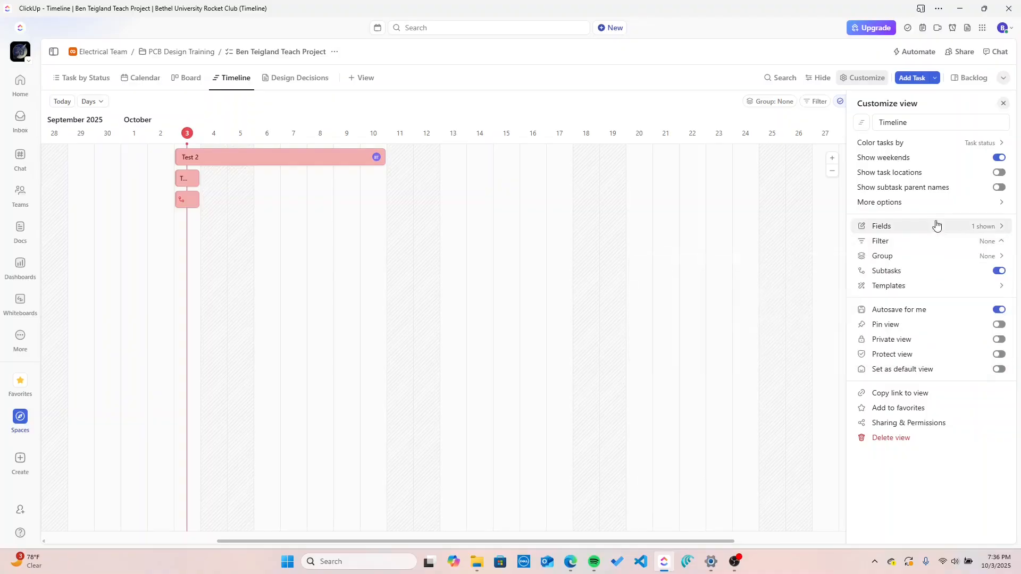
{"action": "left_click", "coordinate": [1000, 108]}
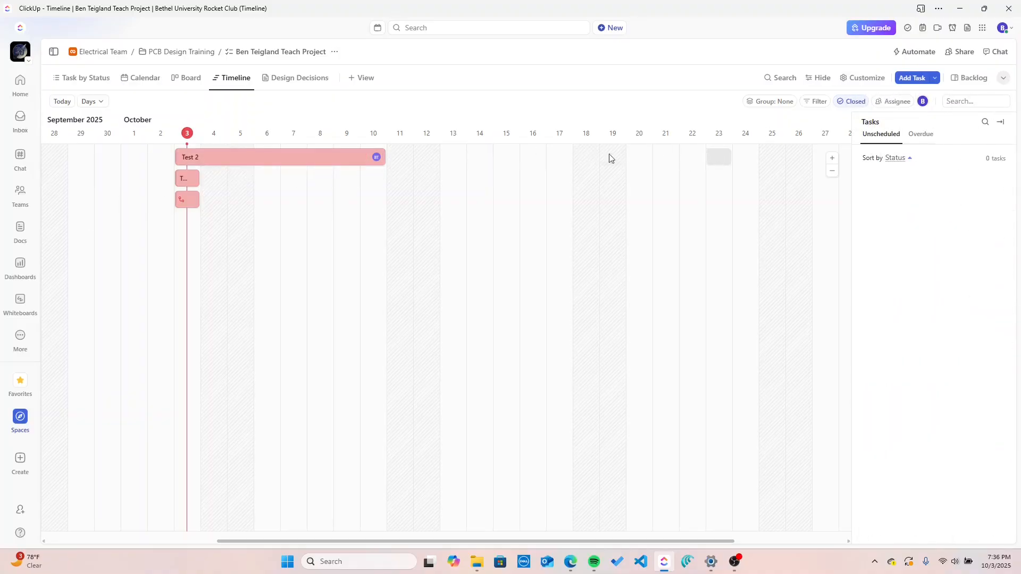
{"action": "left_click", "coordinate": [147, 81]}
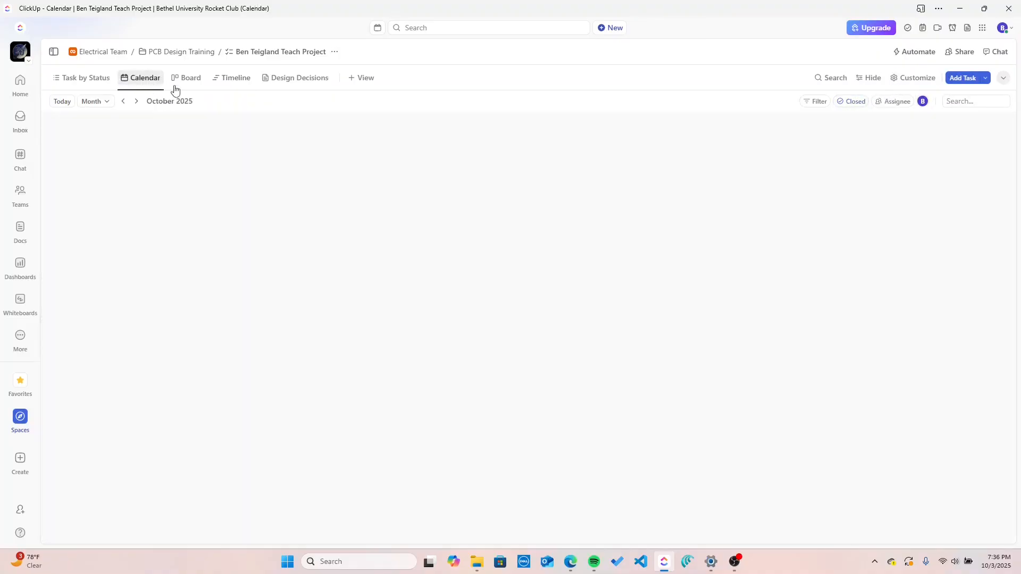
{"action": "left_click", "coordinate": [227, 78]}
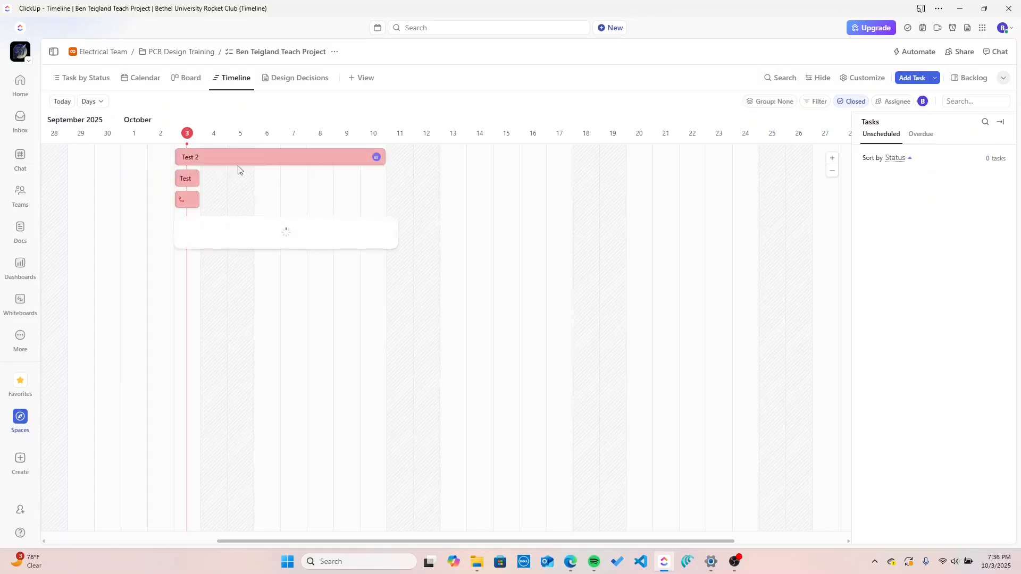
Step: Add a Mind Map view structured from the existing tasks, and delete that view
{"action": "left_click", "coordinate": [357, 78]}
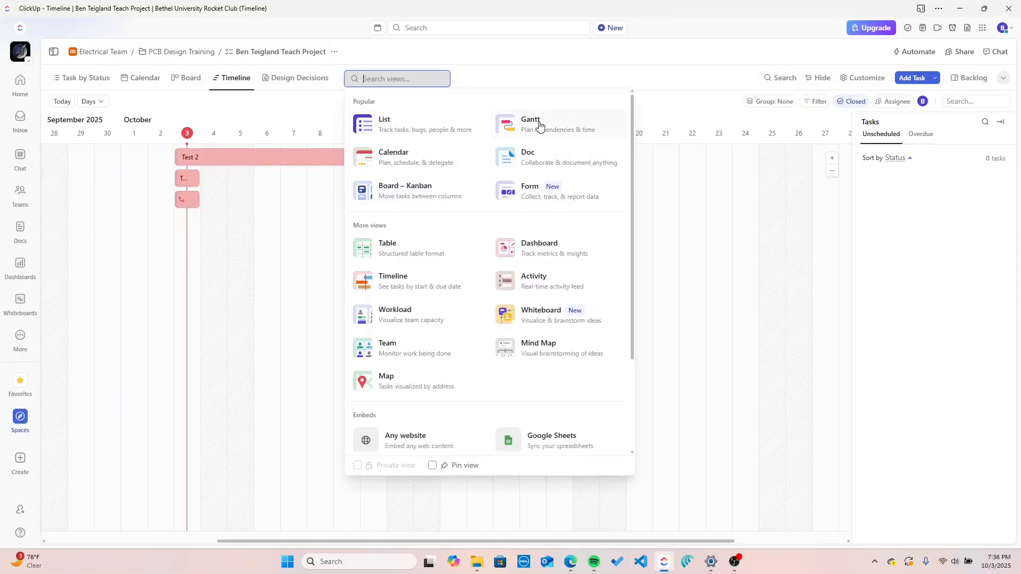
{"action": "scroll", "coordinate": [526, 361], "scroll_direction": "down", "scroll_amount": 3}
{"action": "scroll", "coordinate": [468, 345], "scroll_direction": "up", "scroll_amount": 1}
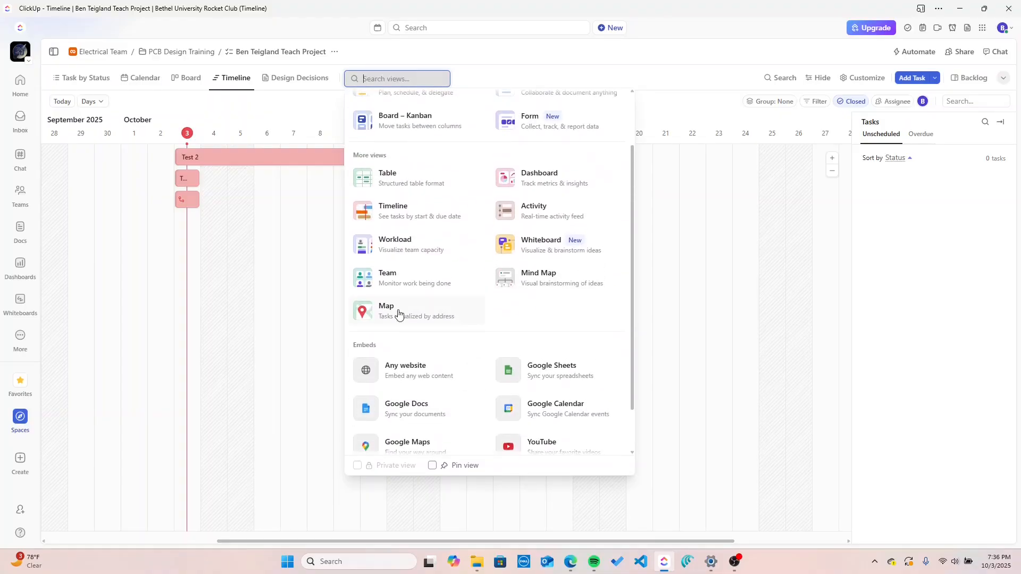
{"action": "left_click", "coordinate": [537, 294]}
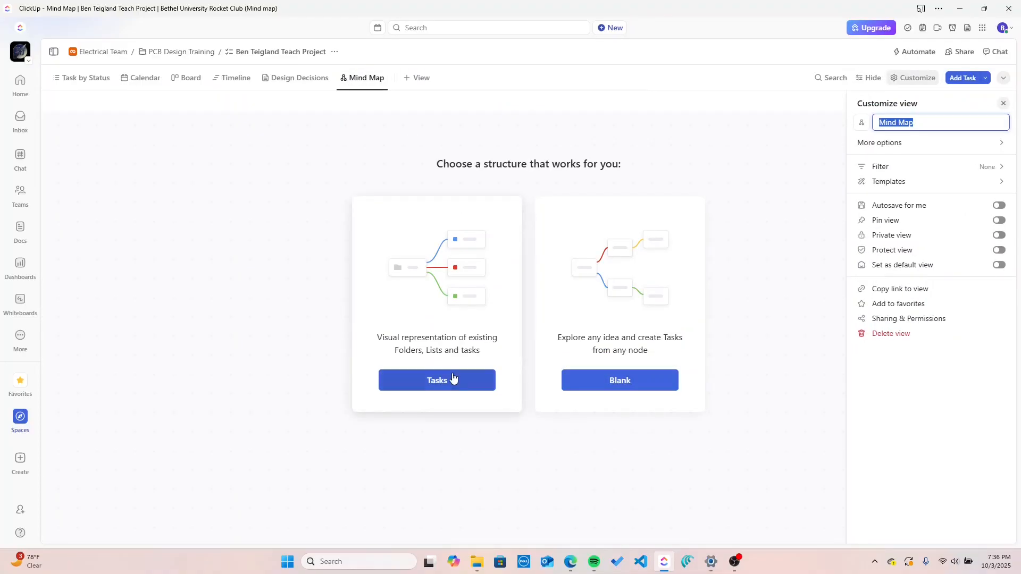
{"action": "left_click", "coordinate": [480, 381]}
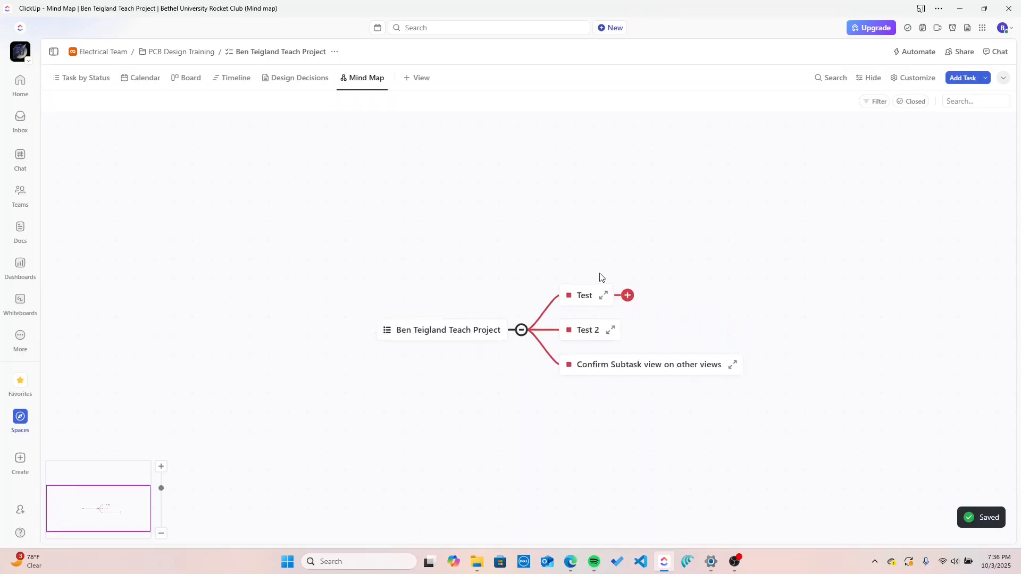
{"action": "left_click", "coordinate": [371, 84]}
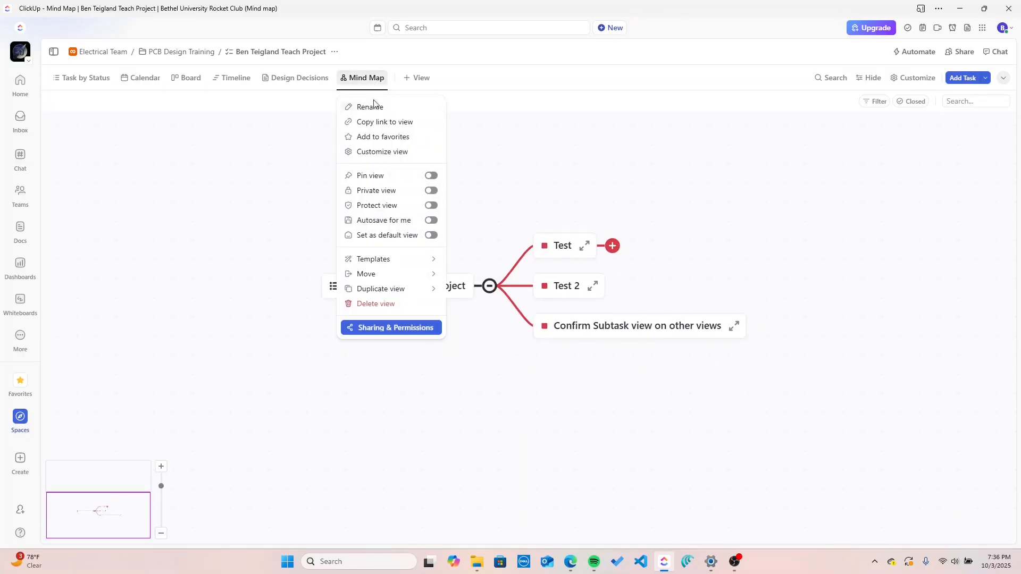
{"action": "left_click", "coordinate": [367, 301]}
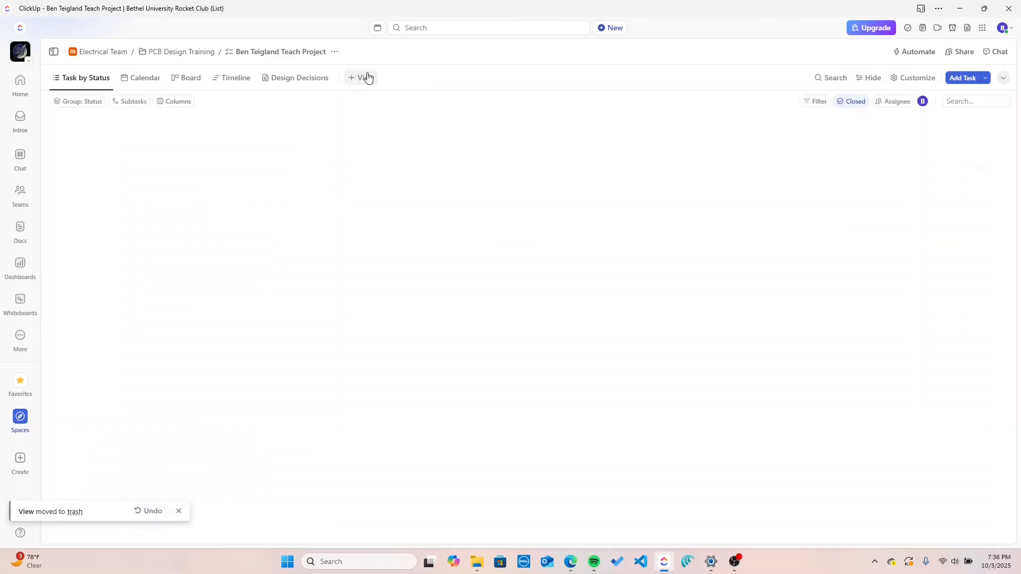
Step: Examine the remaining view types and embeds available for the project, and the options of the Task by Status view
{"action": "left_click", "coordinate": [363, 77]}
{"action": "scroll", "coordinate": [477, 364], "scroll_direction": "down", "scroll_amount": 3}
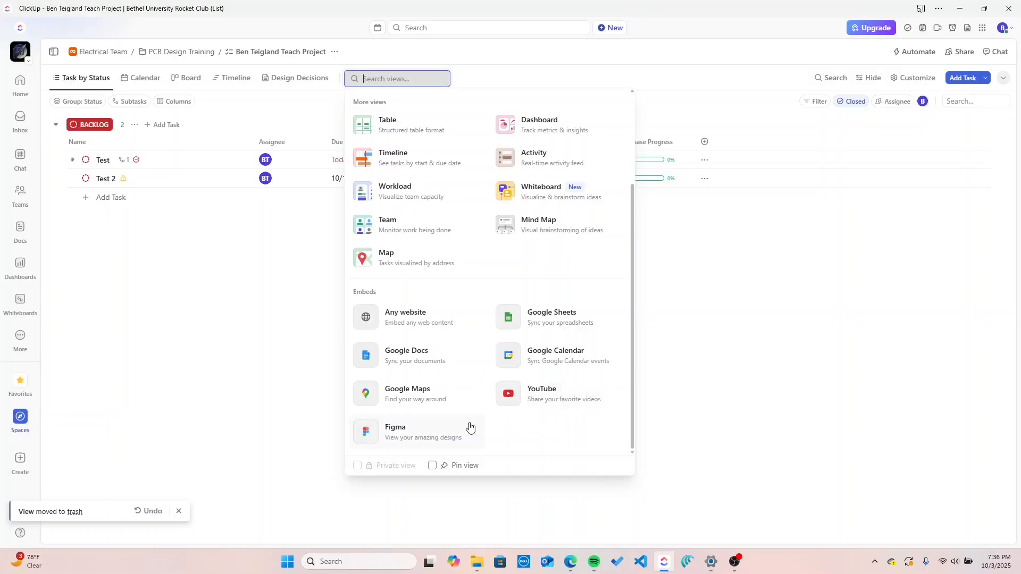
{"action": "left_click", "coordinate": [723, 301]}
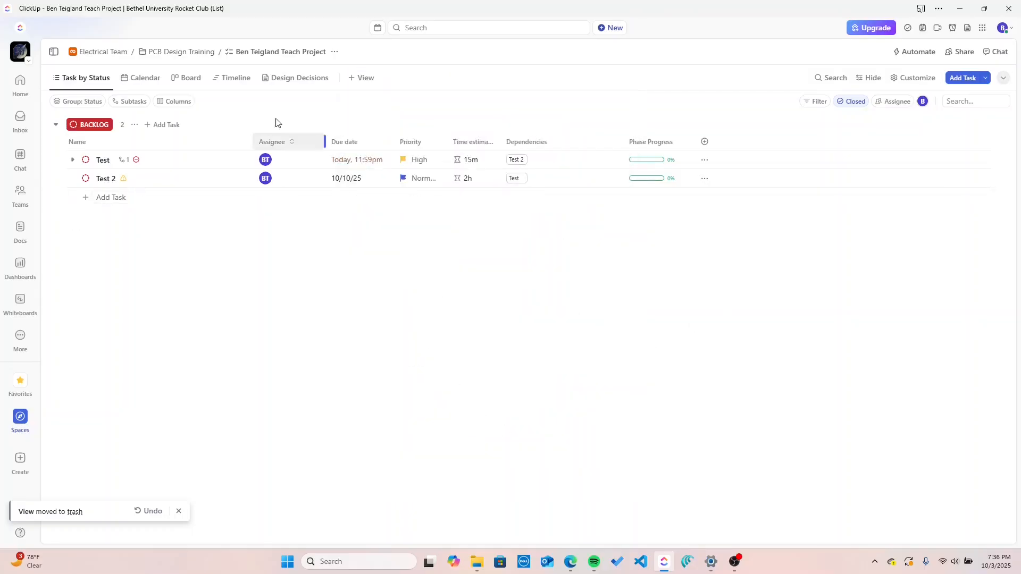
{"action": "left_click", "coordinate": [79, 78]}
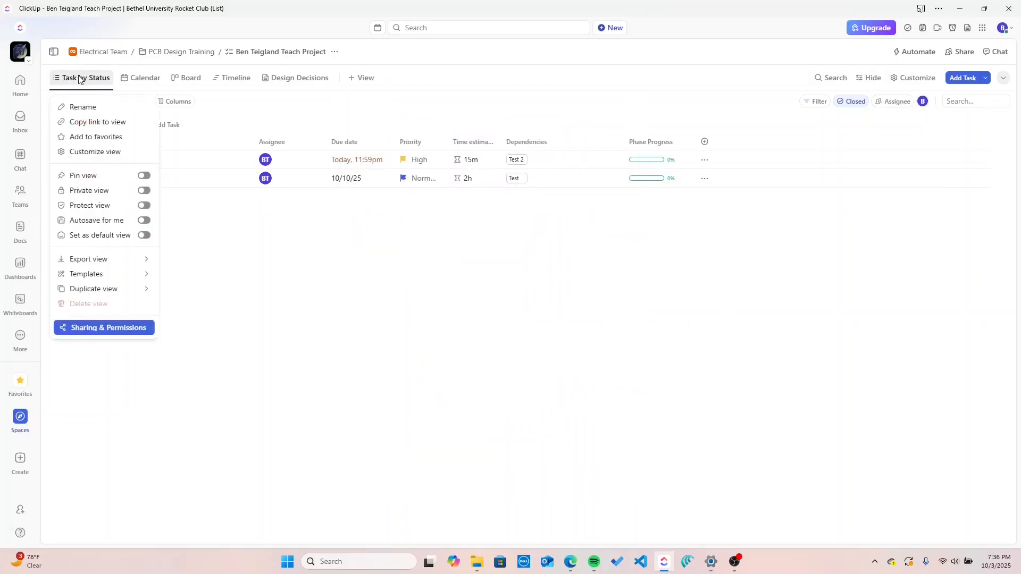
{"action": "left_click", "coordinate": [314, 304]}
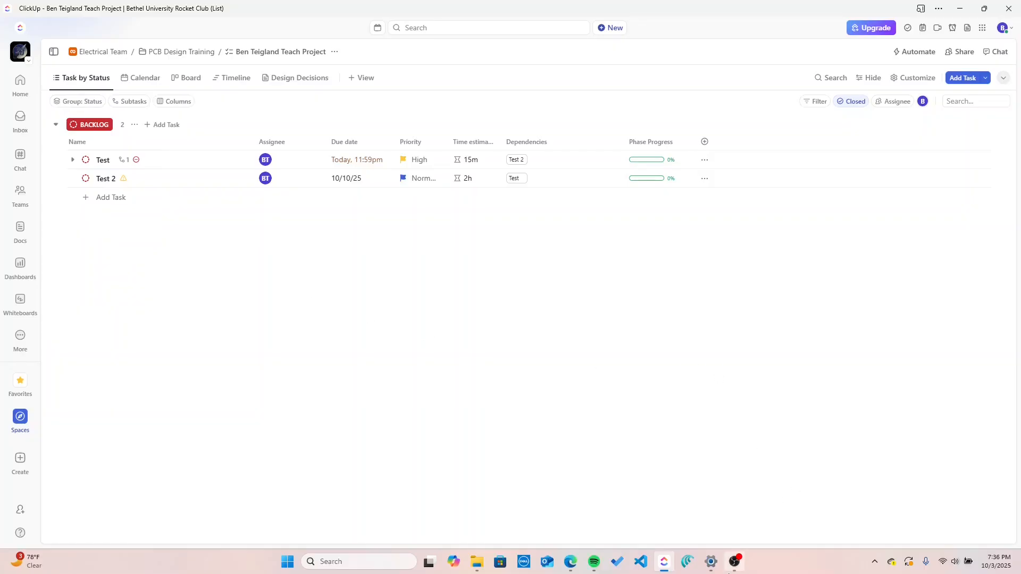
Step: View the project's chat and the chat of its parent PCB Design Training folder, and close the chat
{"action": "mouse_move", "coordinate": [734, 561]}
{"action": "mouse_move", "coordinate": [735, 519]}
{"action": "left_click", "coordinate": [1002, 54]}
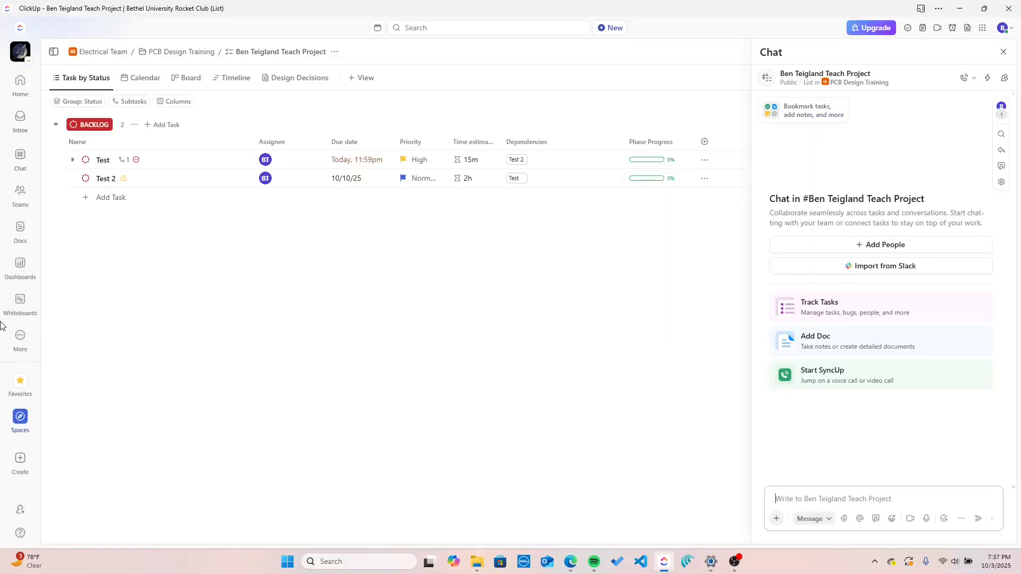
{"action": "left_click", "coordinate": [19, 419]}
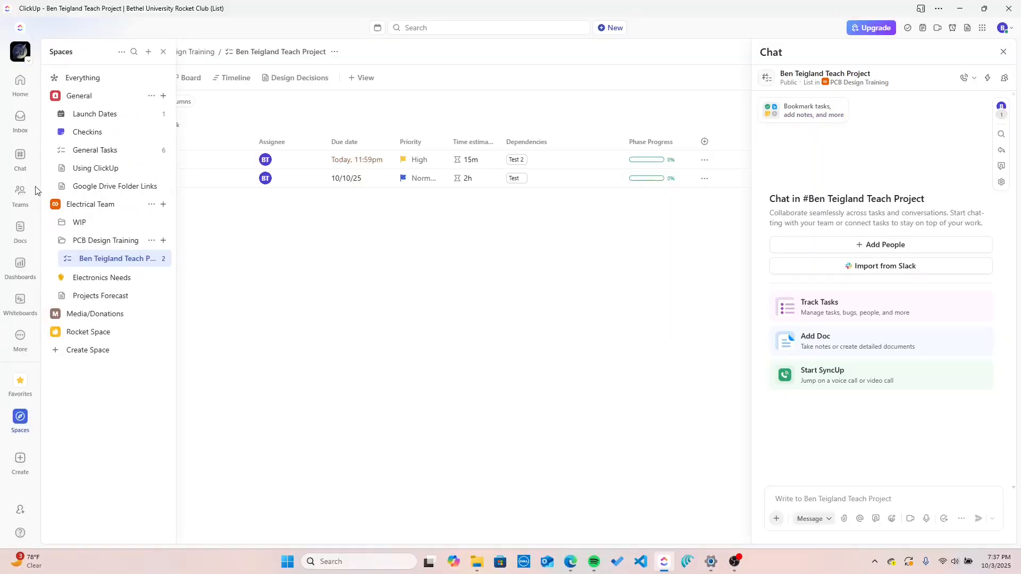
{"action": "left_click", "coordinate": [86, 248]}
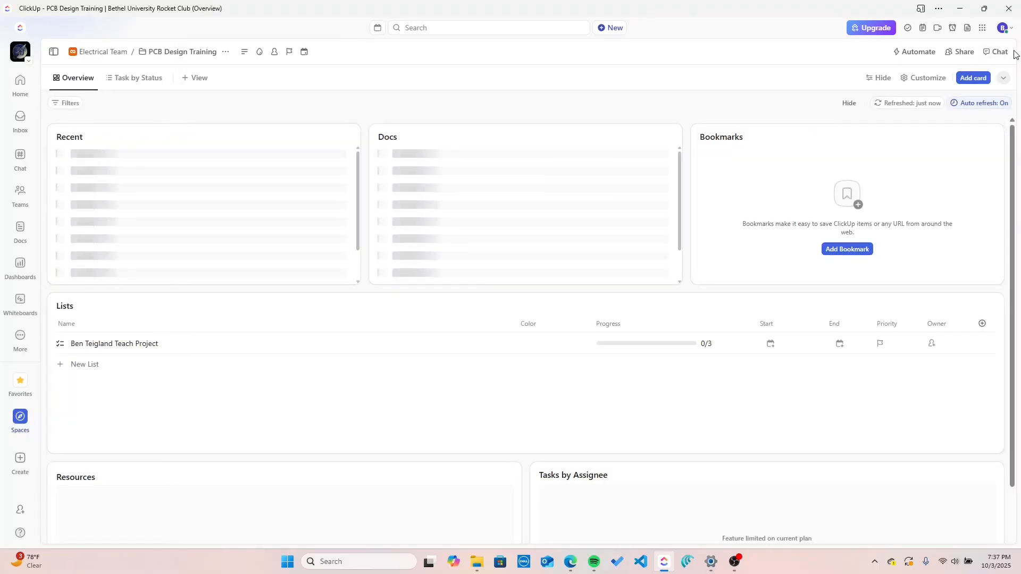
{"action": "left_click", "coordinate": [1004, 53]}
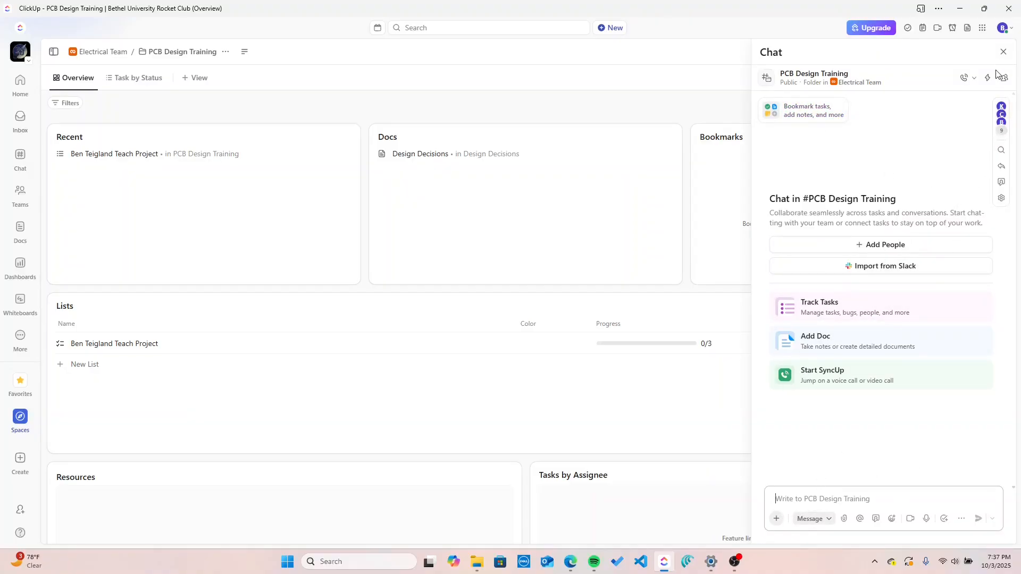
{"action": "left_click", "coordinate": [1003, 51]}
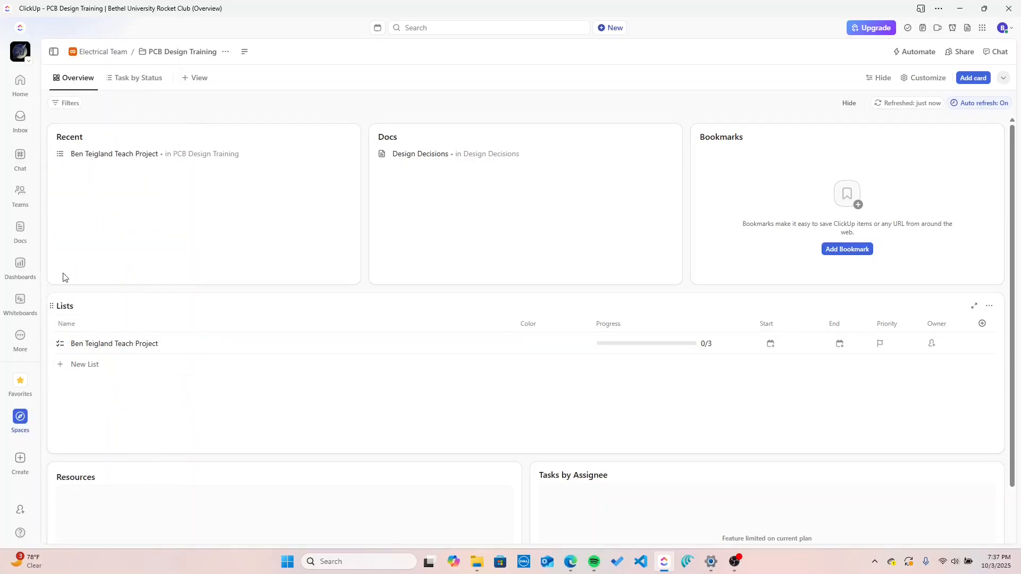
Step: In the teach project list, set the subtask "Confirm Subtask view on other views" and its parent task Test to CLOSE
{"action": "mouse_move", "coordinate": [32, 425]}
{"action": "left_click", "coordinate": [137, 346]}
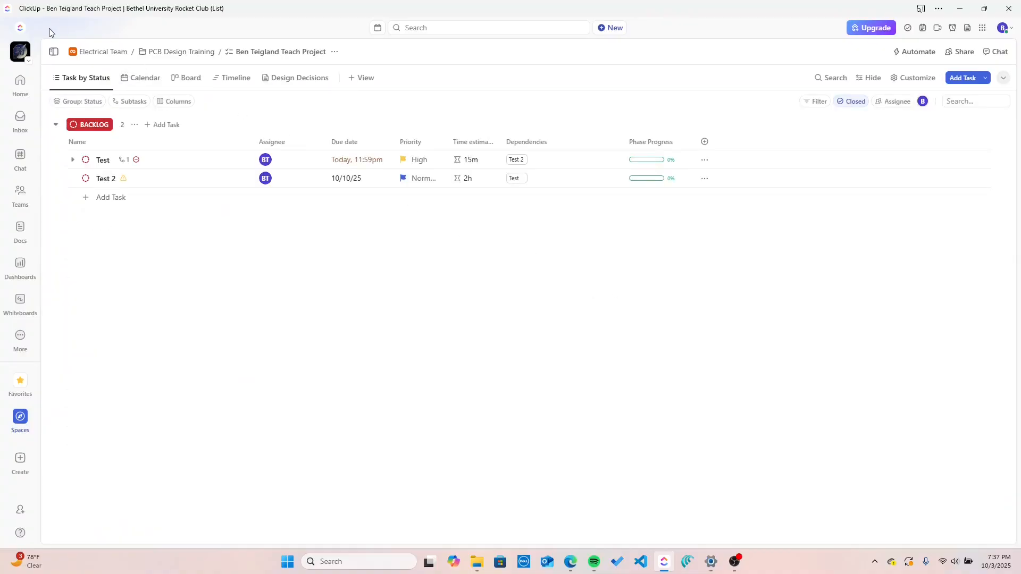
{"action": "left_click", "coordinate": [73, 160]}
{"action": "left_click", "coordinate": [85, 196]}
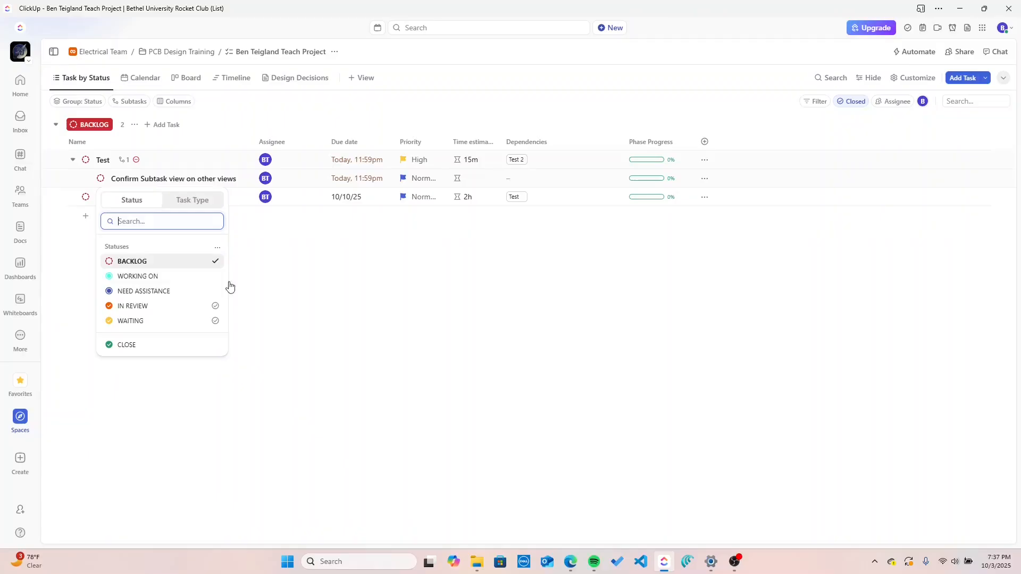
{"action": "left_click", "coordinate": [175, 344]}
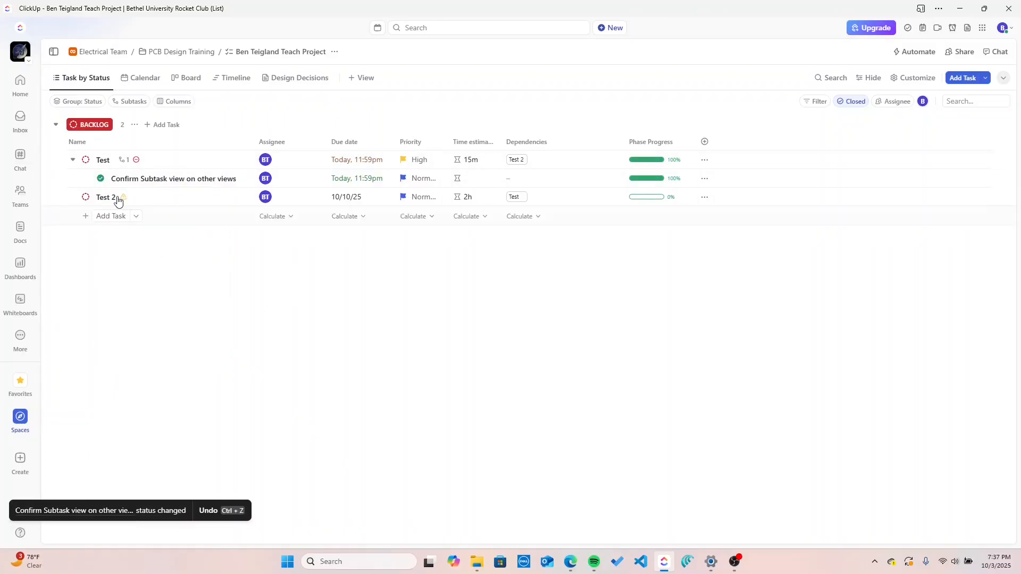
{"action": "left_click", "coordinate": [85, 159]}
{"action": "left_click", "coordinate": [159, 328]}
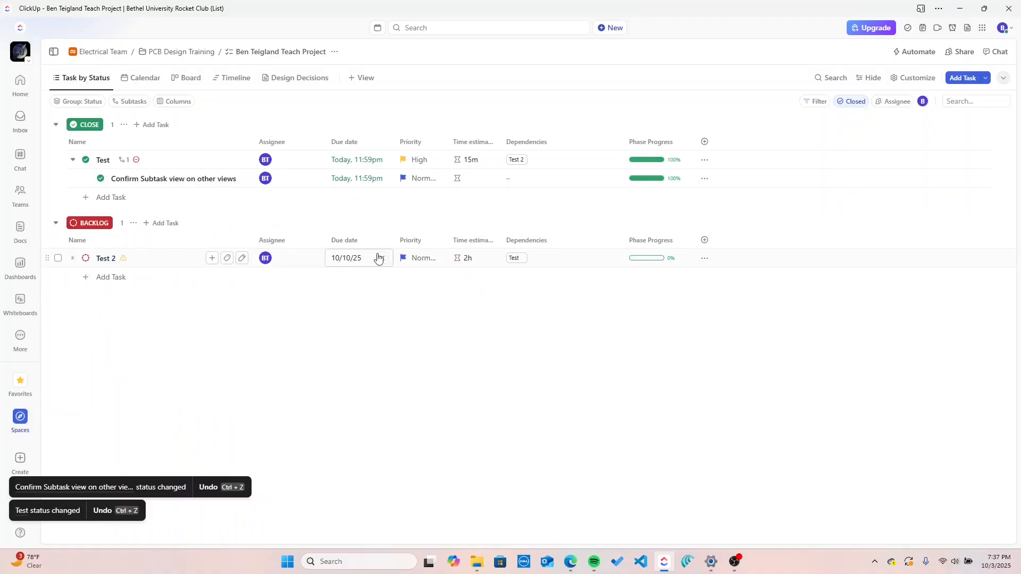
Step: Check the dependencies of Test 2 and Test, and how the closed task affects the Calendar view
{"action": "left_click", "coordinate": [124, 260]}
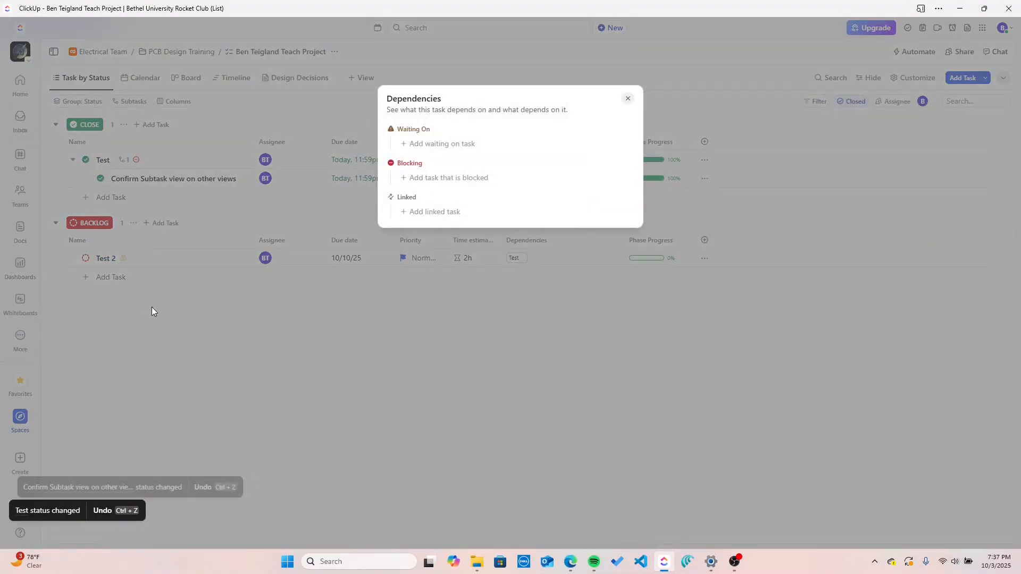
{"action": "left_click", "coordinate": [628, 99]}
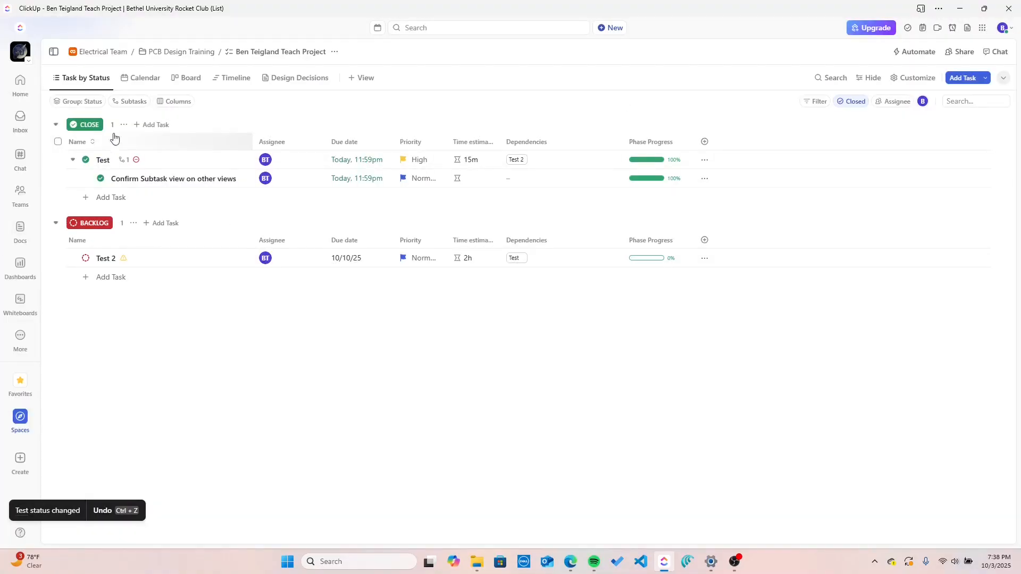
{"action": "left_click", "coordinate": [134, 79]}
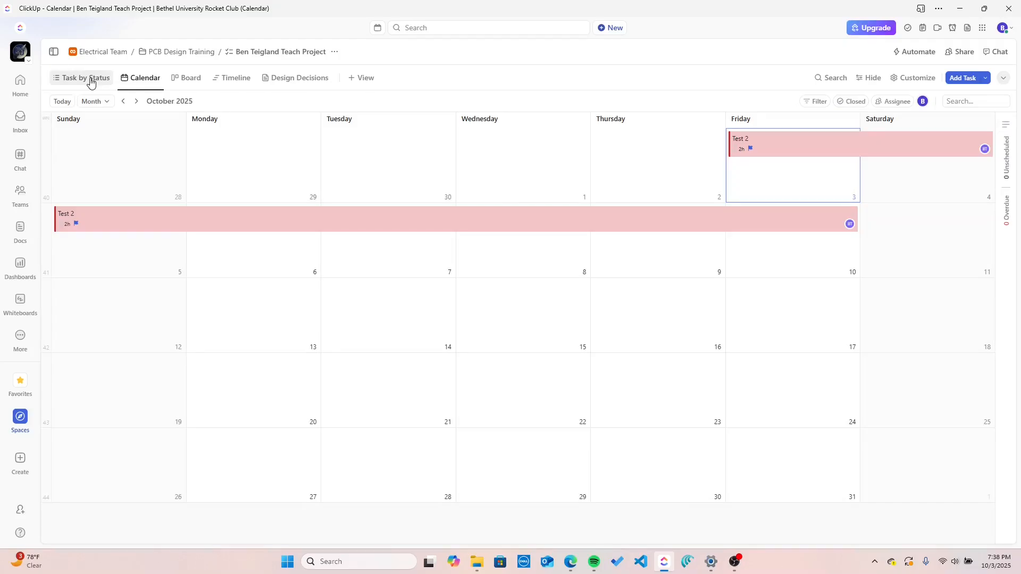
{"action": "left_click", "coordinate": [105, 81]}
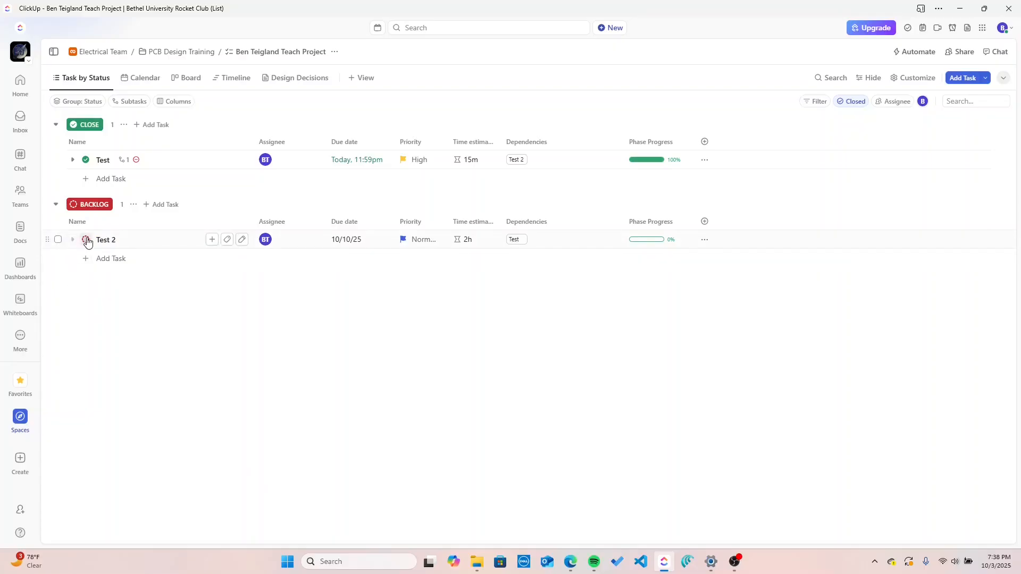
{"action": "left_click", "coordinate": [137, 160]}
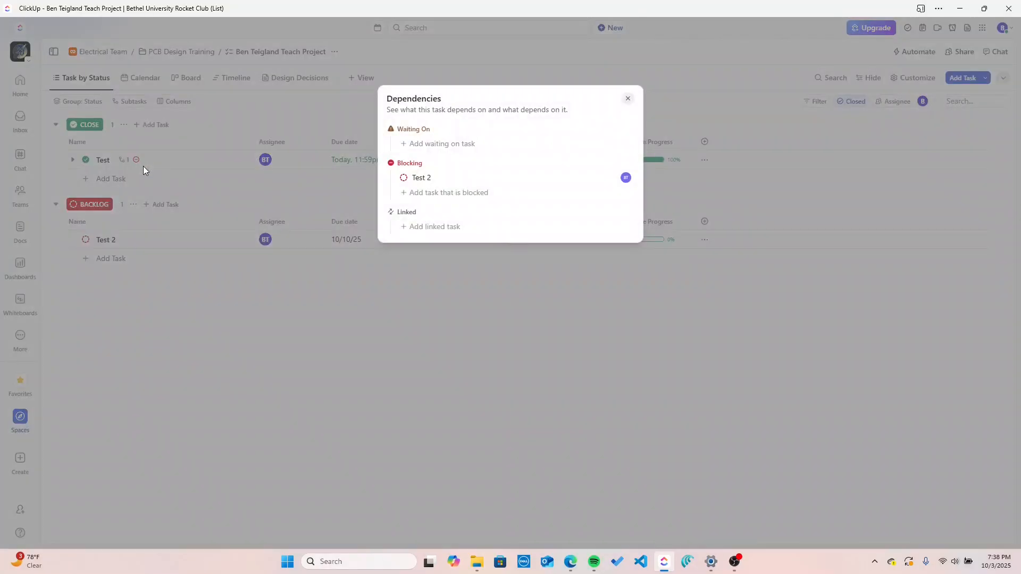
{"action": "left_click", "coordinate": [629, 99]}
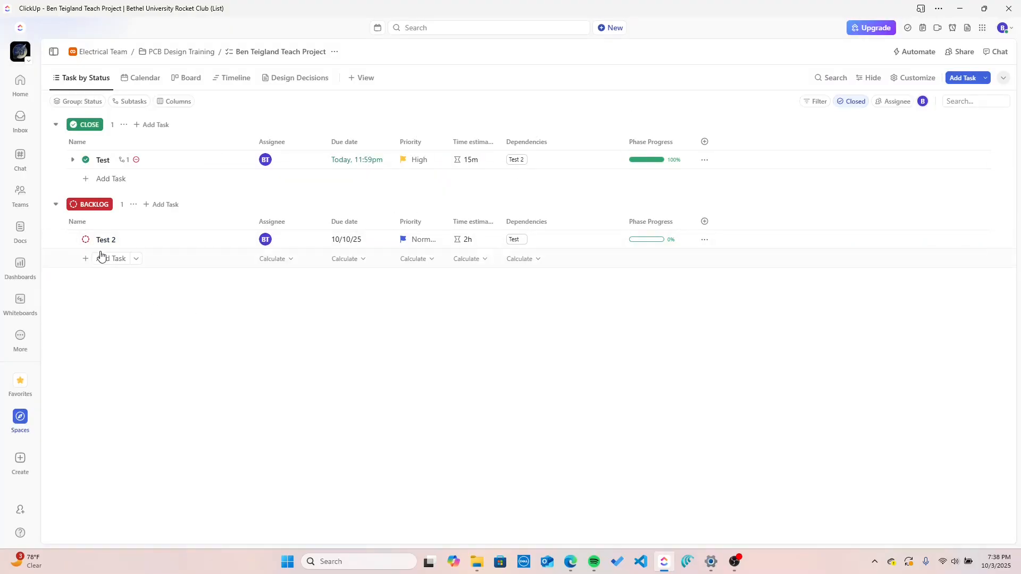
Step: Set the task Test 2 to CLOSE, and delete both tasks, Test and Test 2, from the list
{"action": "left_click", "coordinate": [85, 239]}
{"action": "left_click", "coordinate": [169, 406]}
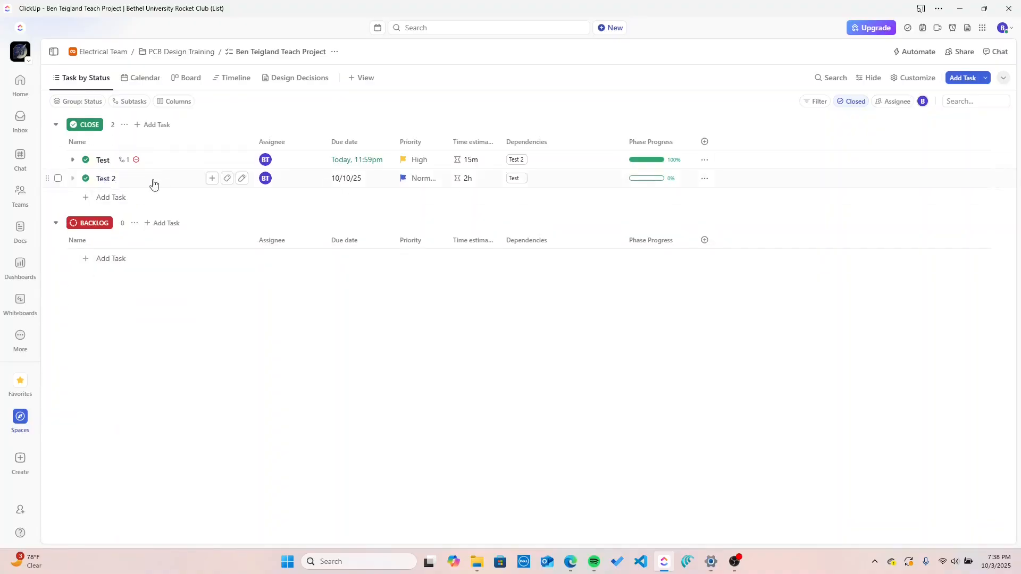
{"action": "left_click", "coordinate": [57, 160]}
{"action": "left_click", "coordinate": [57, 178]}
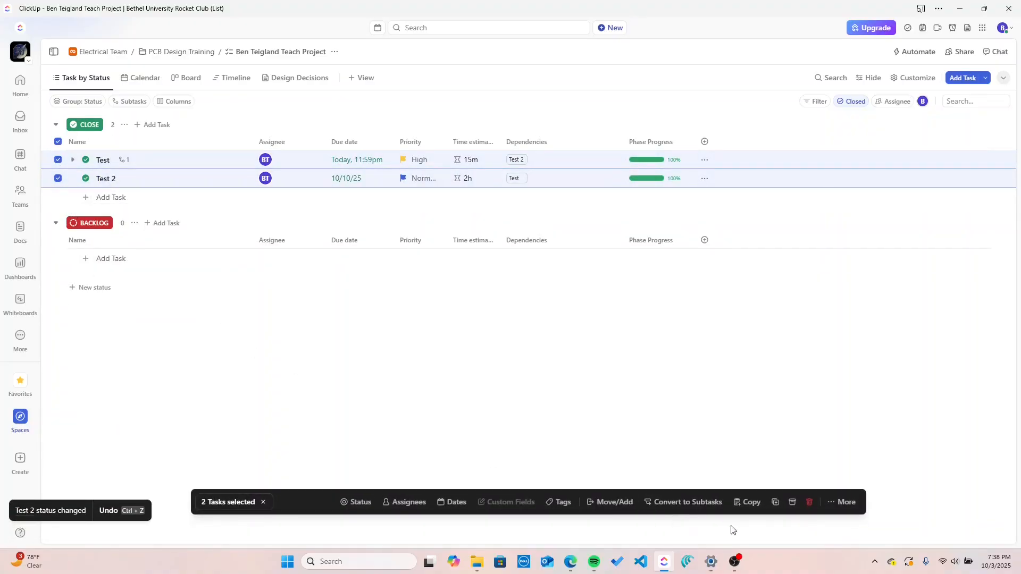
{"action": "left_click", "coordinate": [808, 503]}
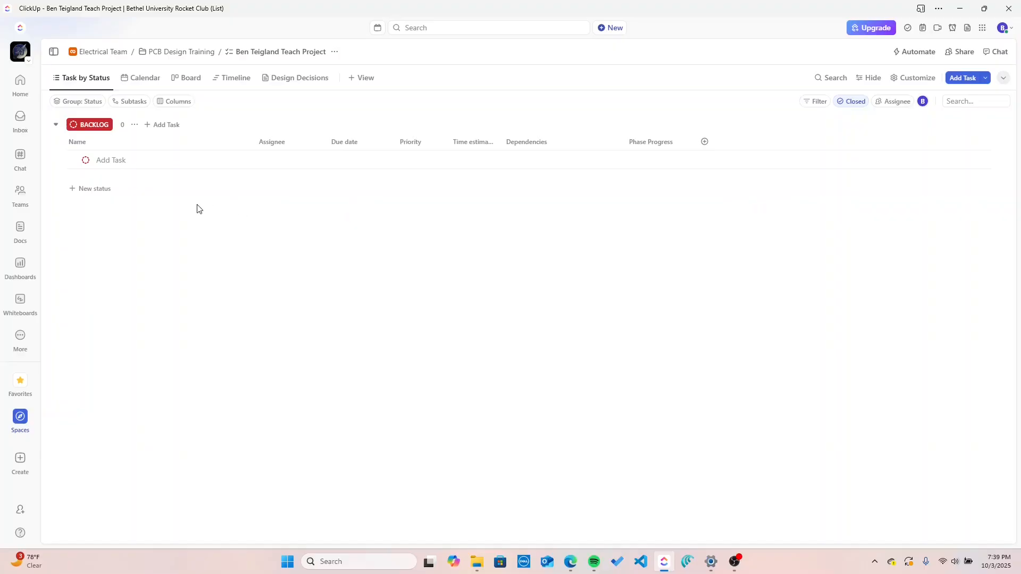
{"action": "left_click", "coordinate": [736, 563]}
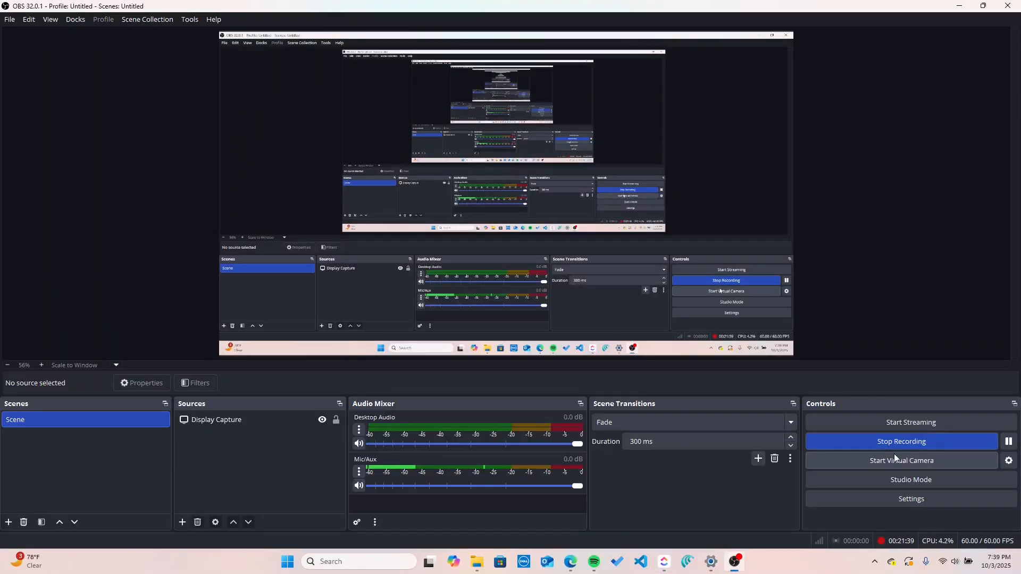